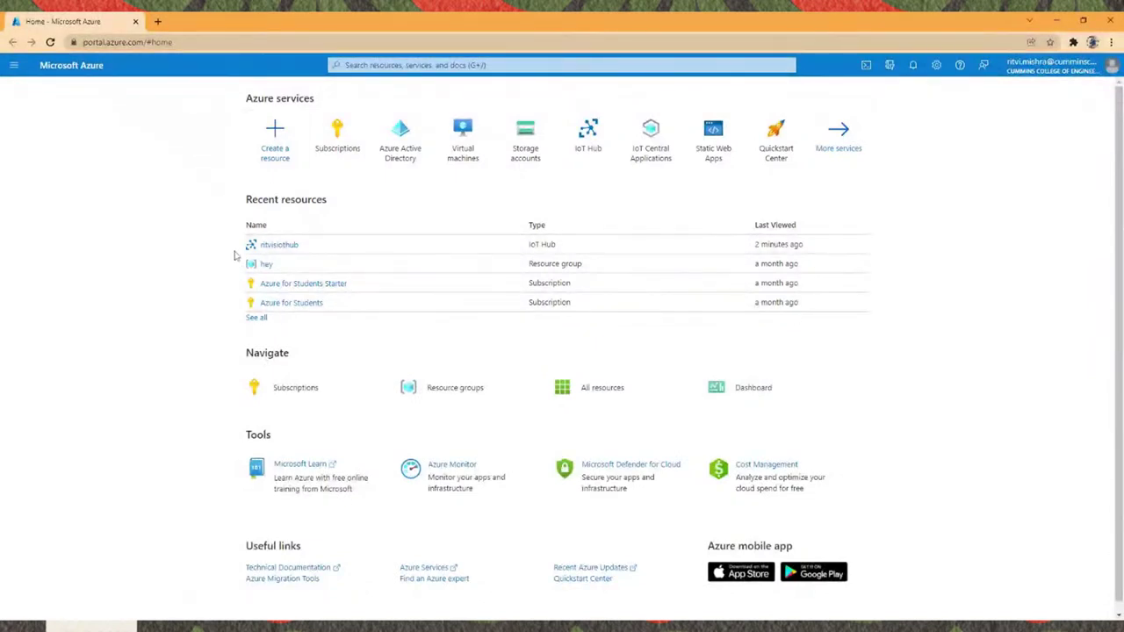
Step: Start adding a subscription and open the sign-up page of the Azure for Students offer
left_click(332, 144)
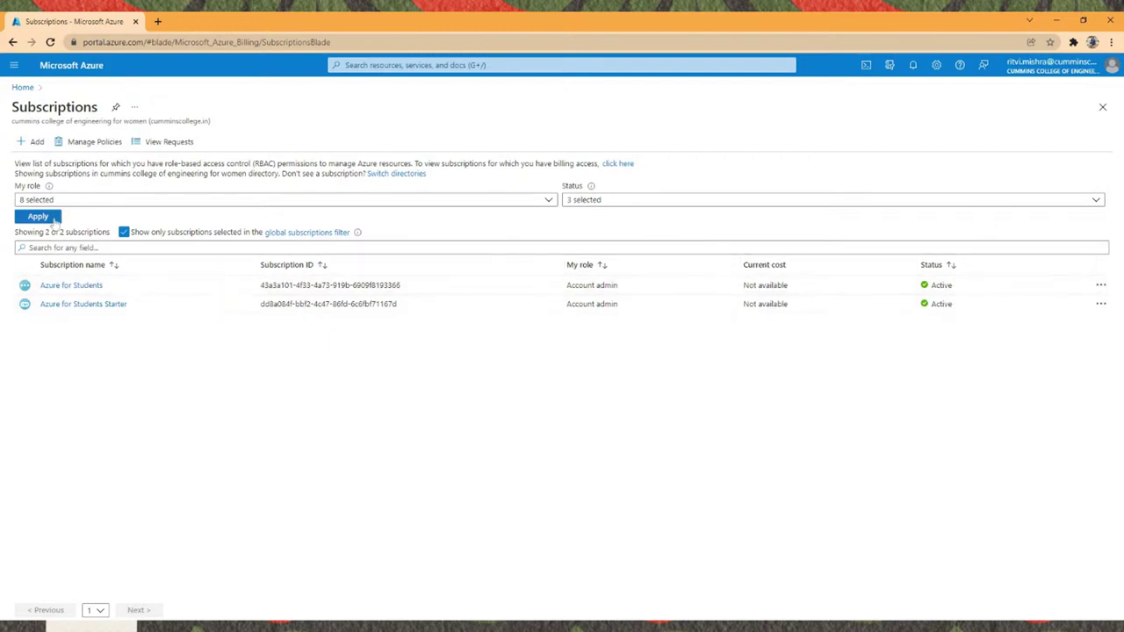
left_click(24, 142)
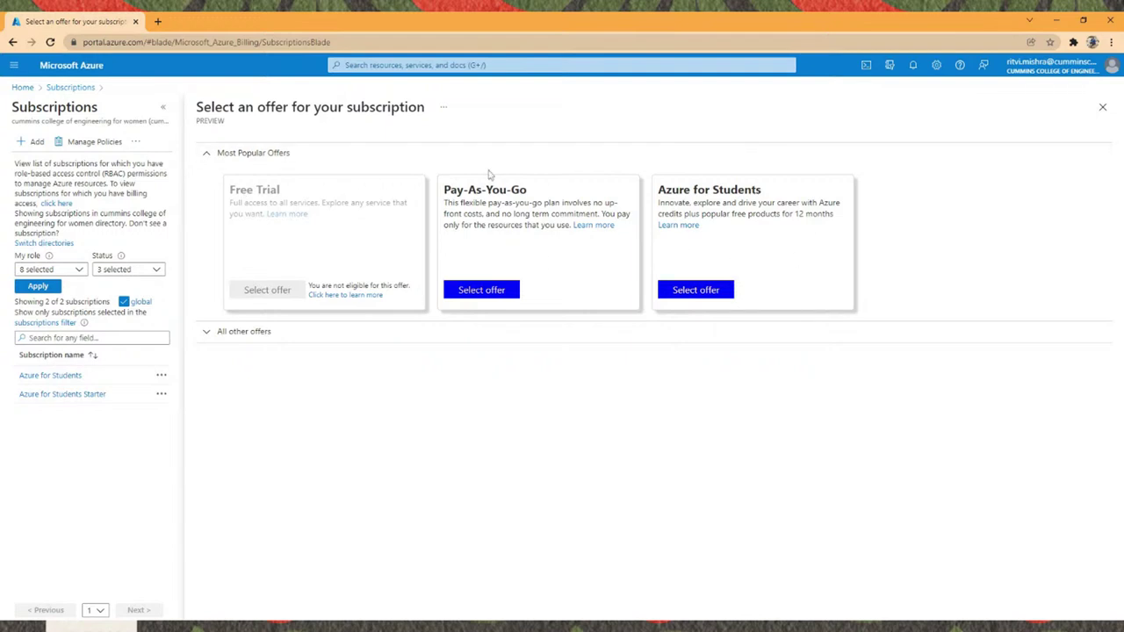
left_click(709, 289)
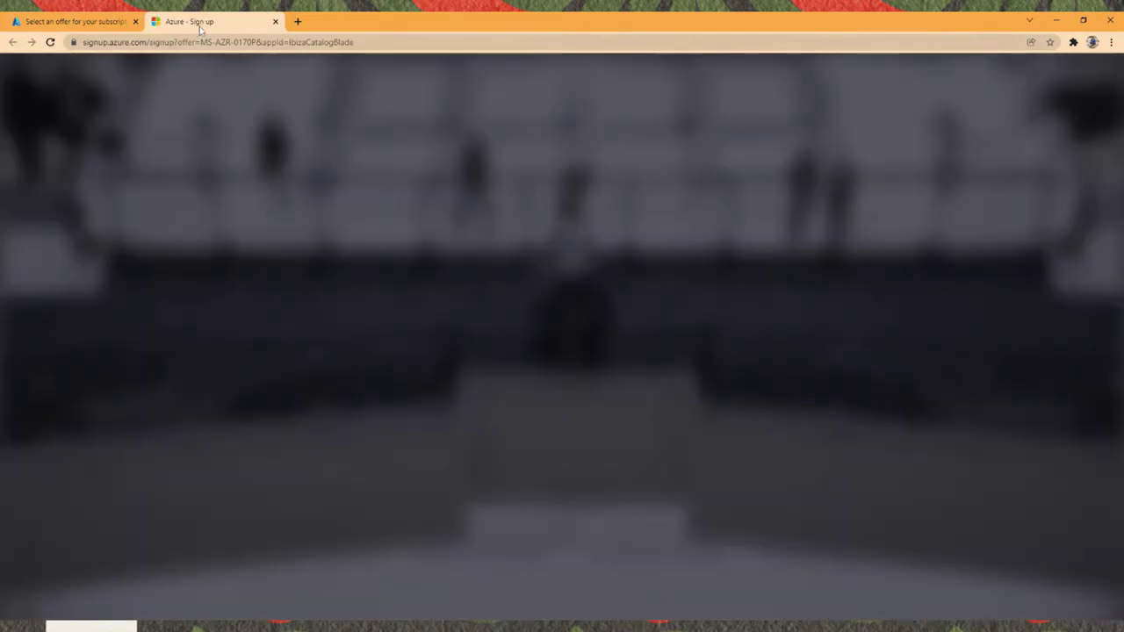
left_click(74, 21)
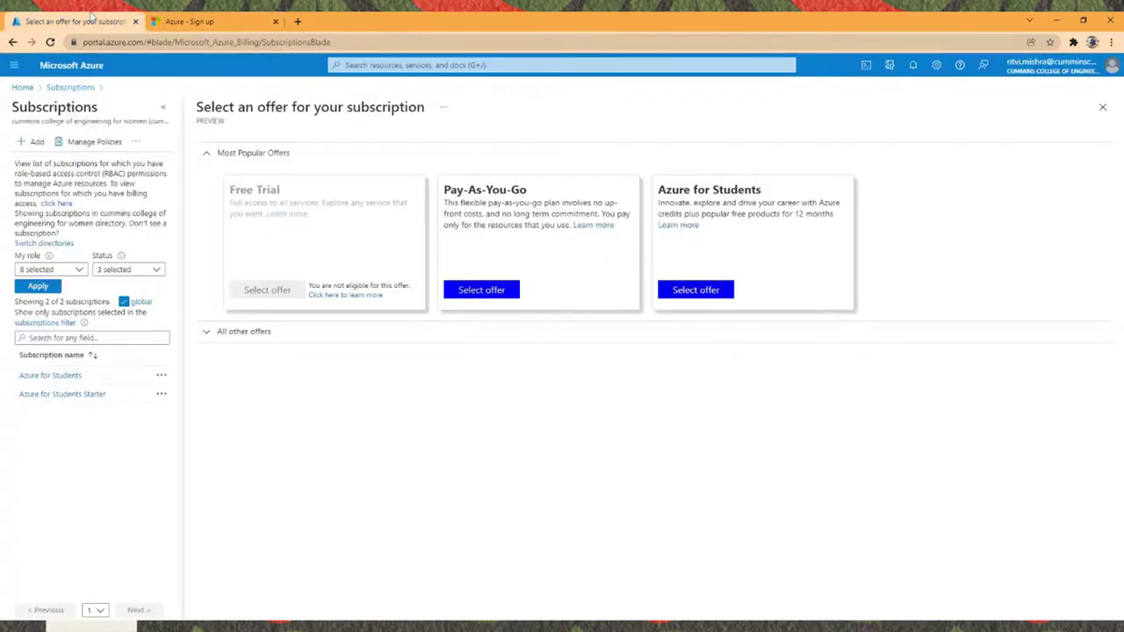
left_click(220, 21)
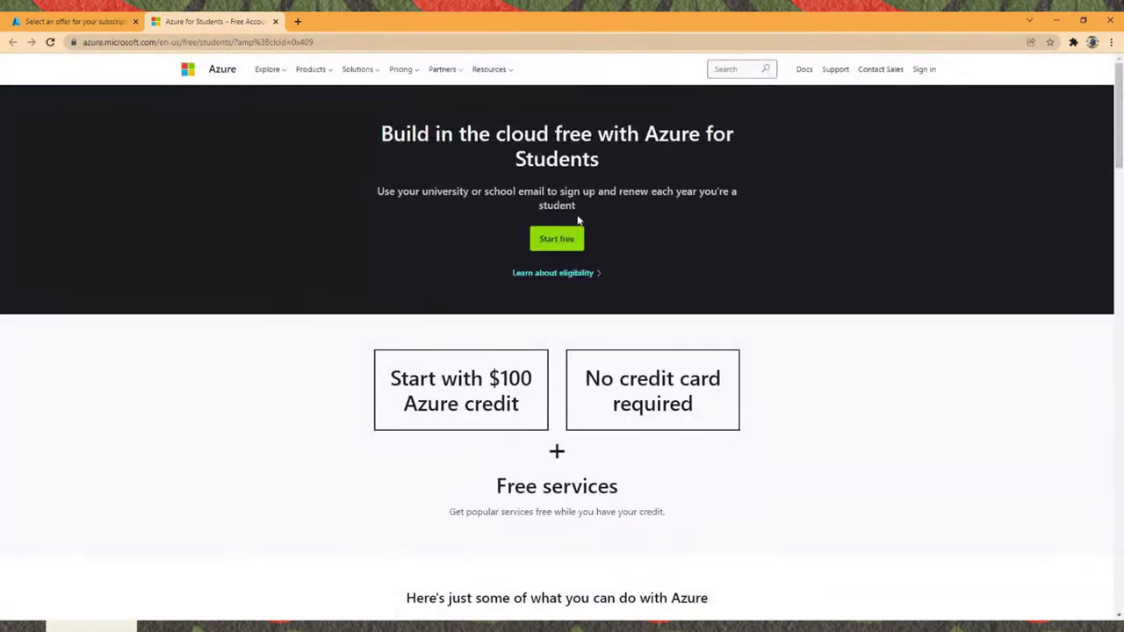
Step: Look through the Azure for Students free account page and return to the Azure portal home
scroll(735, 357, "down", 4)
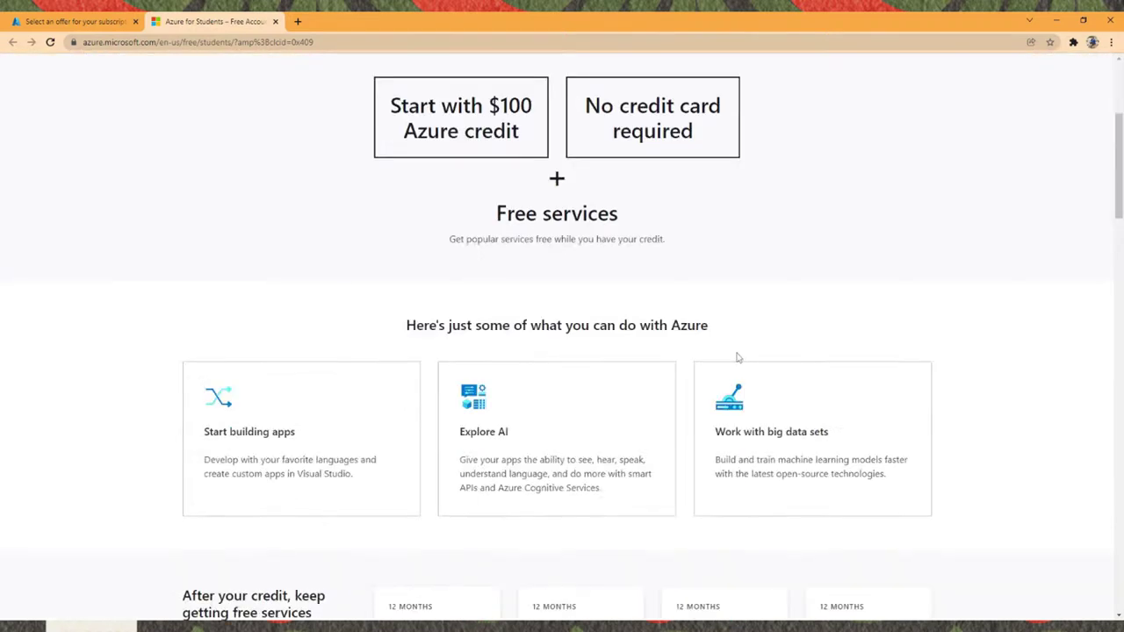
scroll(722, 304, "up", 4)
left_click(15, 18)
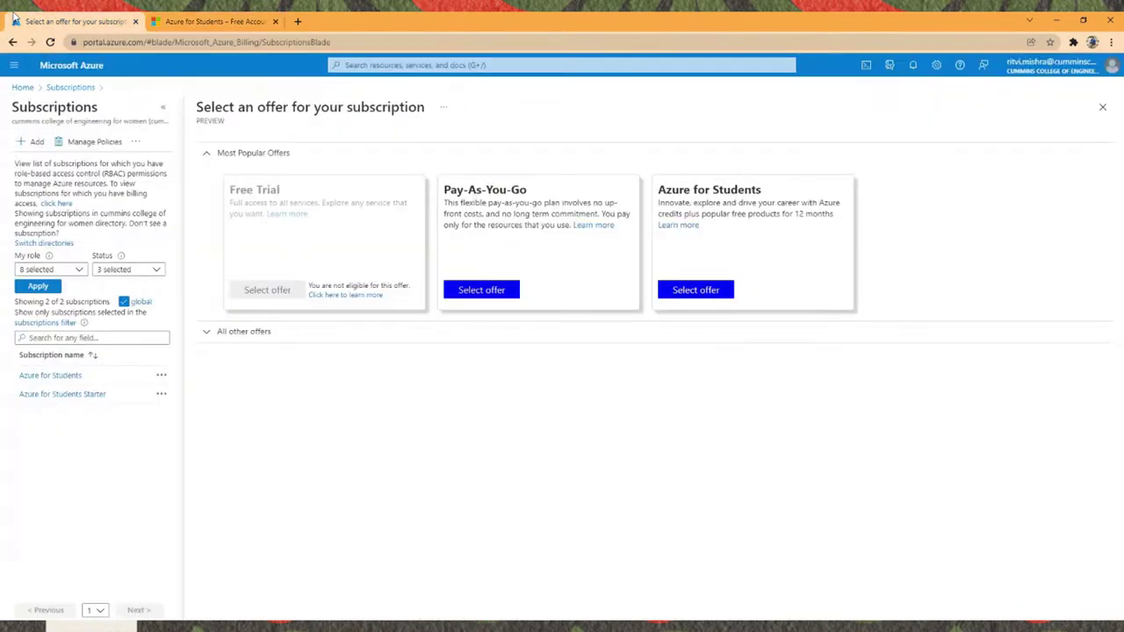
left_click(22, 87)
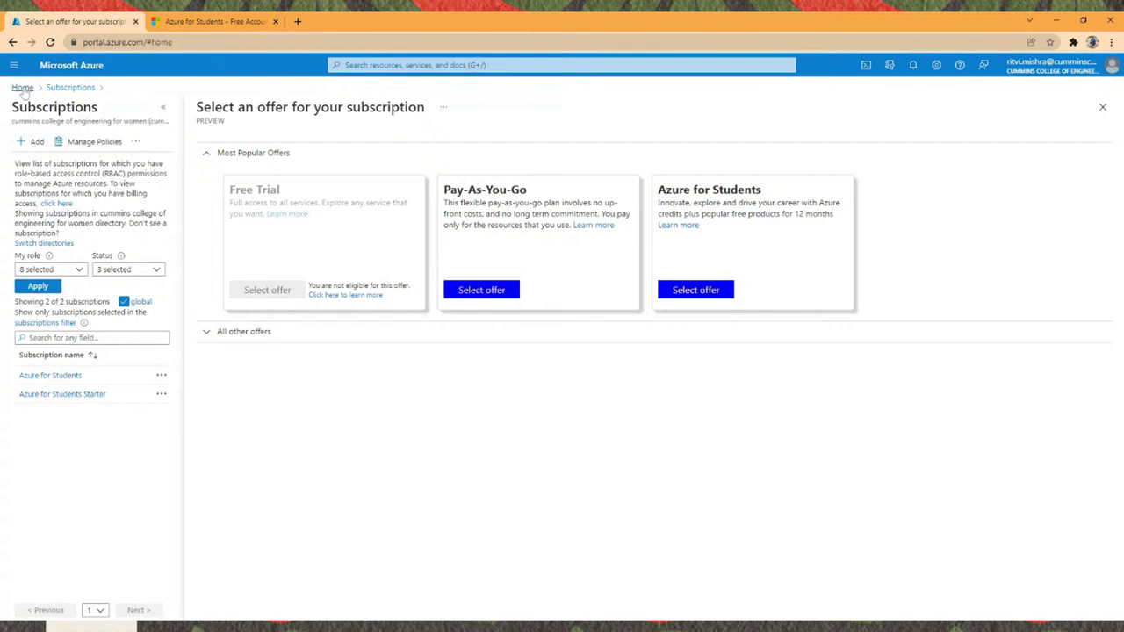
Step: Find the IoT Hub service among the resources that can be created and start creating one
scroll(78, 170, "down", 1)
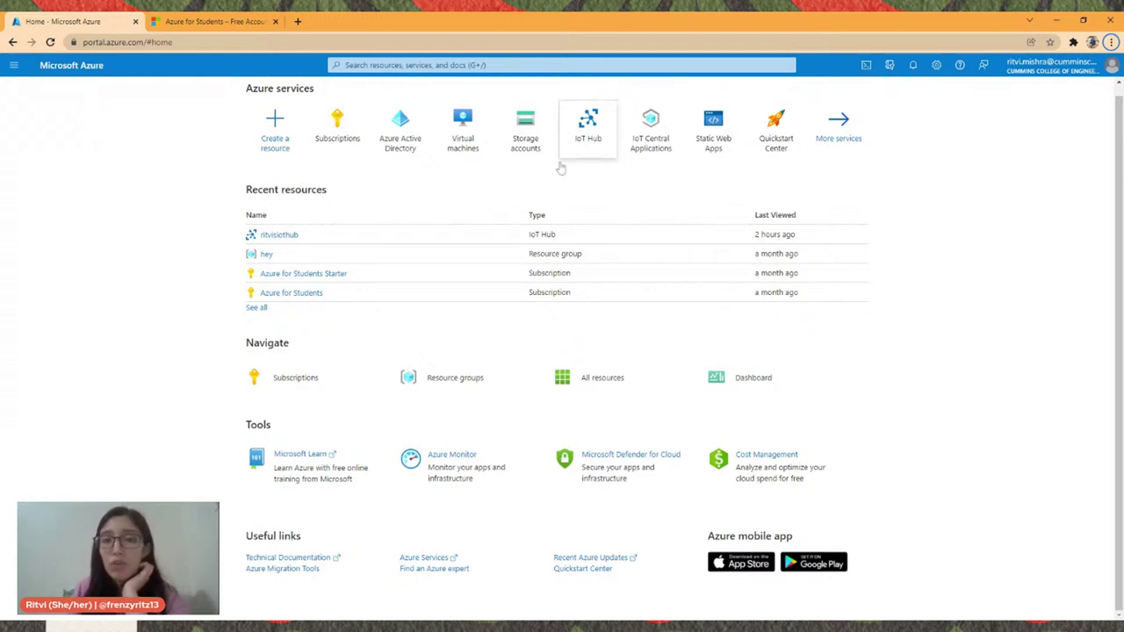
left_click(272, 136)
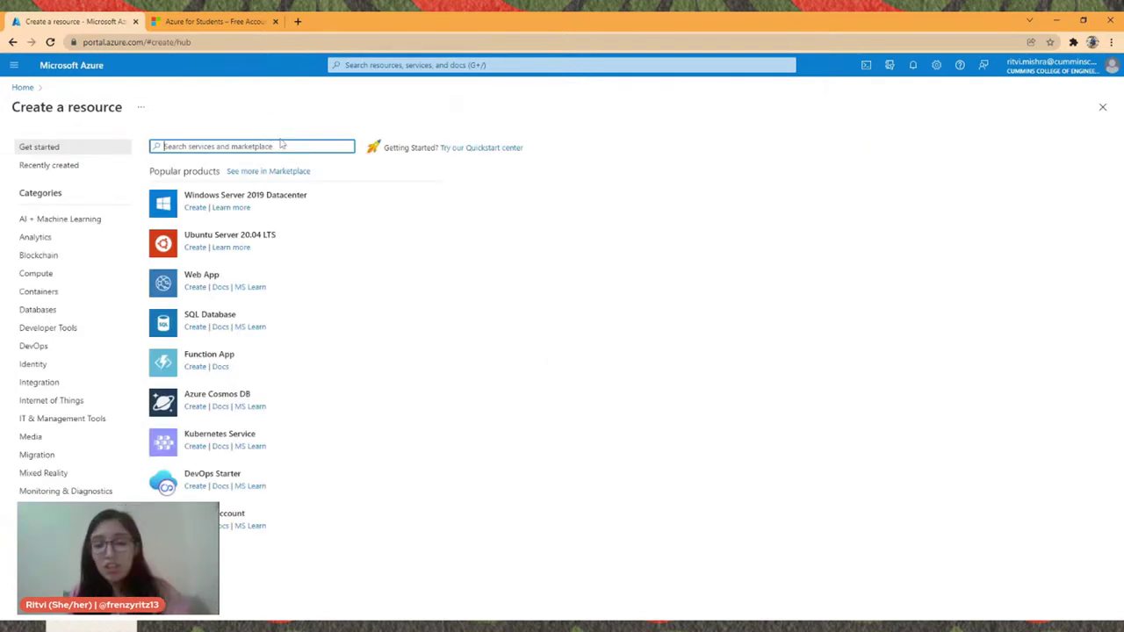
type("iot h")
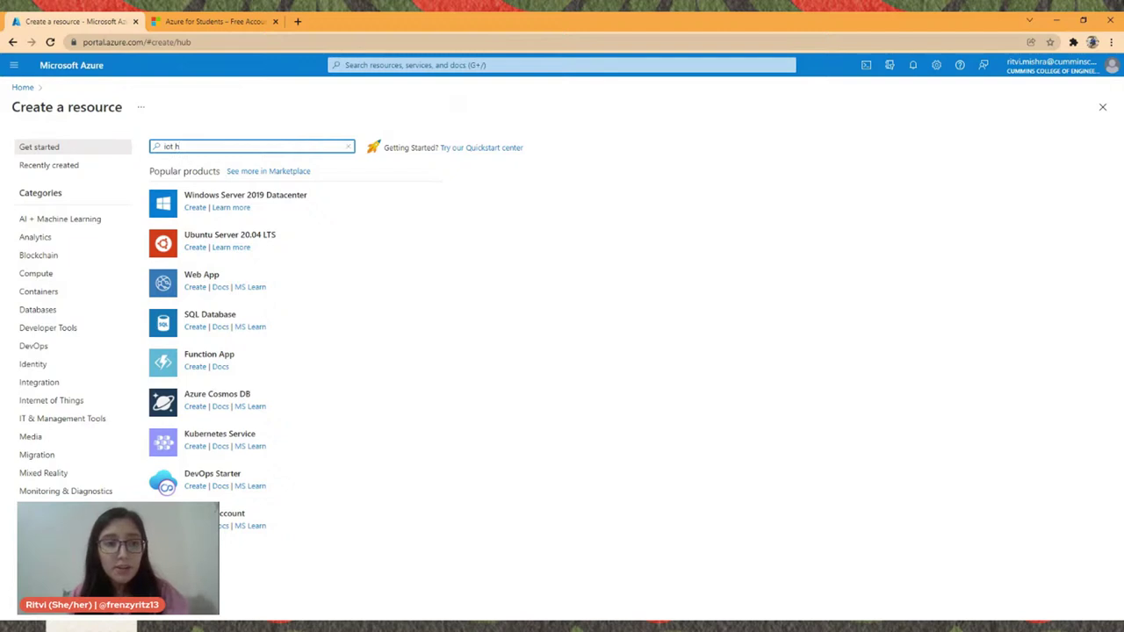
type("u")
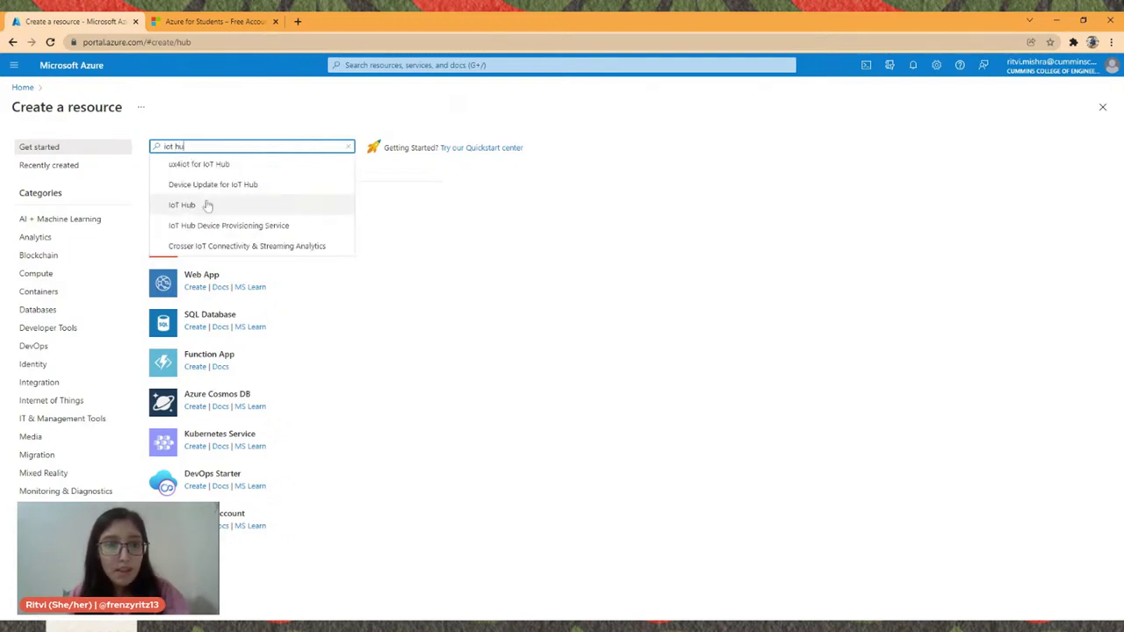
left_click(182, 204)
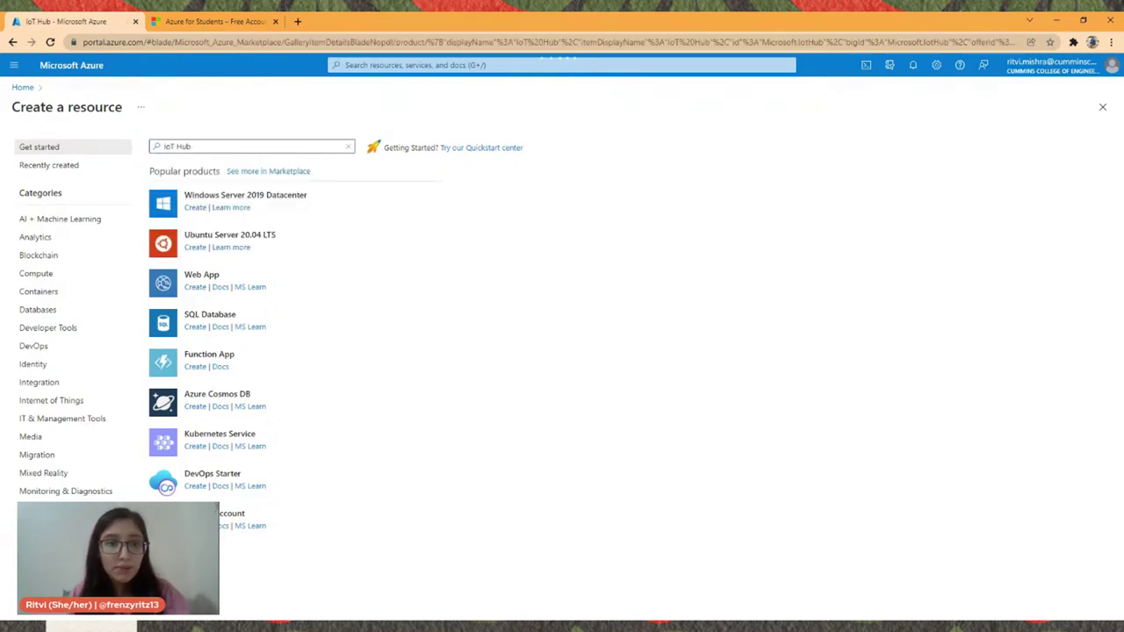
left_click(103, 223)
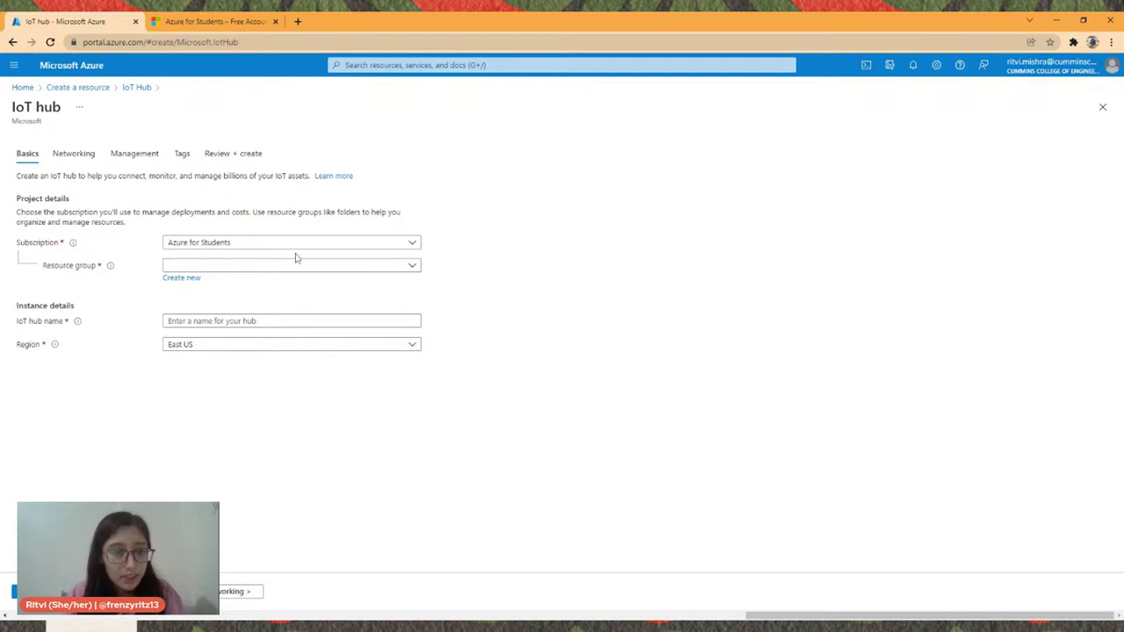
Step: Assign the existing resource group hey and name the IoT hub localhackdaybuild2022
left_click(240, 268)
left_click(231, 324)
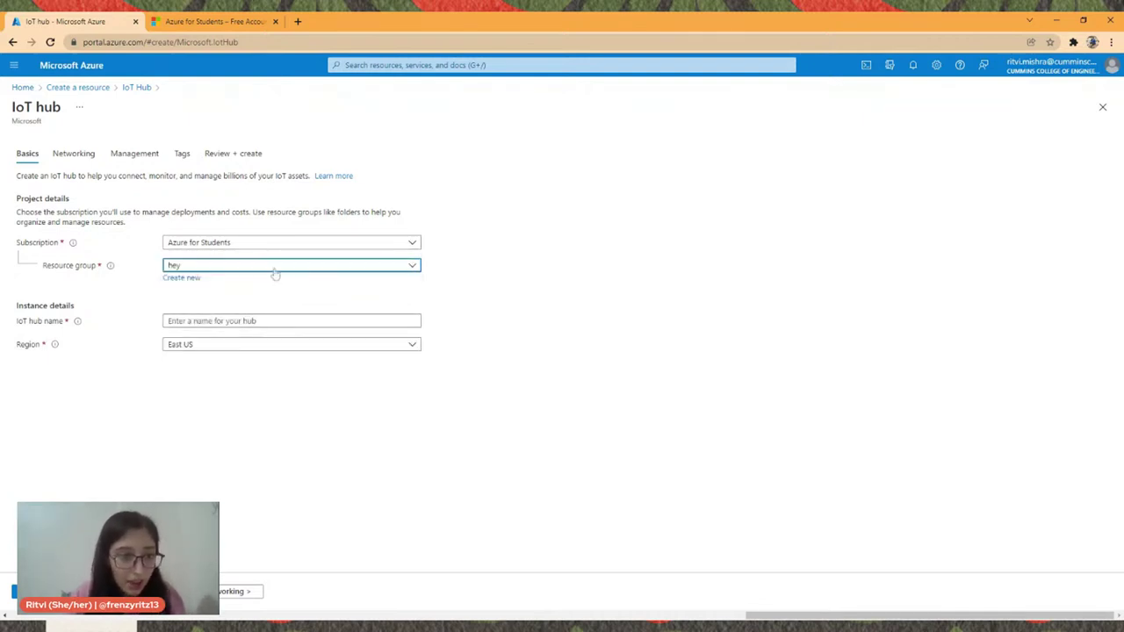
left_click(263, 321)
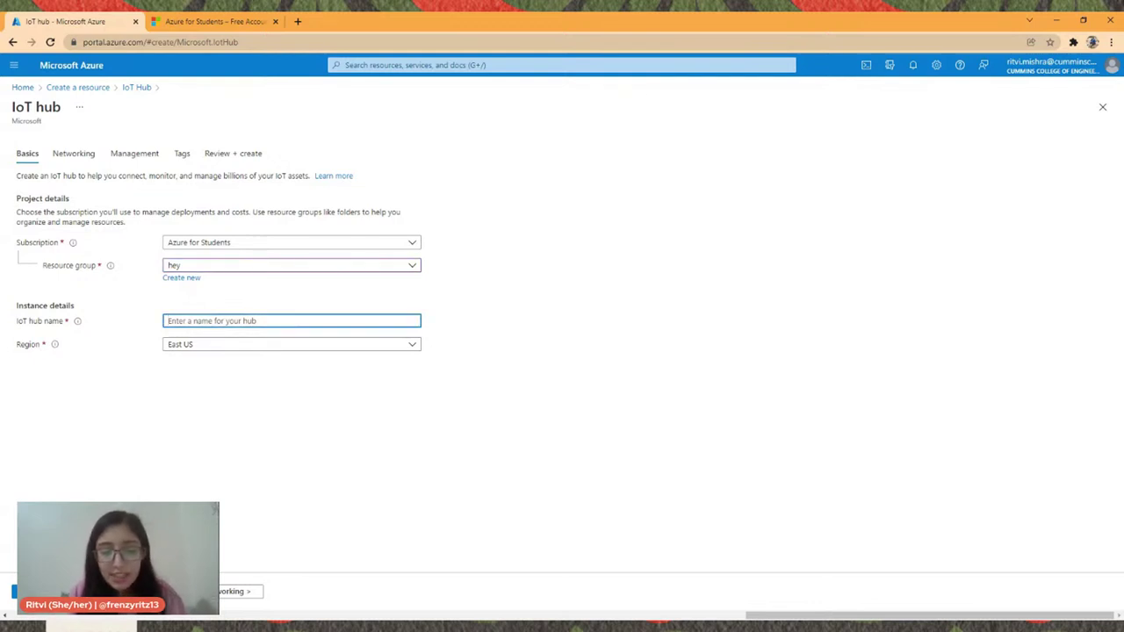
type("Loca")
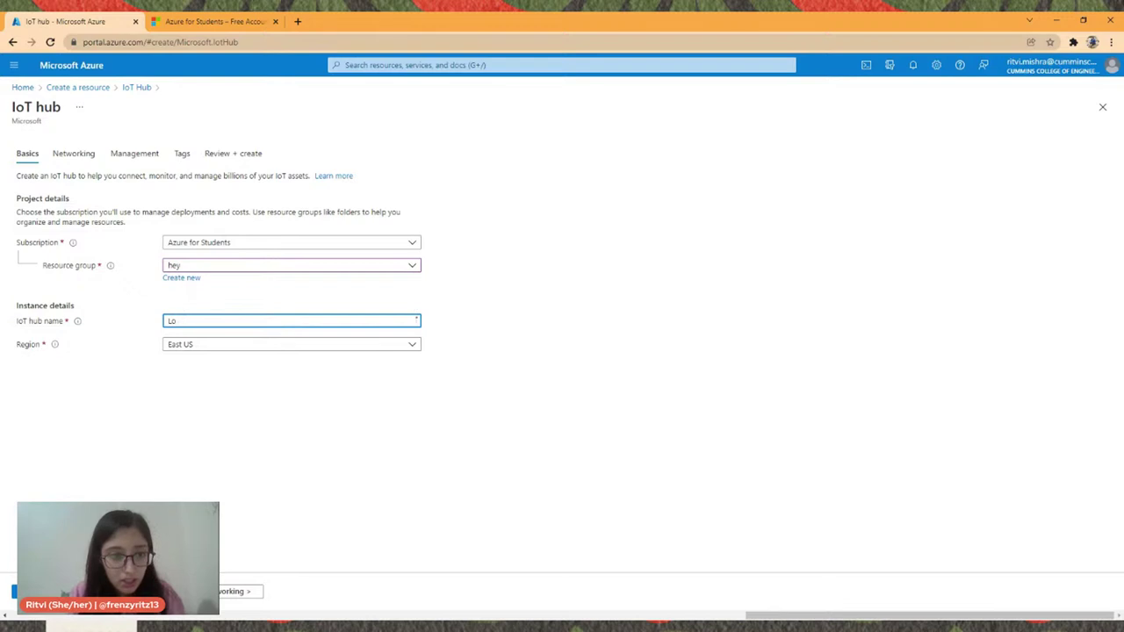
key("BackSpace")
key("BackSpace")
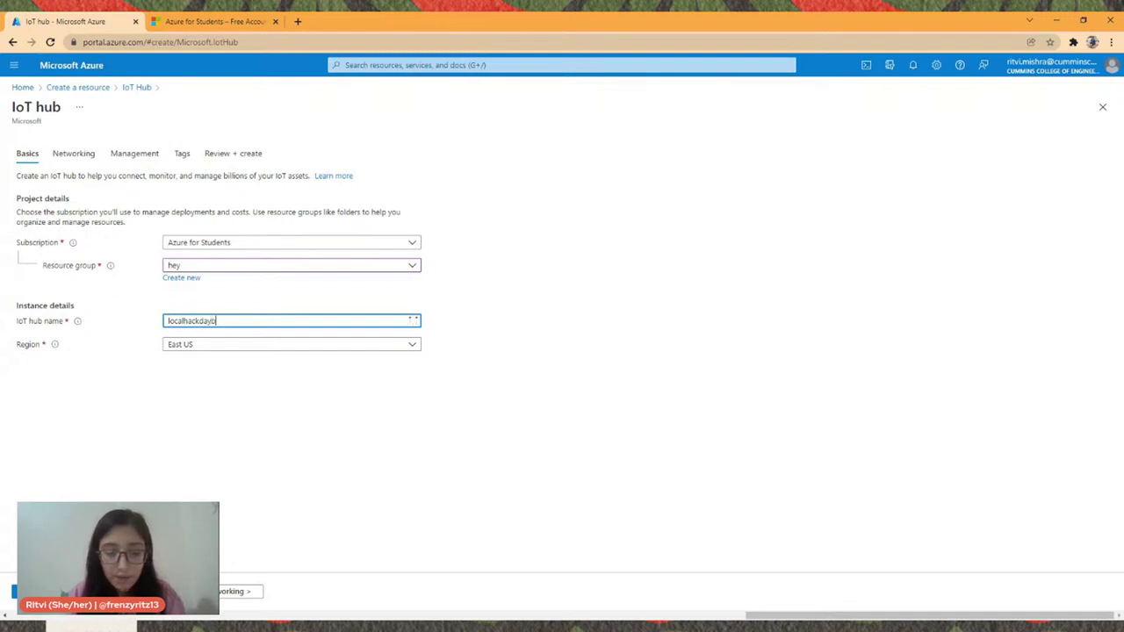
type("ld2022")
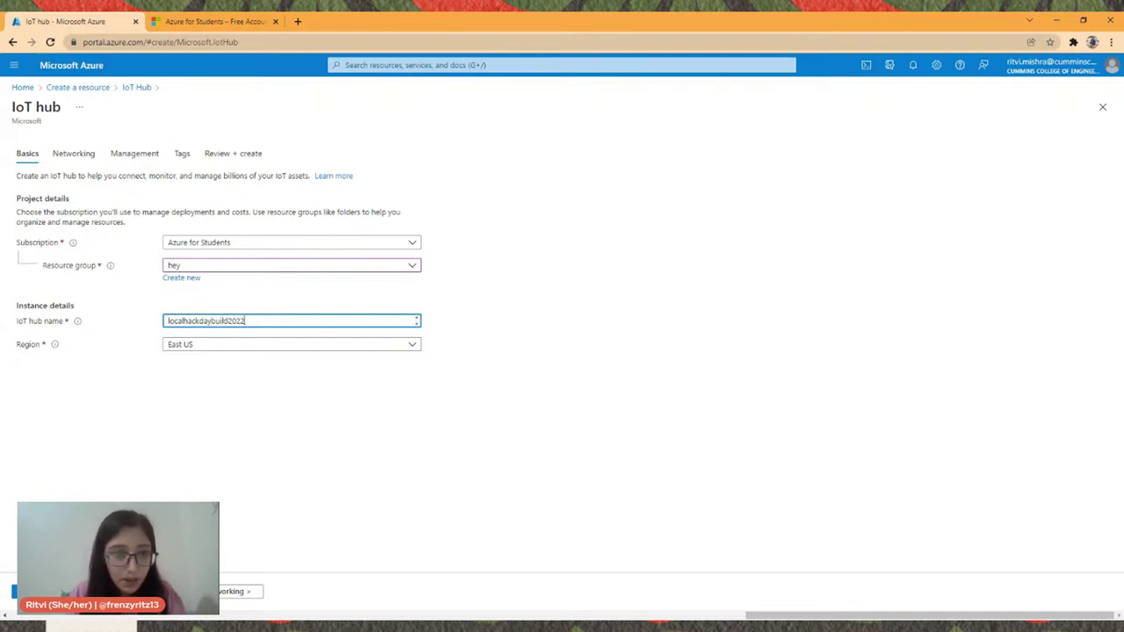
Step: Set the IoT hub's region to South India
left_click(268, 345)
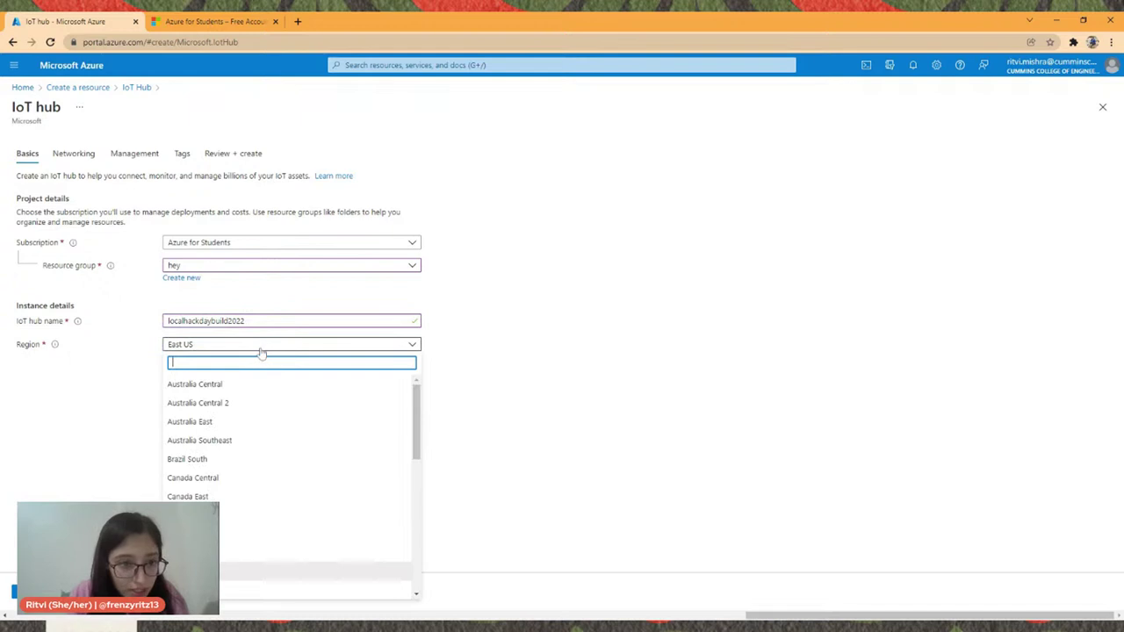
scroll(295, 418, "down", 8)
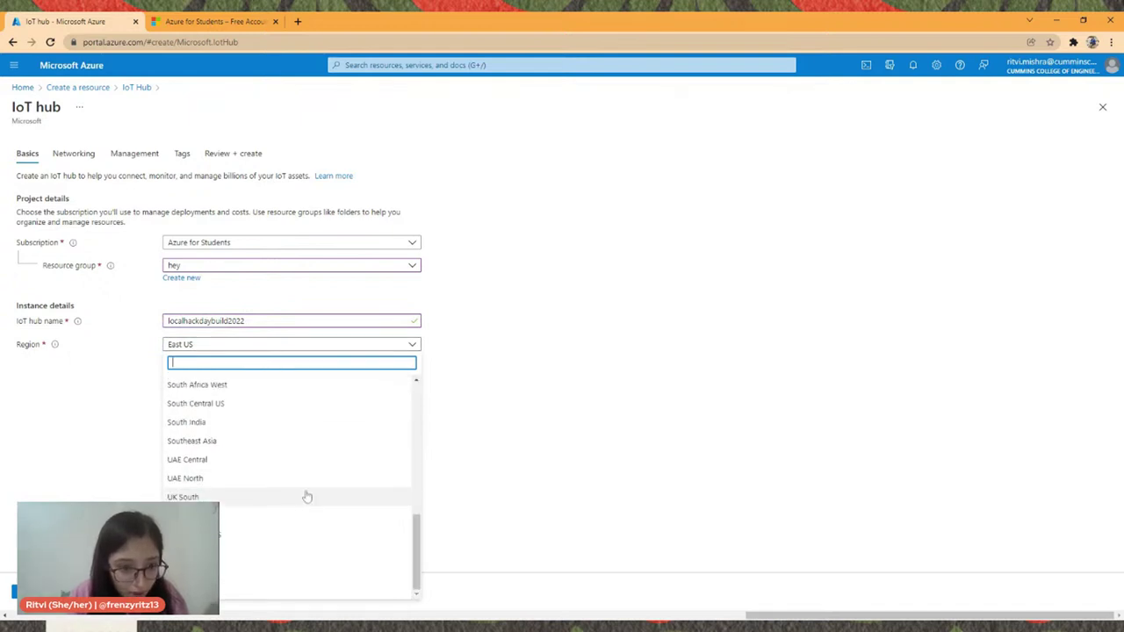
left_click(269, 423)
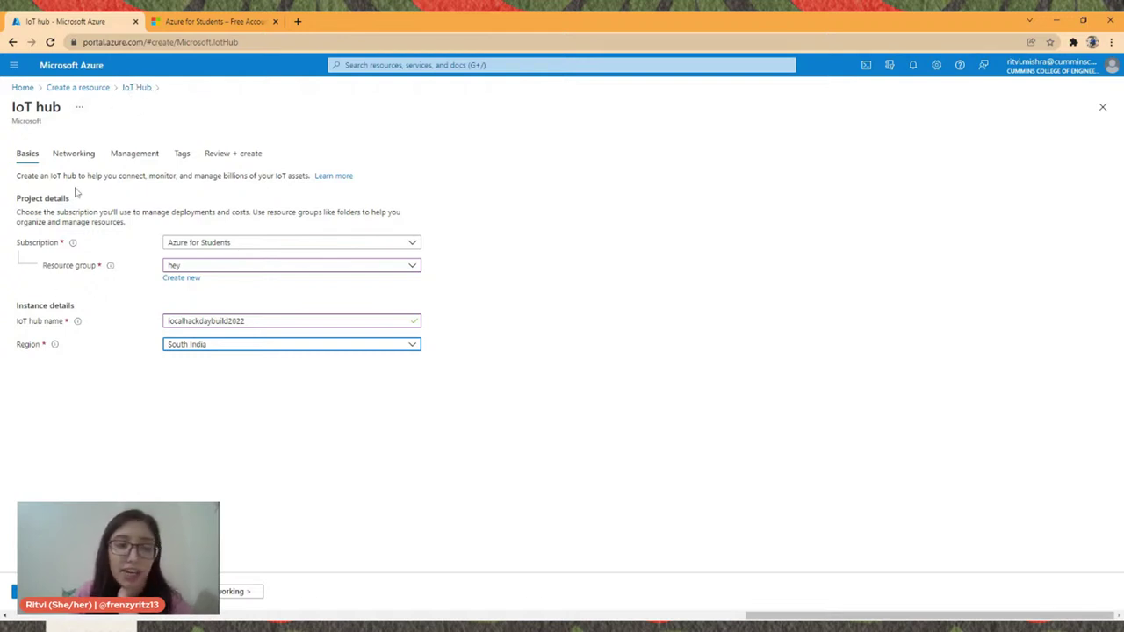
Step: Keep the Azure for Students subscription and create a new resource group named lhd for the hub
left_click(321, 250)
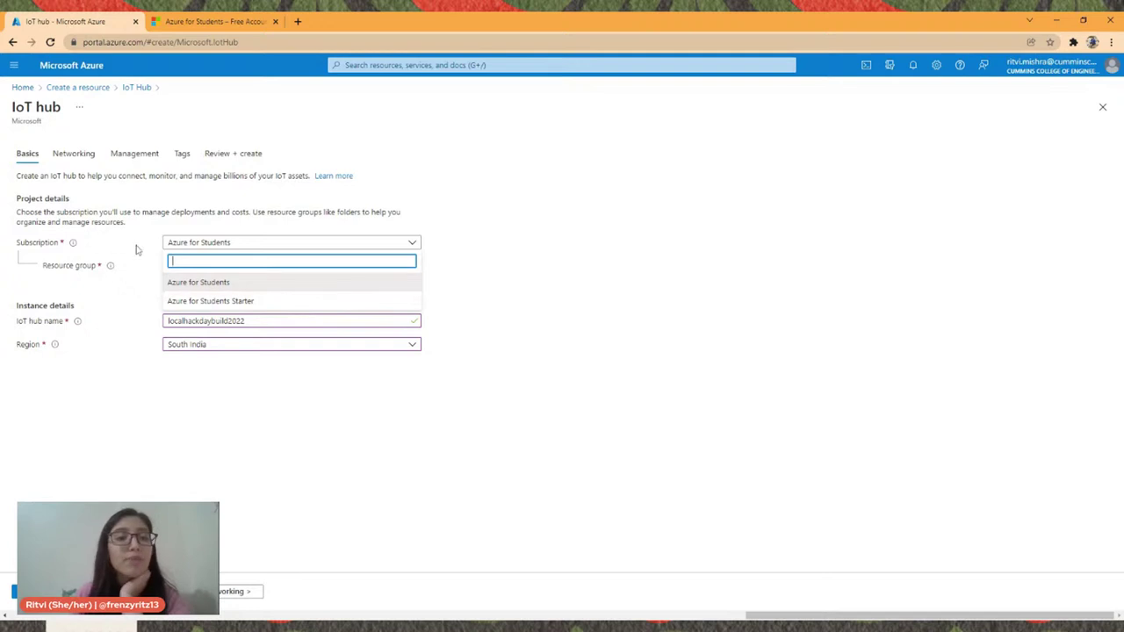
left_click(213, 282)
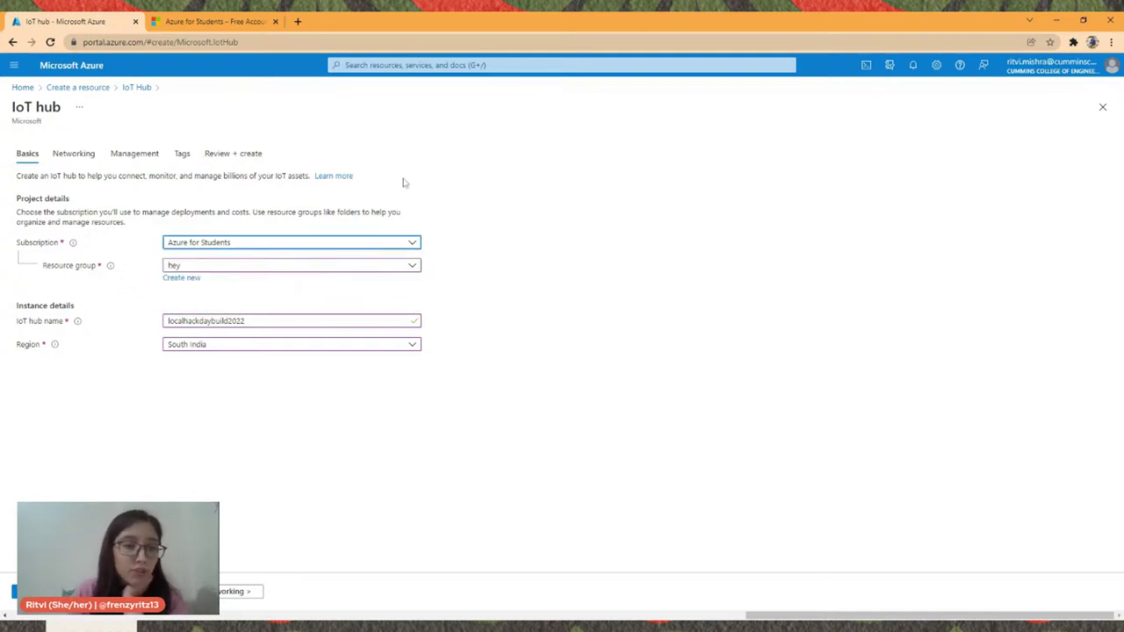
left_click(188, 264)
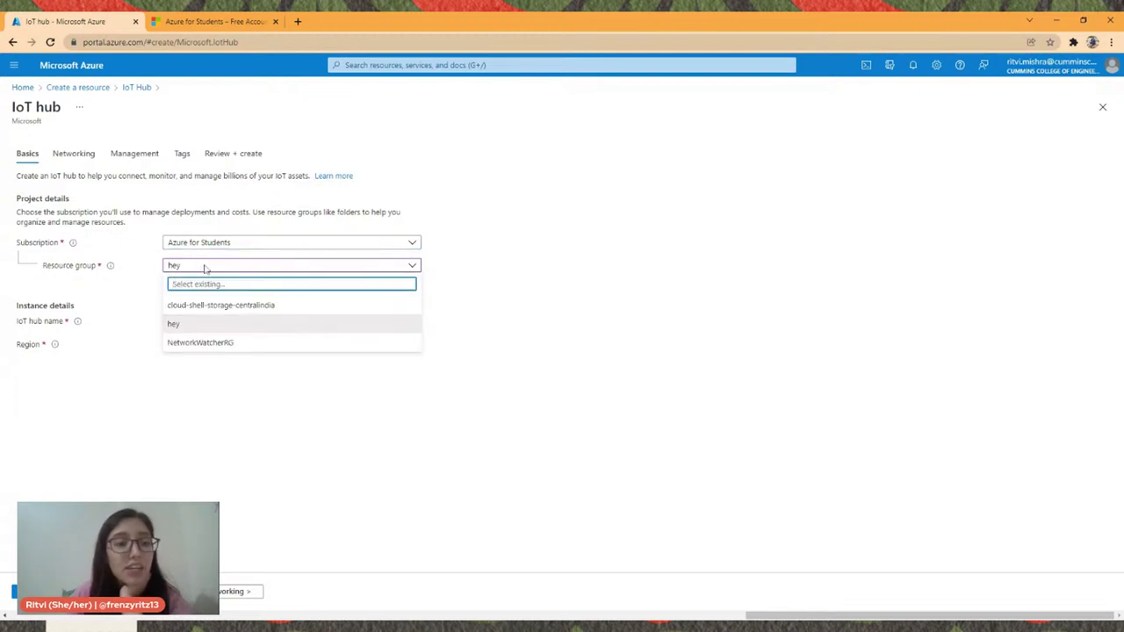
left_click(289, 268)
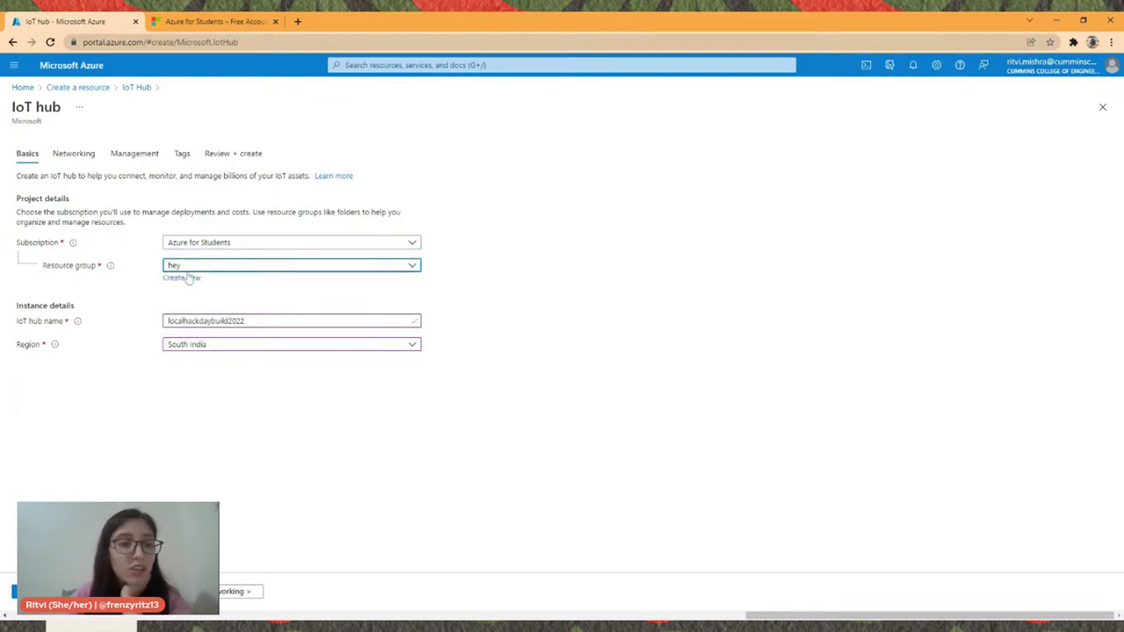
left_click(188, 279)
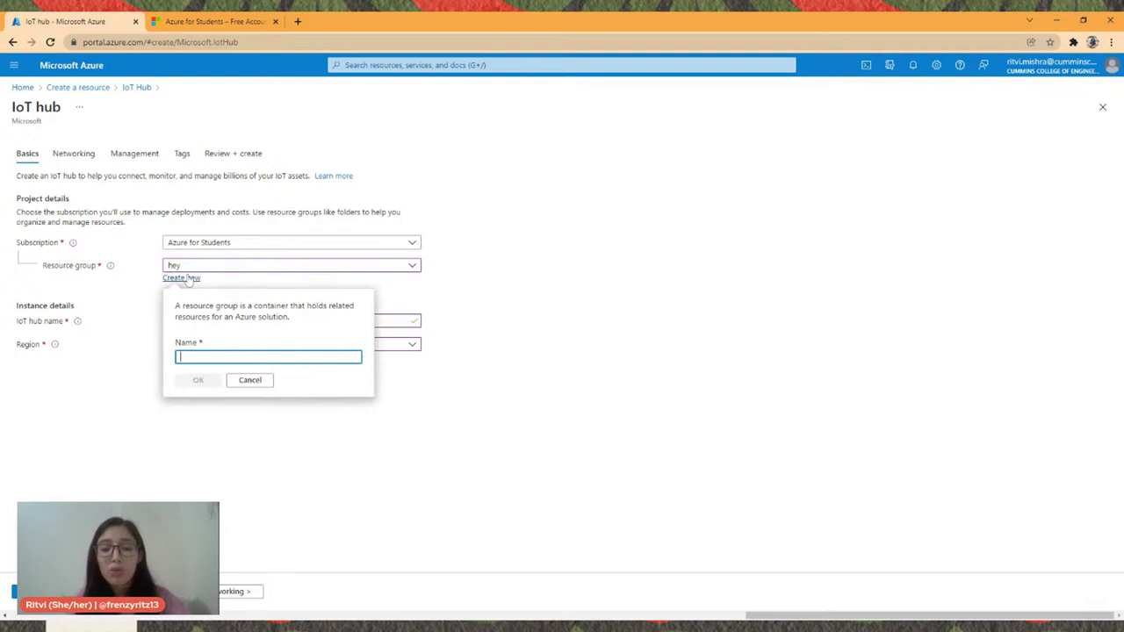
type("Ih")
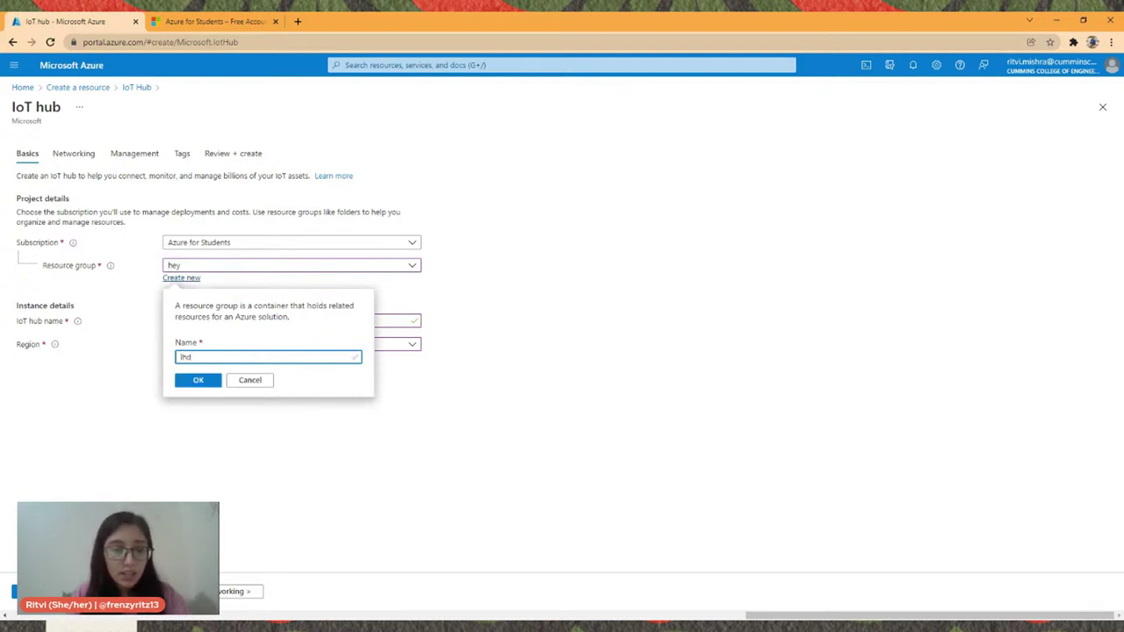
type("d")
left_click(198, 379)
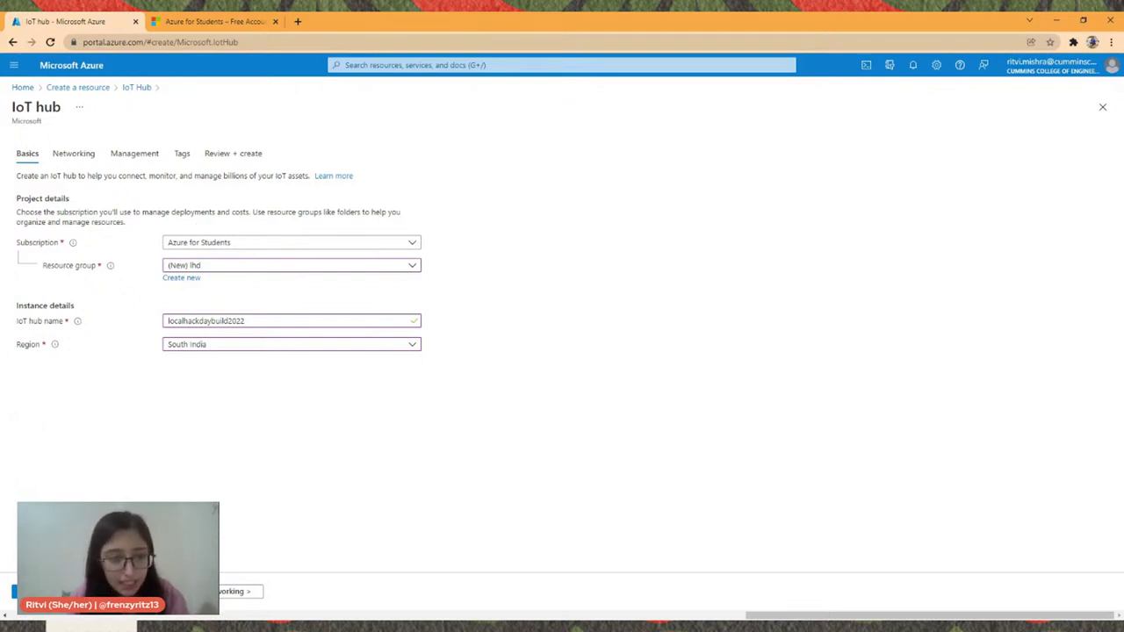
Step: Review the hub's configuration, including its management details, and create the IoT hub
left_click(48, 591)
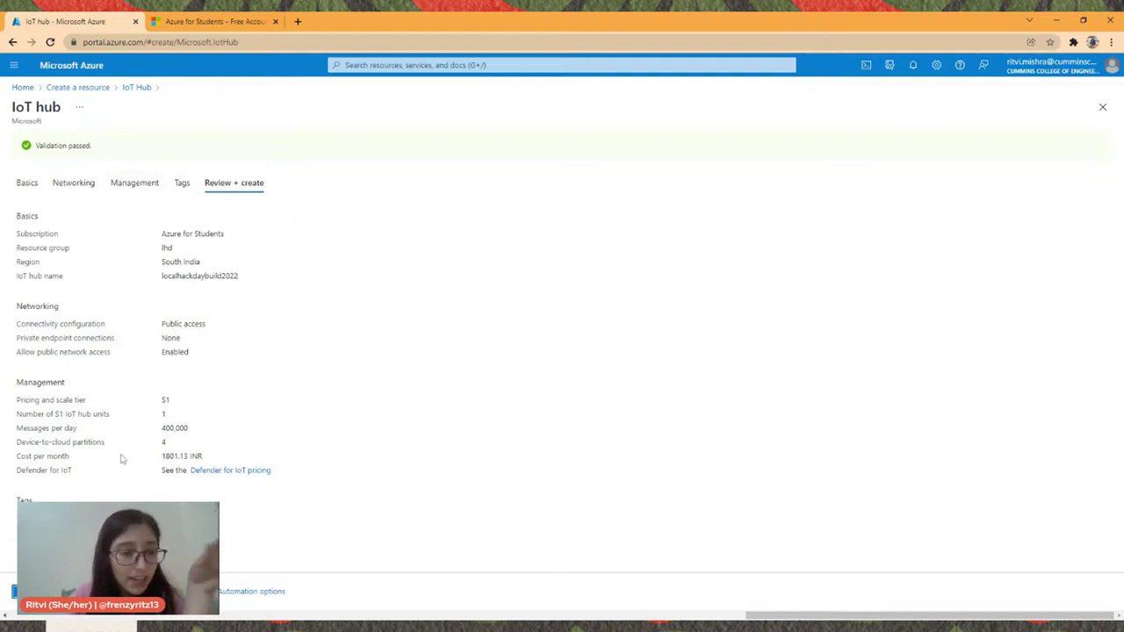
left_click_drag(15, 457, 254, 431)
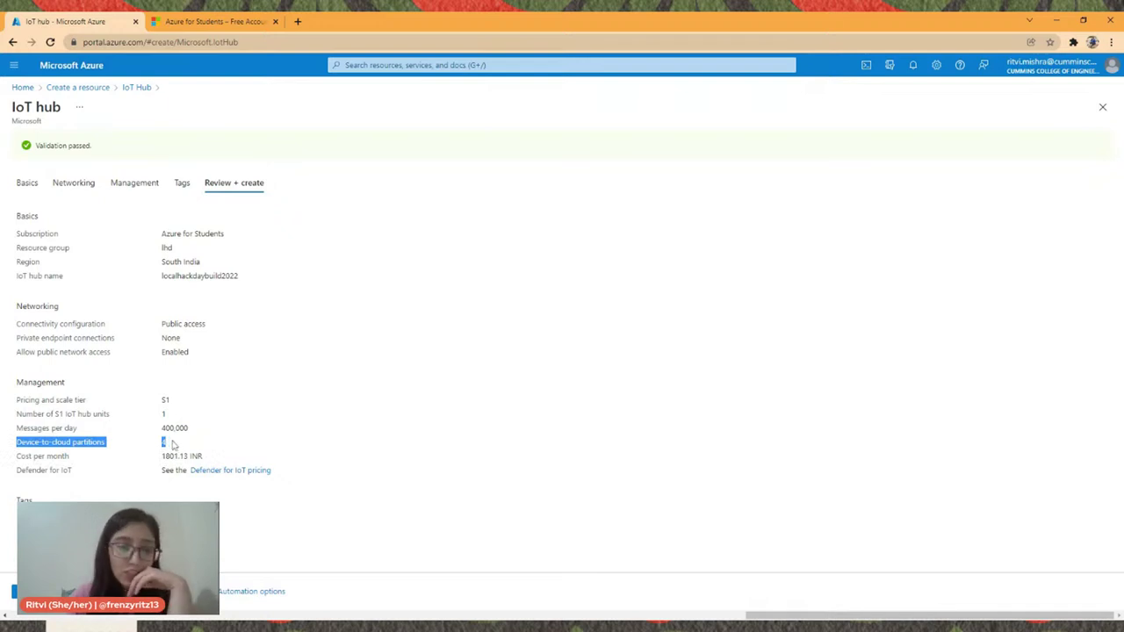
left_click(40, 590)
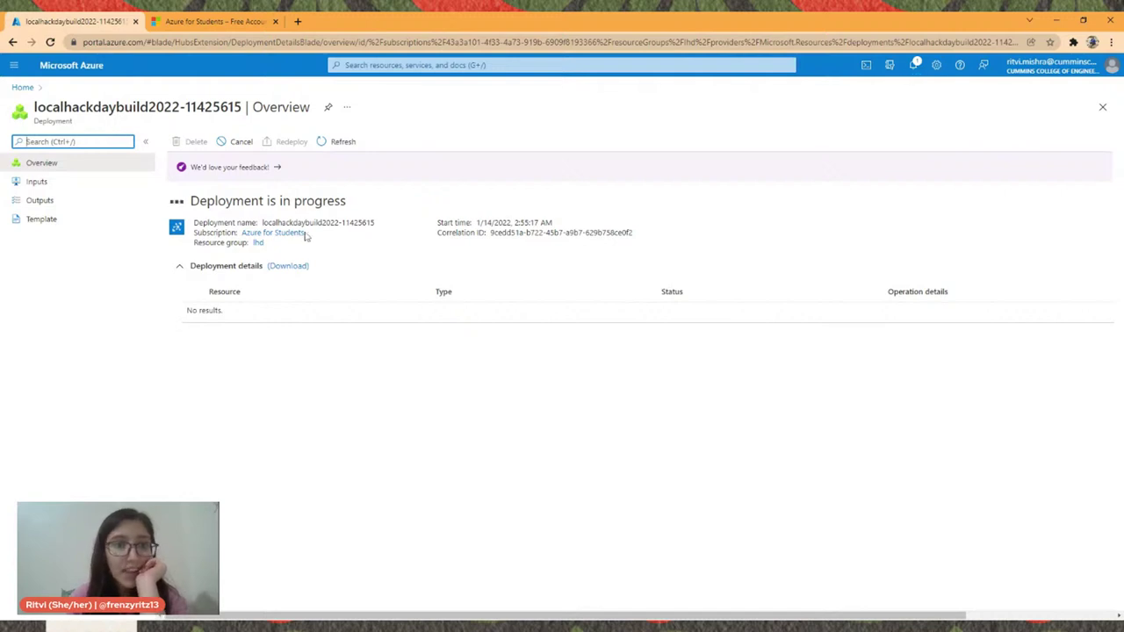
Step: Go back to the portal home, open the list of IoT hubs and advance past the saved-view tip
left_click(22, 88)
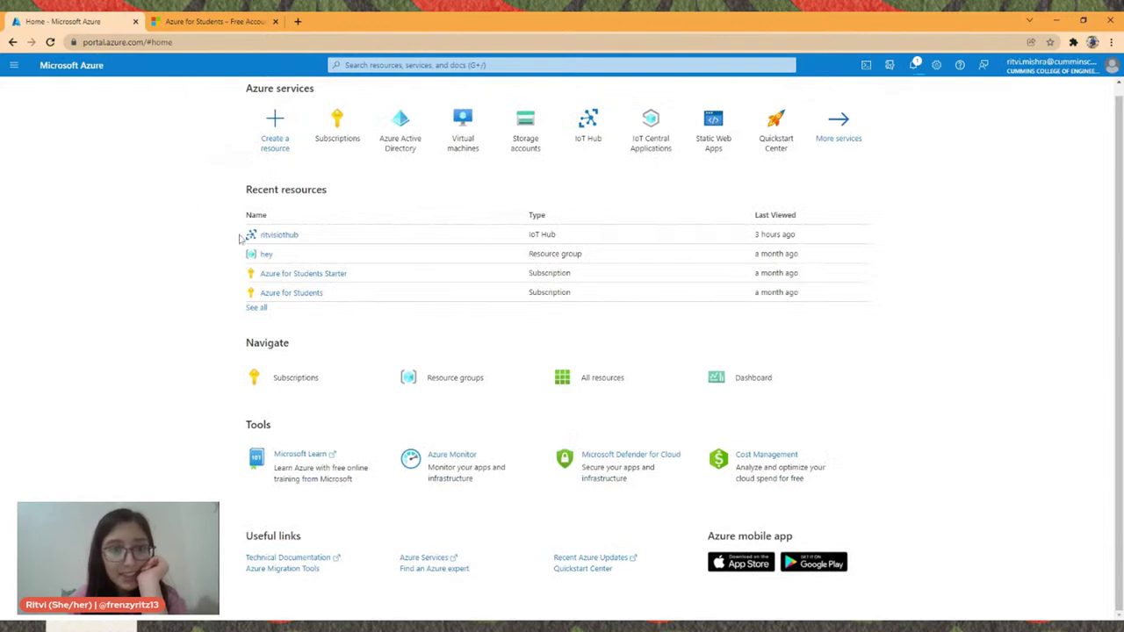
left_click(568, 127)
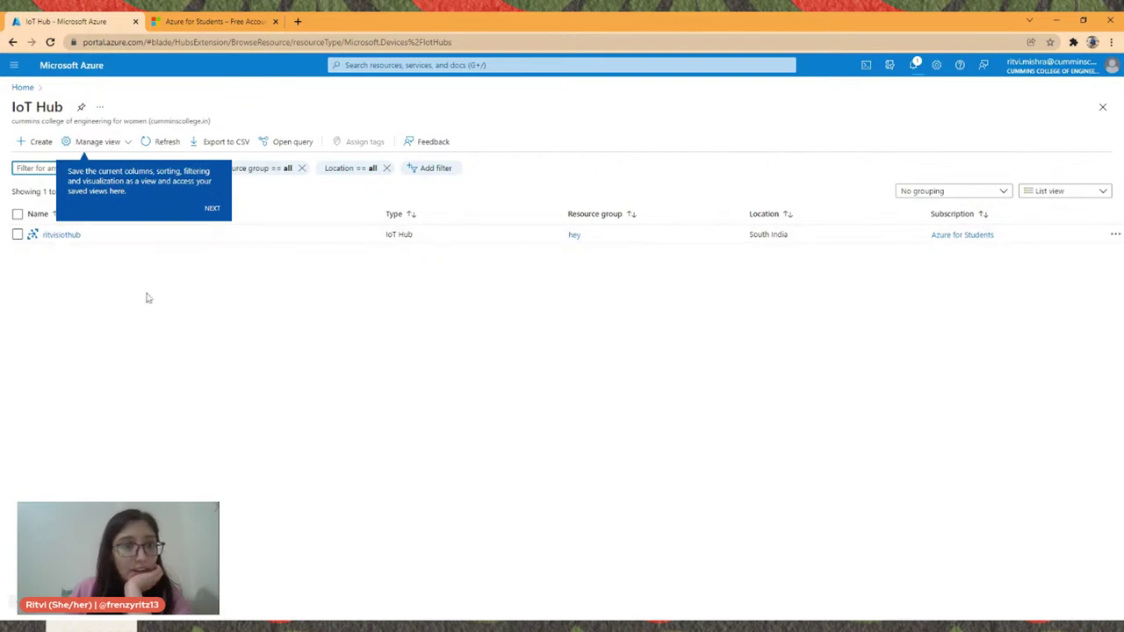
left_click(219, 210)
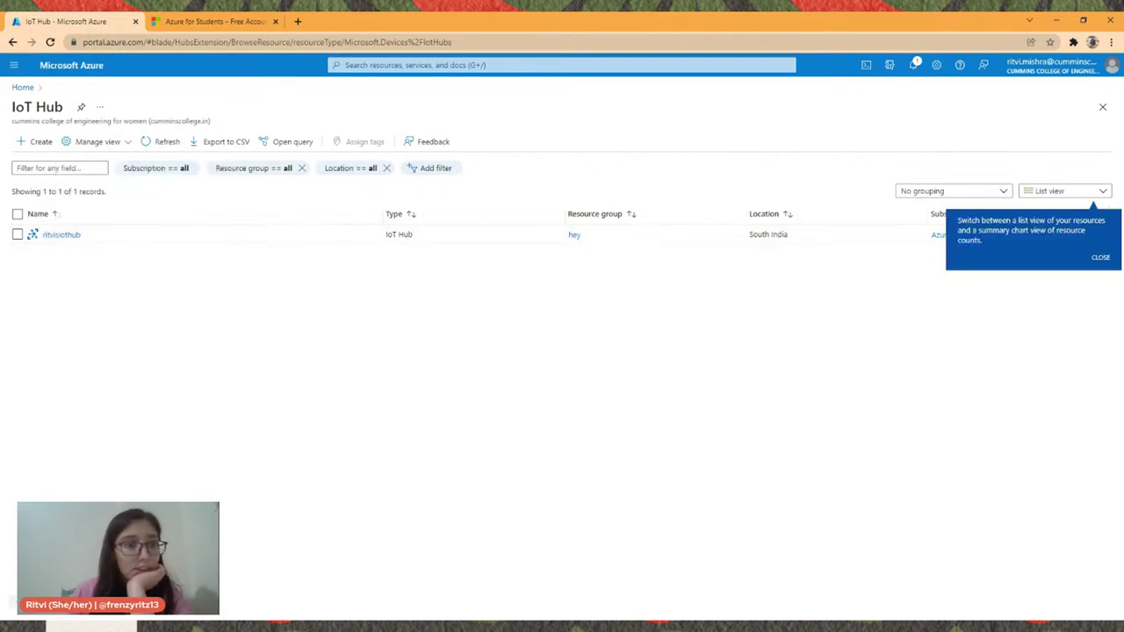
Step: Look for the new hub in the full list of recent resources and return to the portal home
left_click(12, 89)
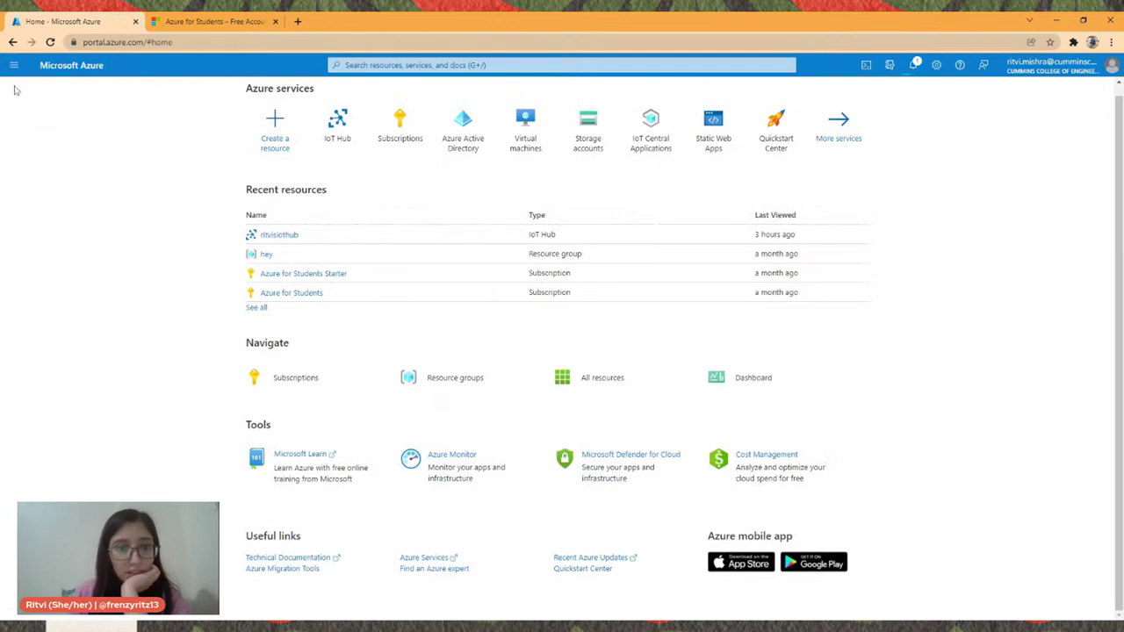
left_click(267, 309)
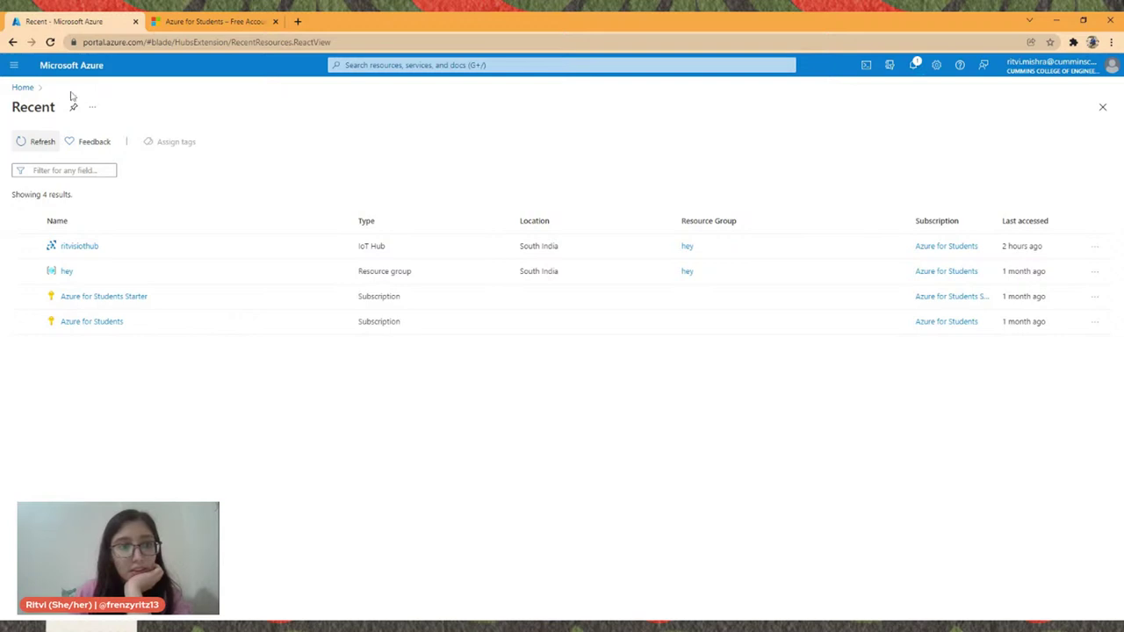
left_click(23, 88)
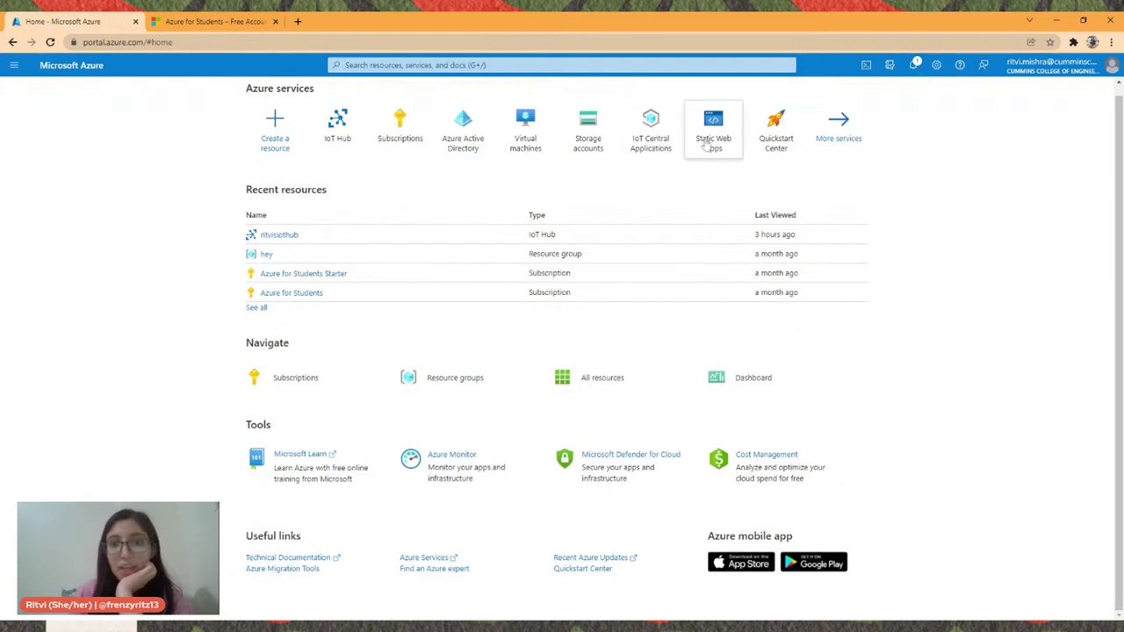
mouse_move(343, 127)
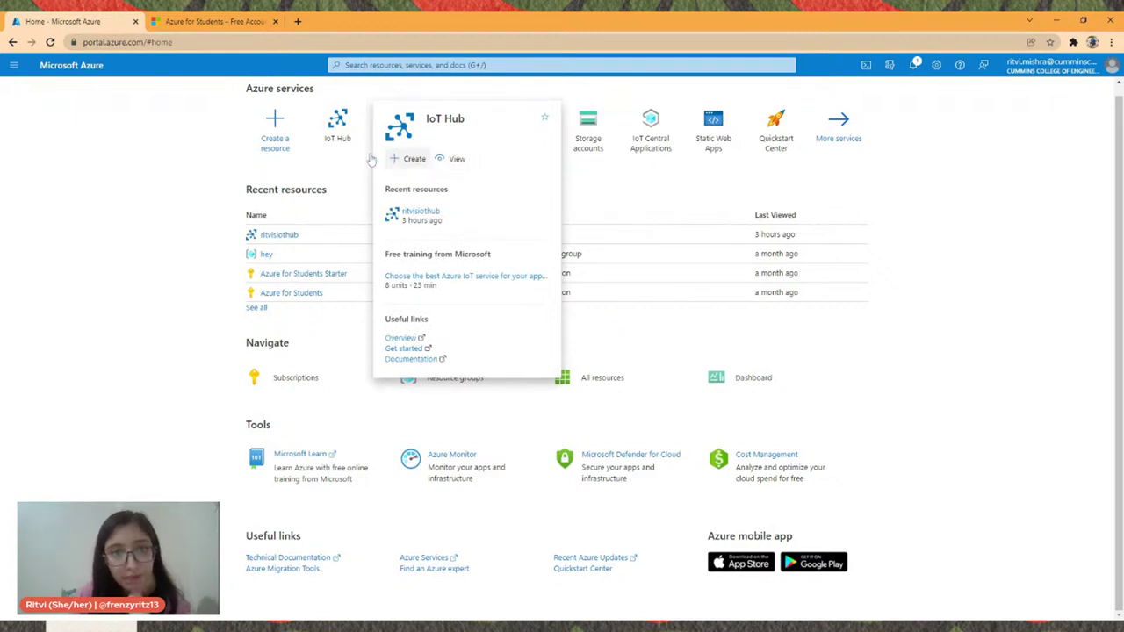
left_click(282, 164)
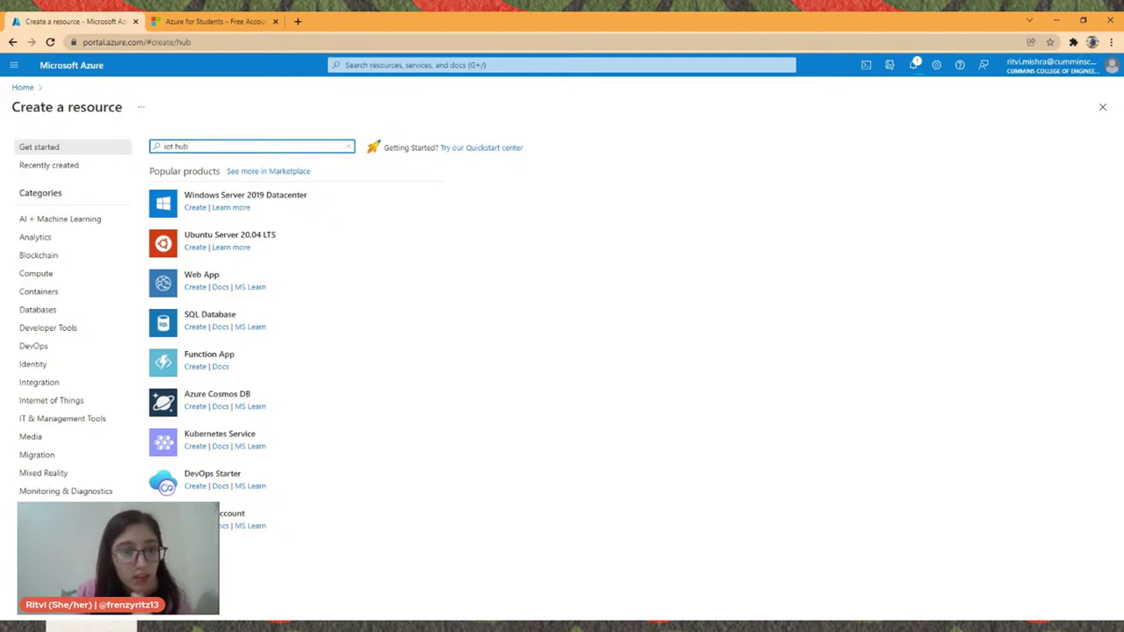
key("Return")
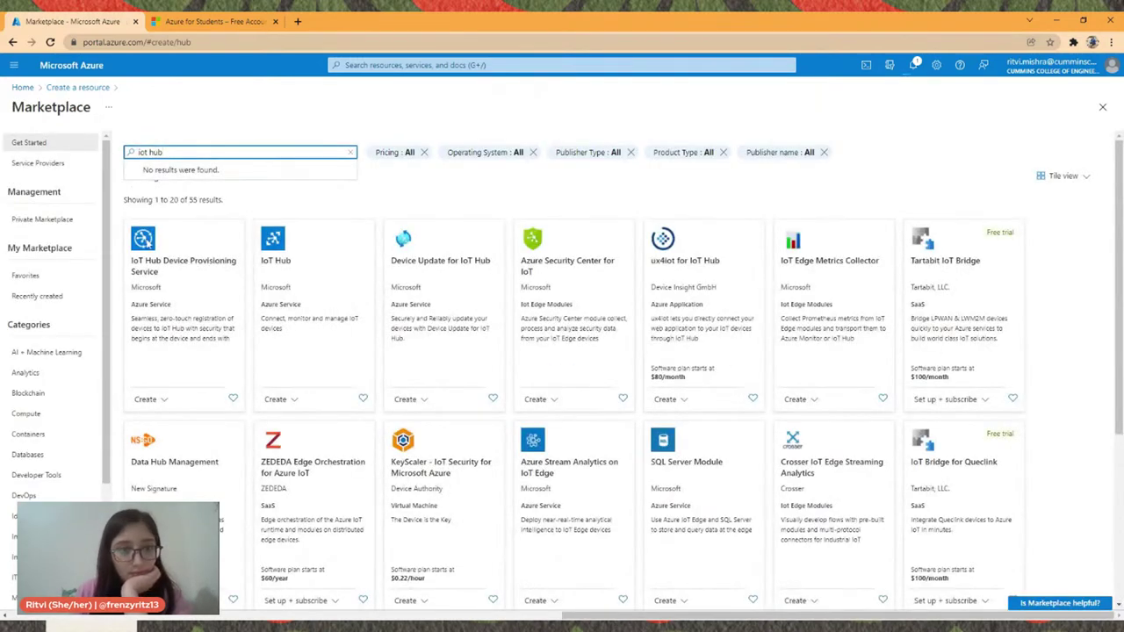
left_click(328, 339)
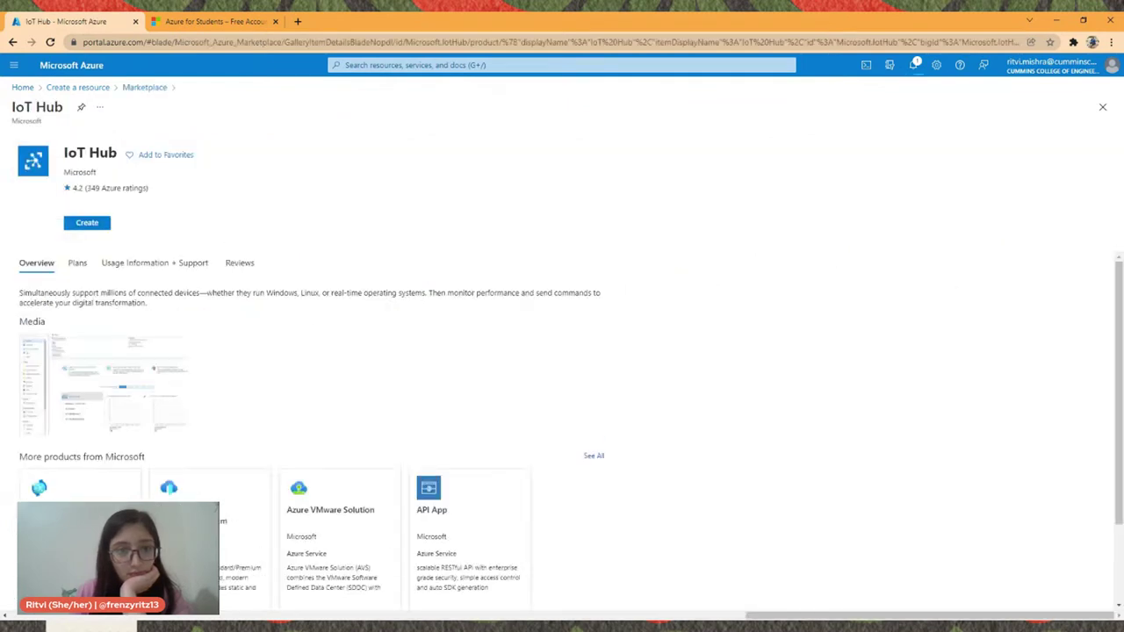
left_click(97, 225)
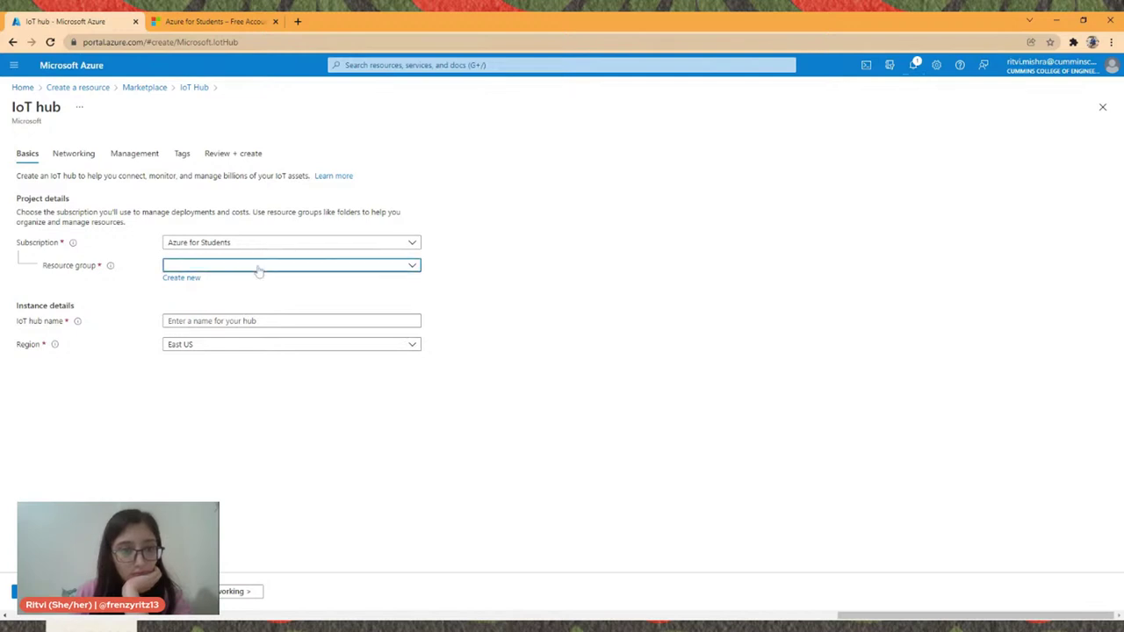
left_click(259, 268)
left_click(254, 343)
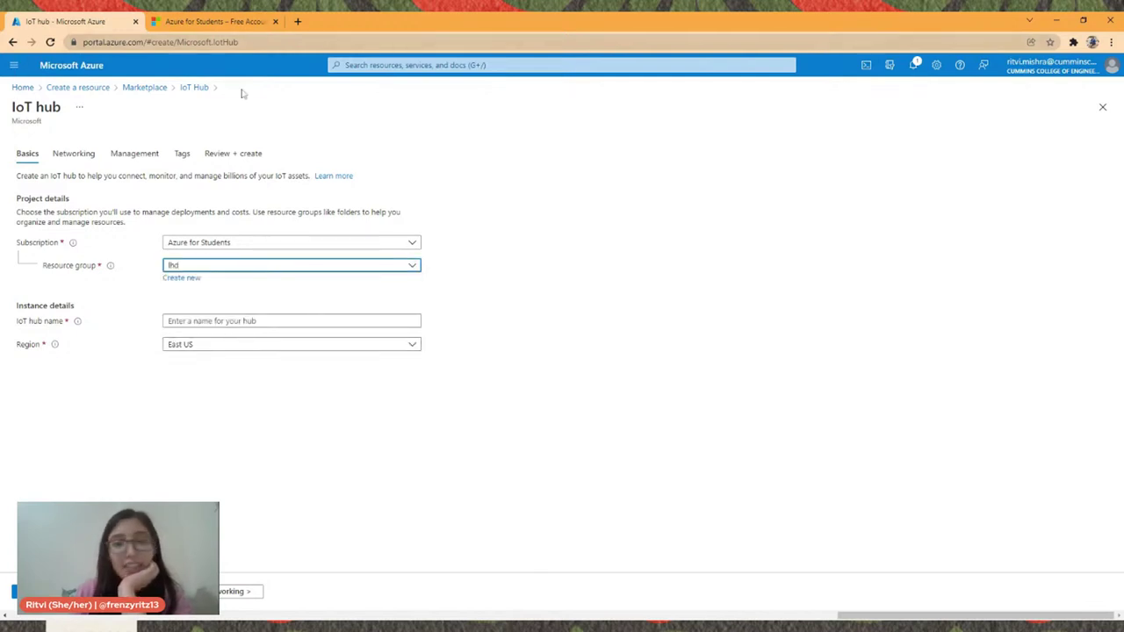
Step: Check the deployment's progress in the notifications and leave the unfinished IoT hub form for the portal home
left_click(914, 68)
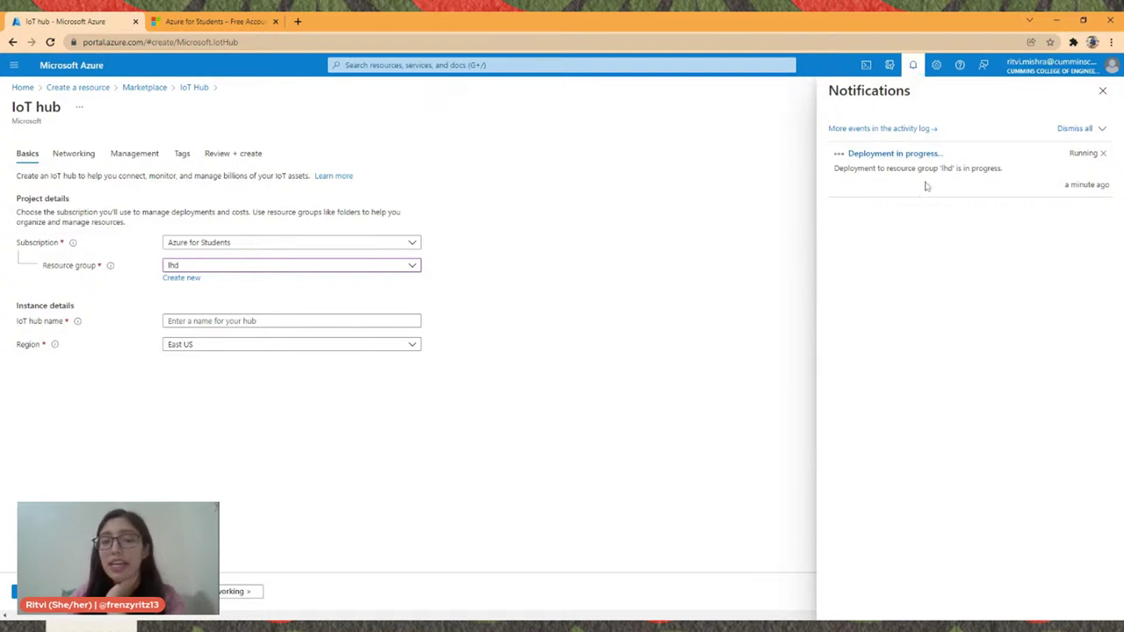
left_click(22, 87)
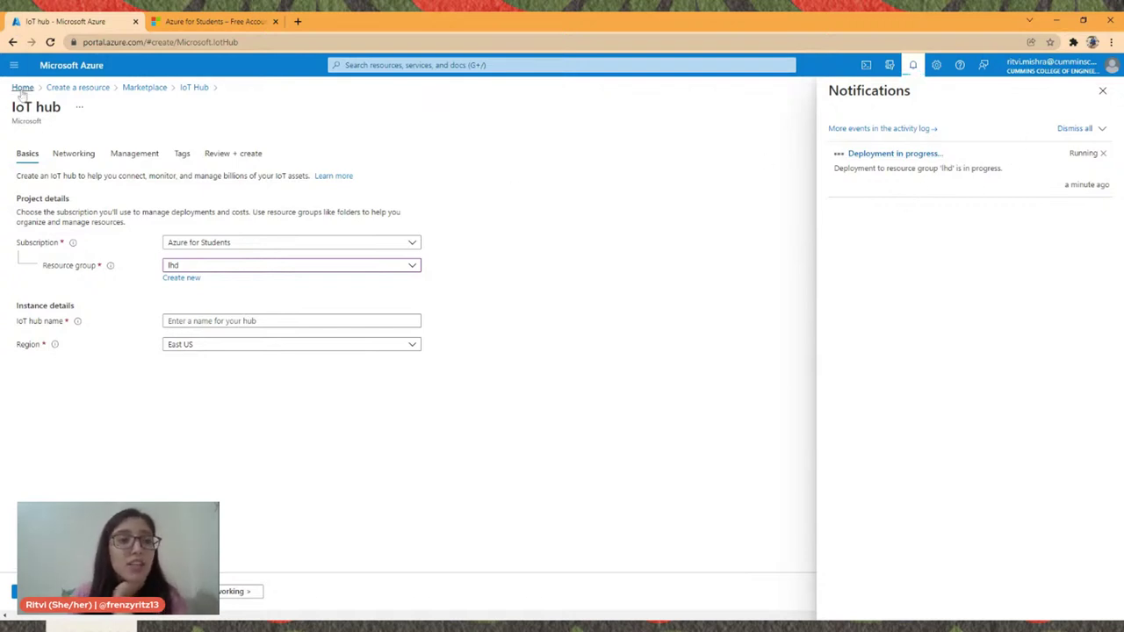
left_click(619, 102)
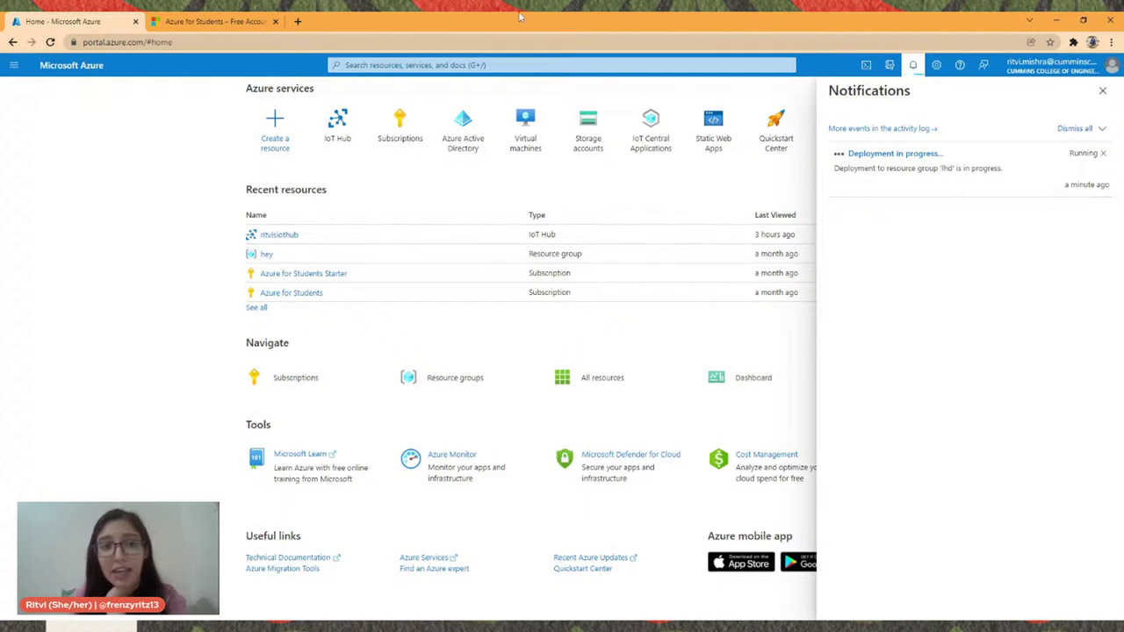
left_click(1058, 17)
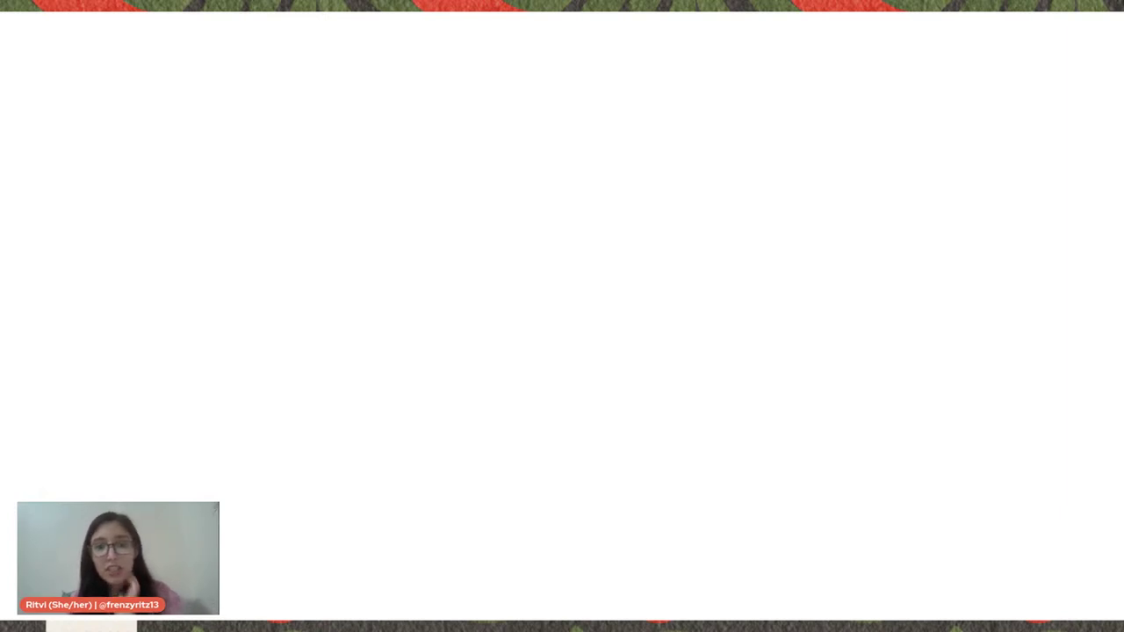
key("alt+Tab")
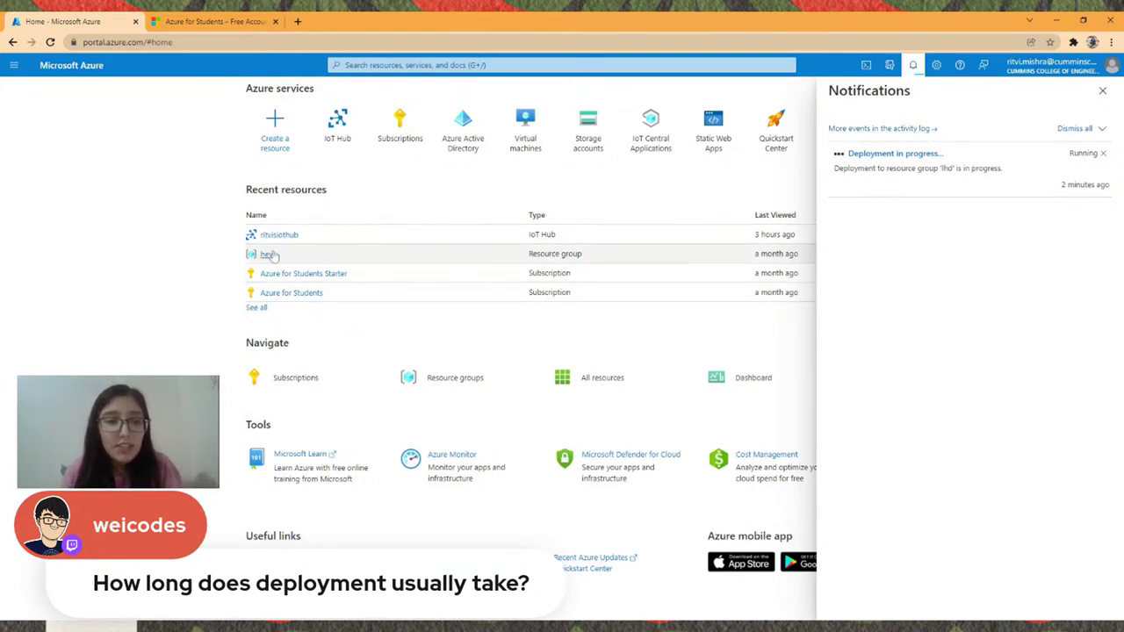
Step: Look through the resources in the existing hey resource group and return to the portal home
left_click(265, 255)
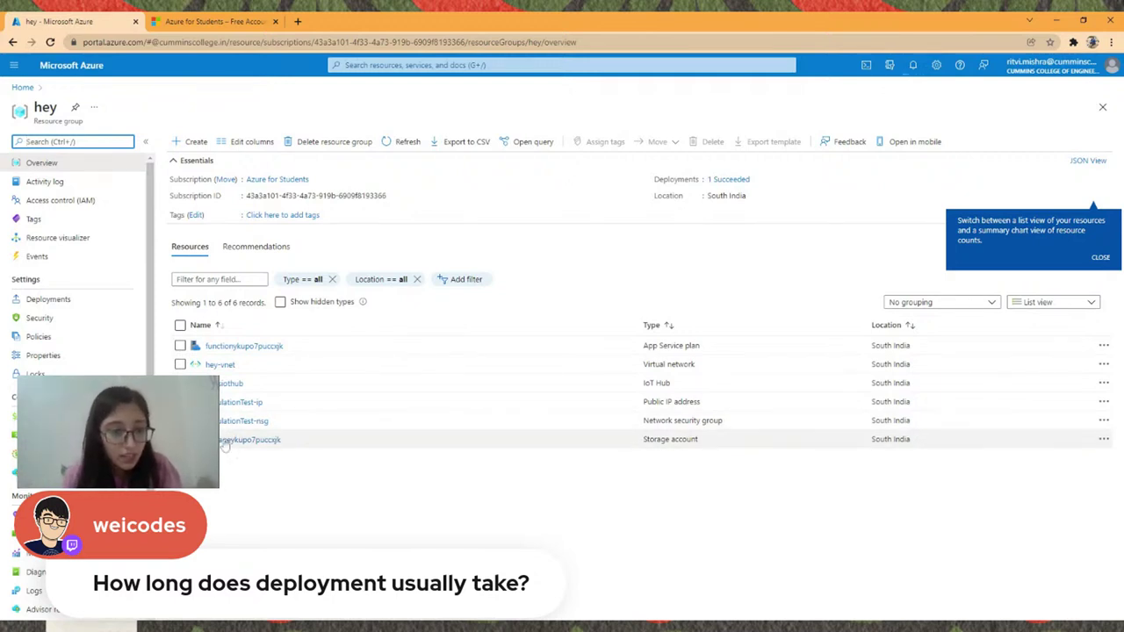
mouse_move(217, 367)
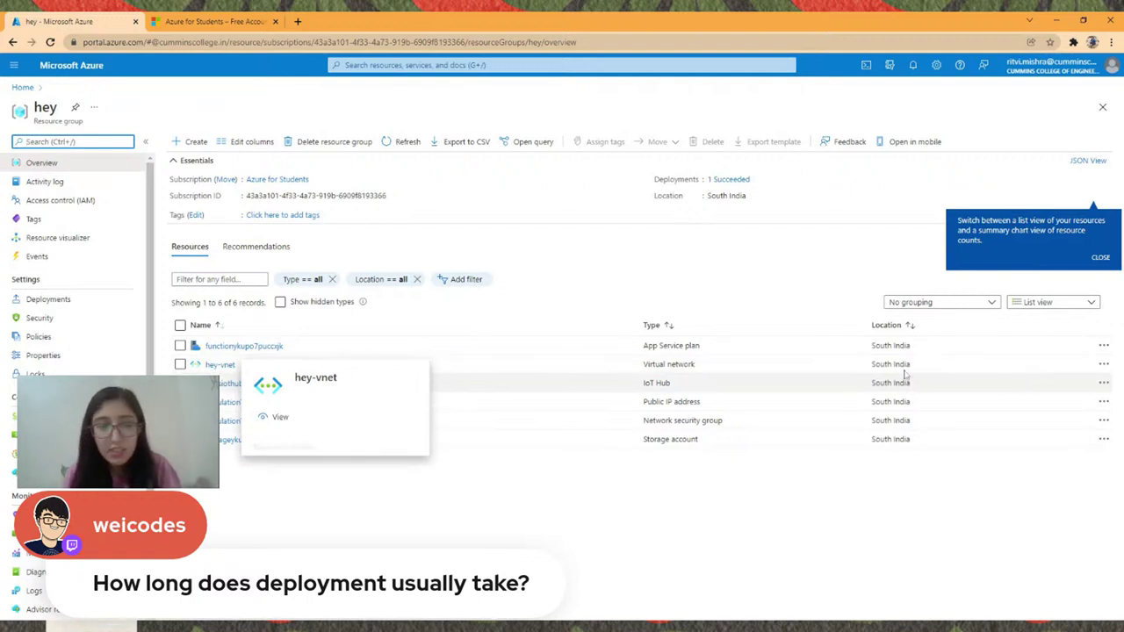
left_click(12, 41)
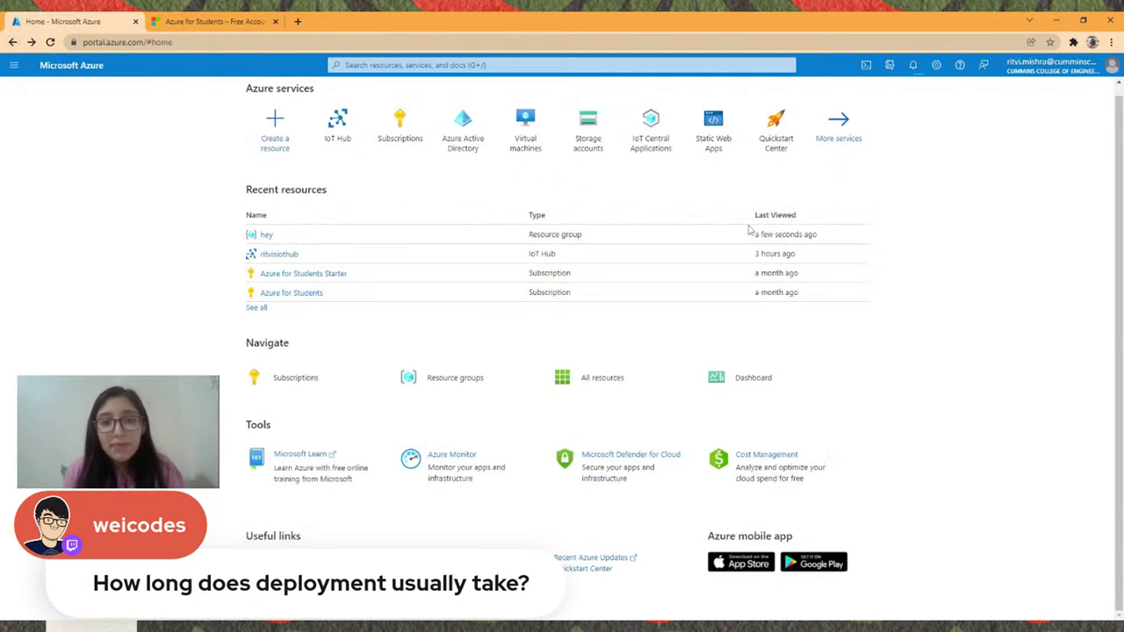
Step: Open the deployed localhackdaybuild2022 IoT hub from its deployment notification
left_click(912, 65)
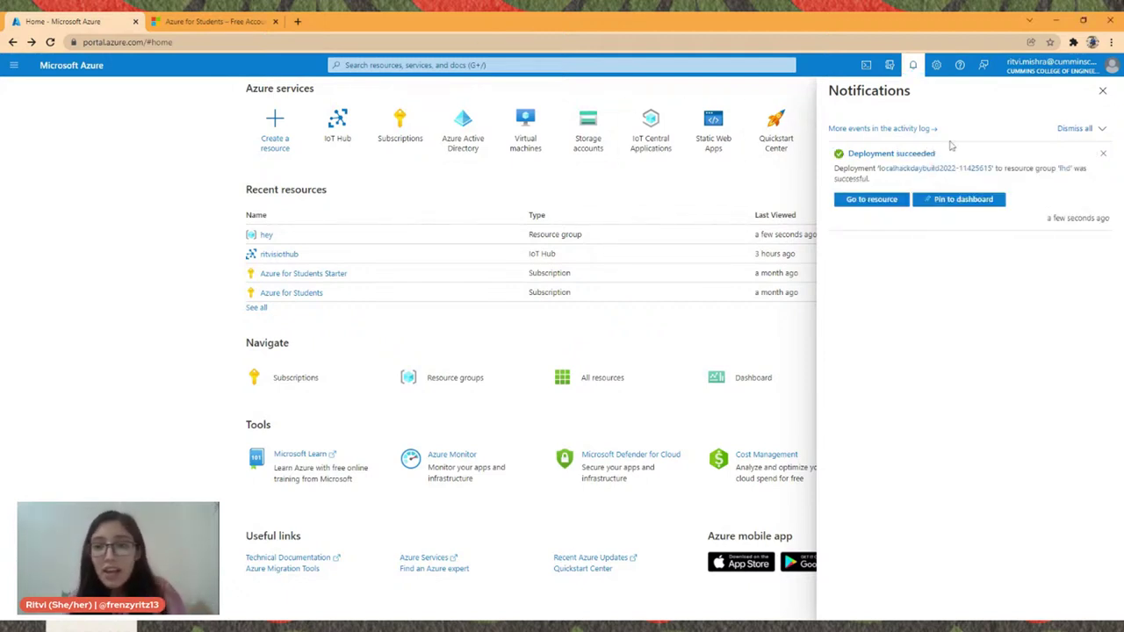
left_click(891, 201)
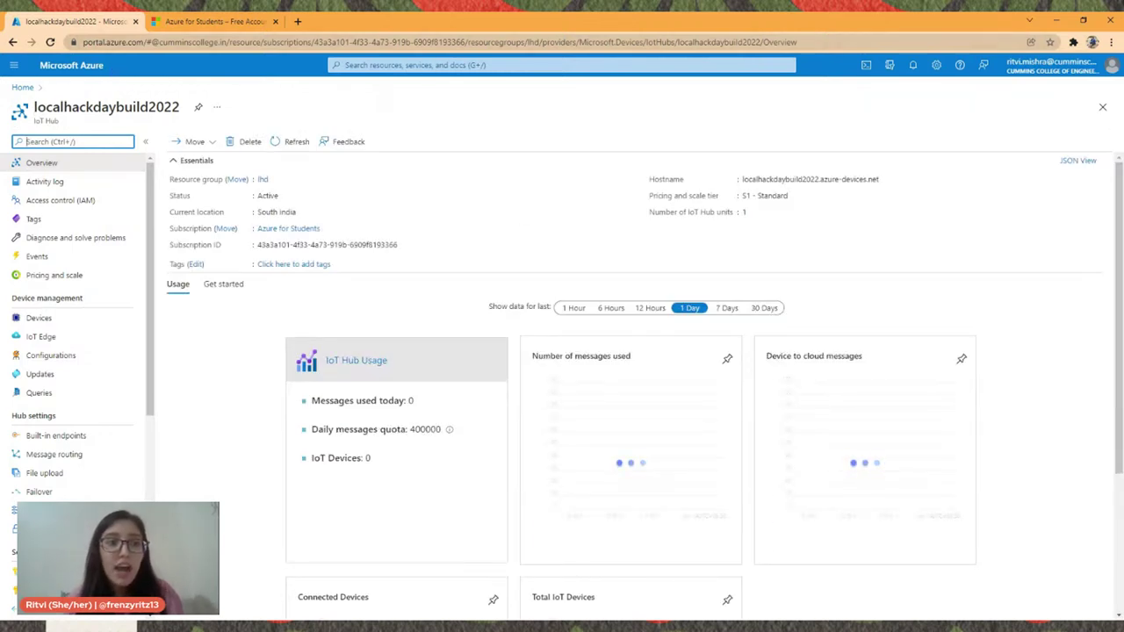
left_click_drag(33, 108, 174, 107)
left_click(184, 313)
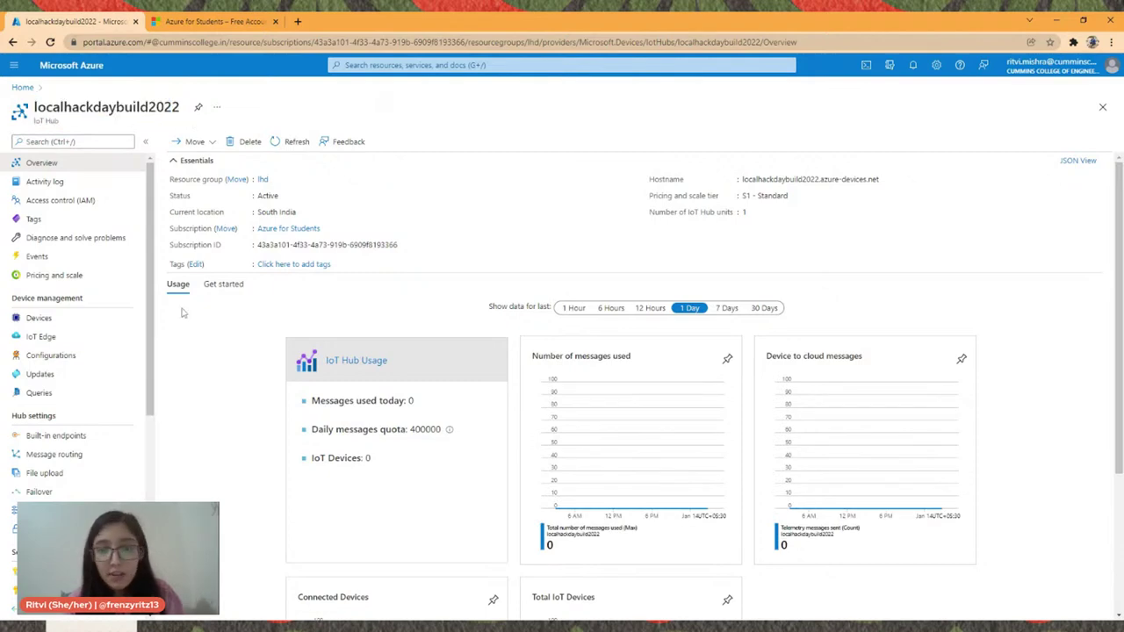
Step: Examine the hub's overview, including its usage charts, device count, daily message quota and pricing tier
scroll(722, 303, "down", 2)
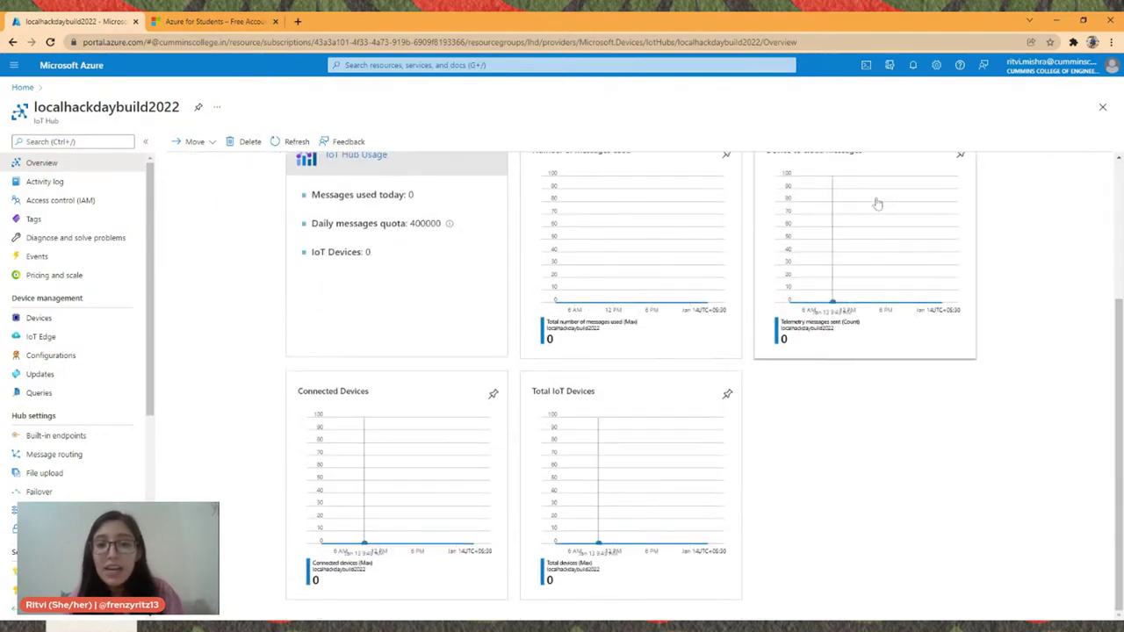
scroll(212, 222, "up", 3)
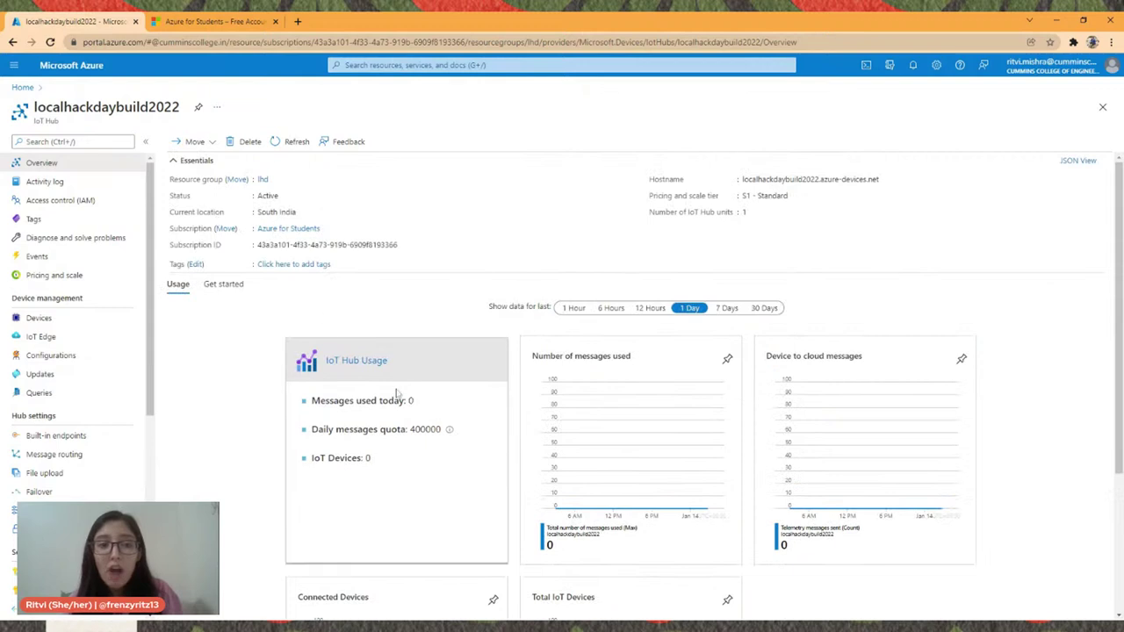
left_click_drag(294, 459, 375, 475)
left_click(386, 452)
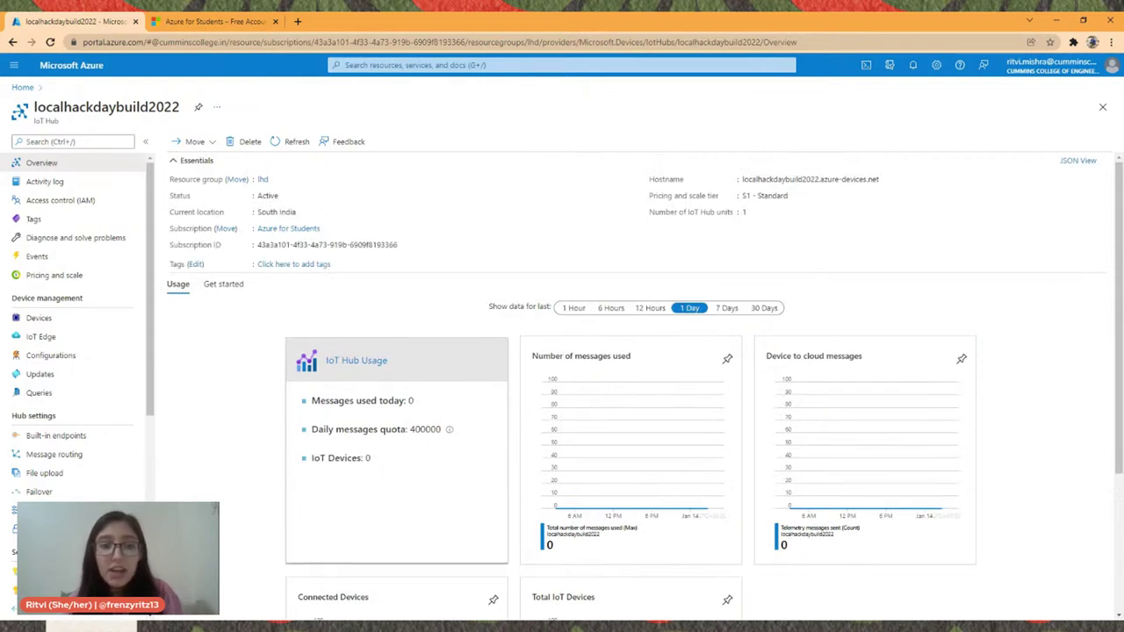
left_click_drag(311, 429, 472, 424)
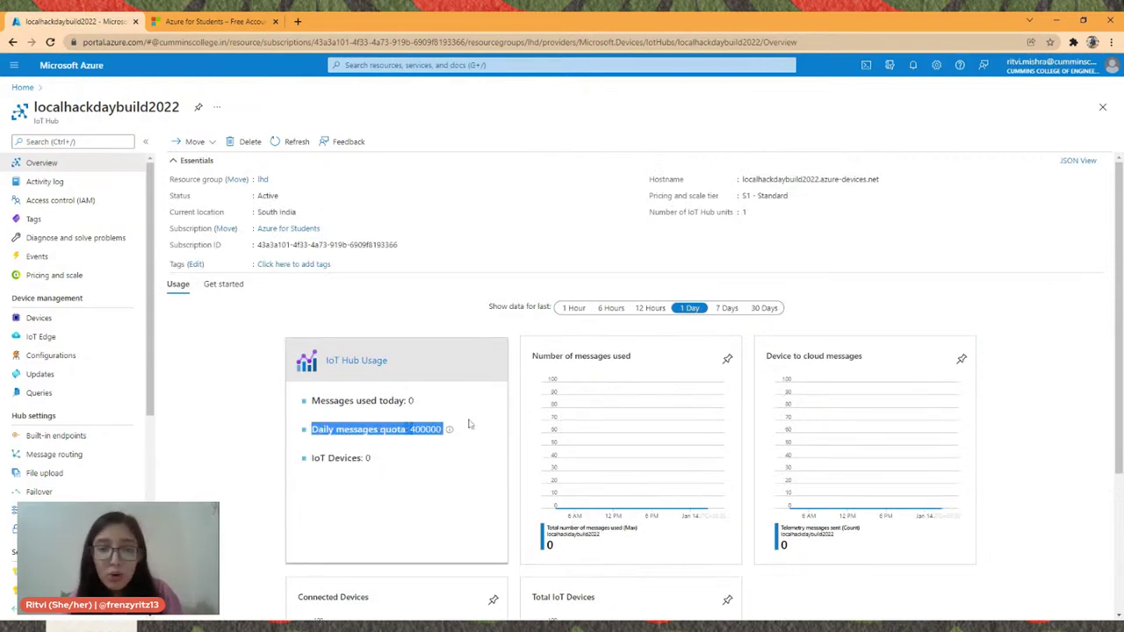
left_click(201, 340)
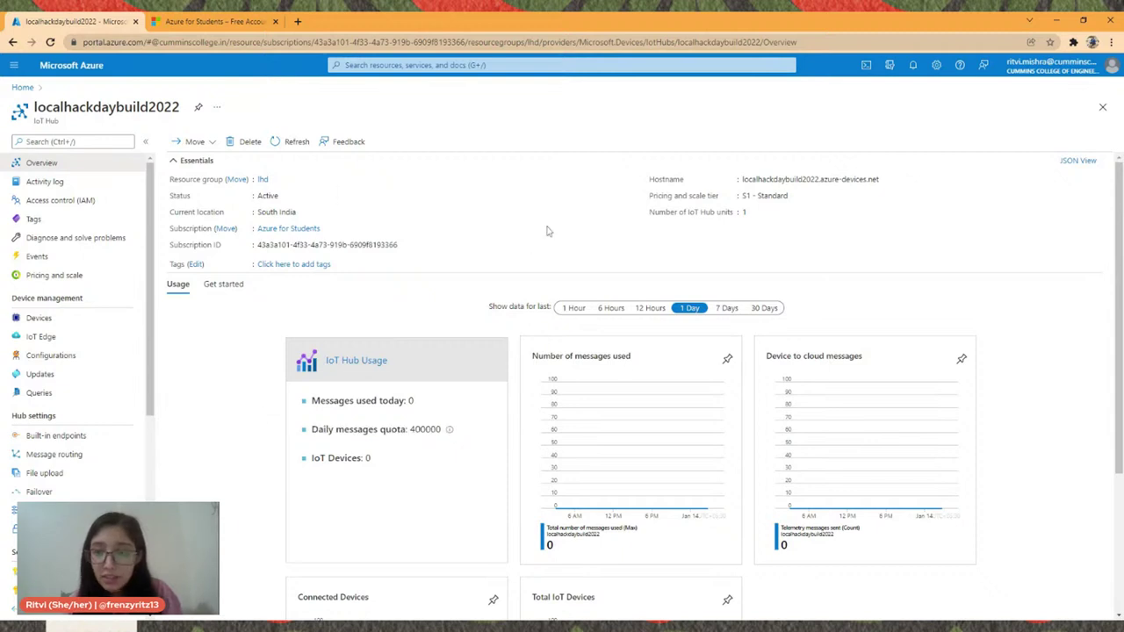
left_click_drag(728, 201, 816, 195)
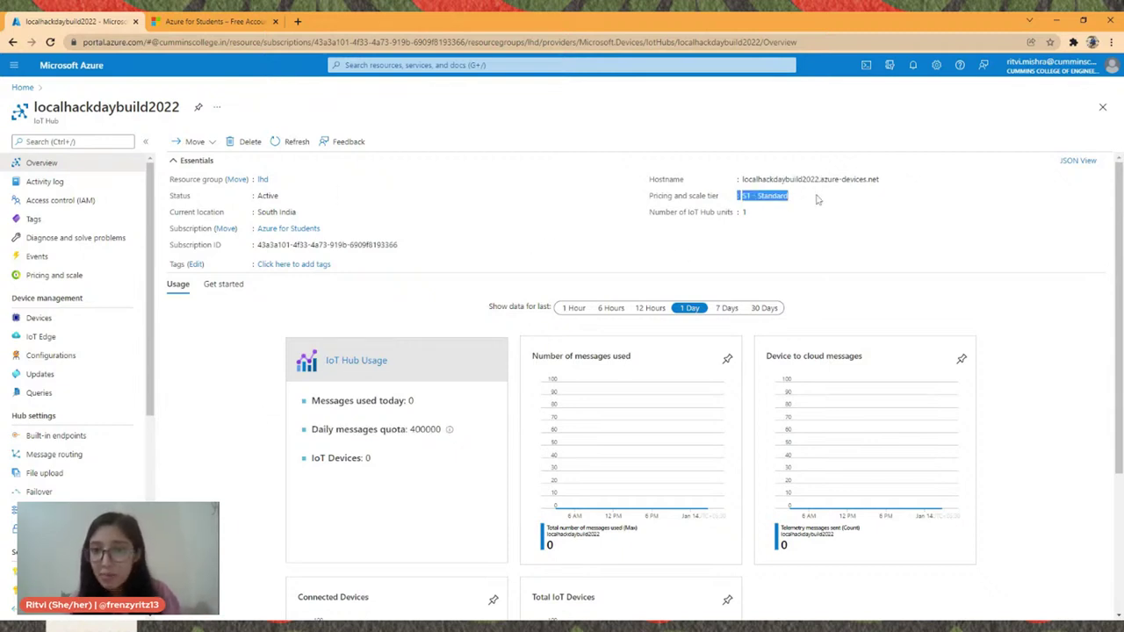
left_click(856, 254)
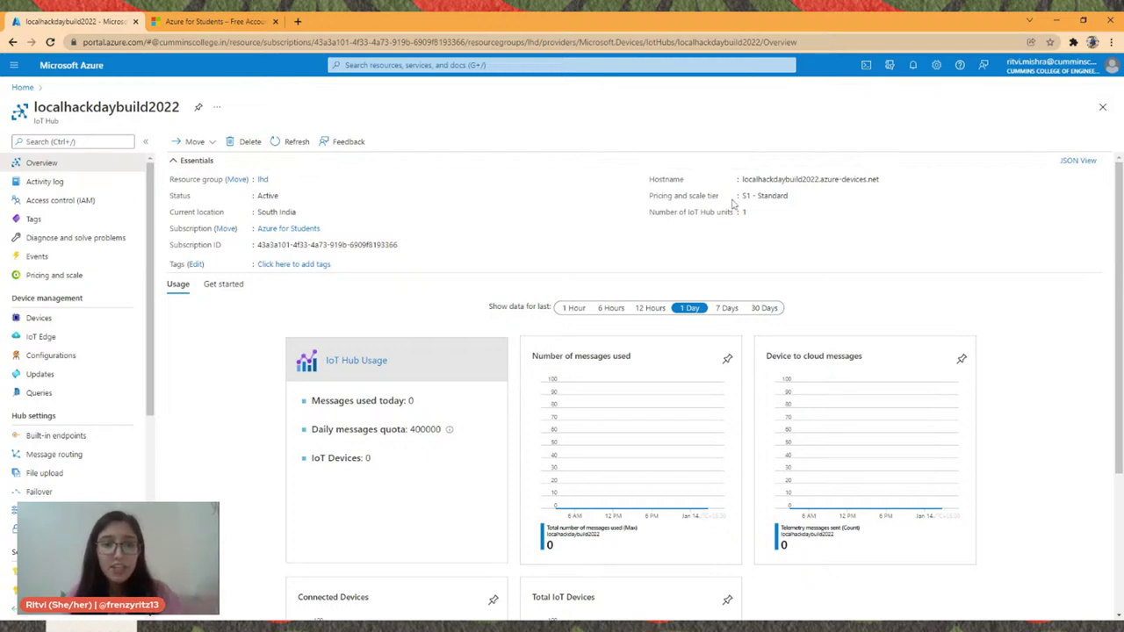
scroll(790, 263, "down", 2)
scroll(369, 284, "up", 2)
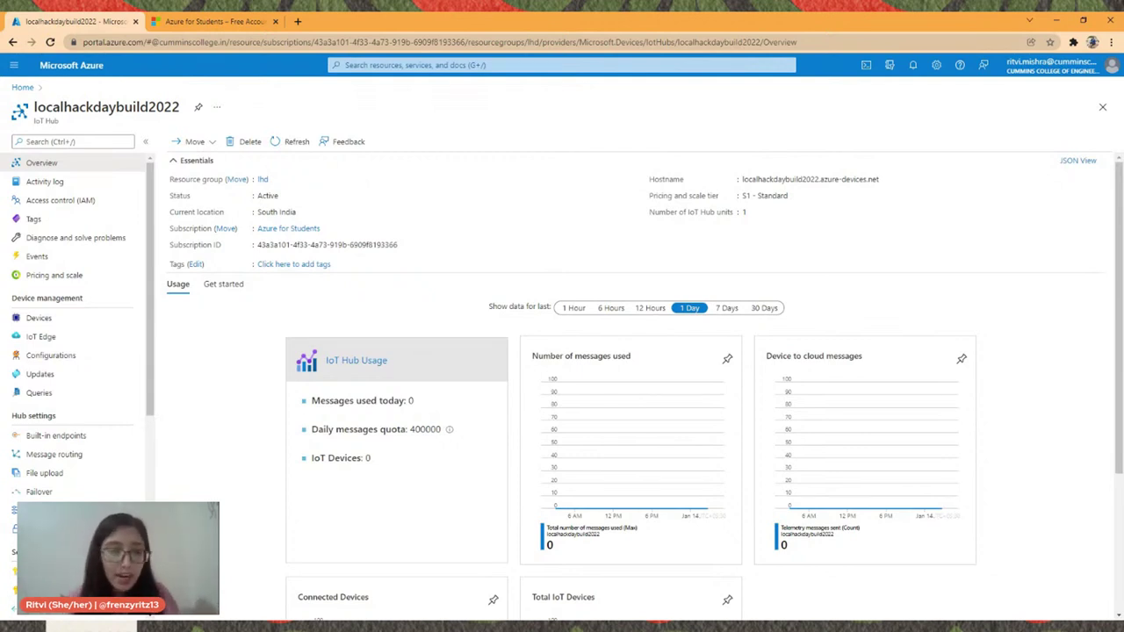
Step: Try to load the hub's Devices page, retry it once, and return to the hub's overview
left_click(44, 320)
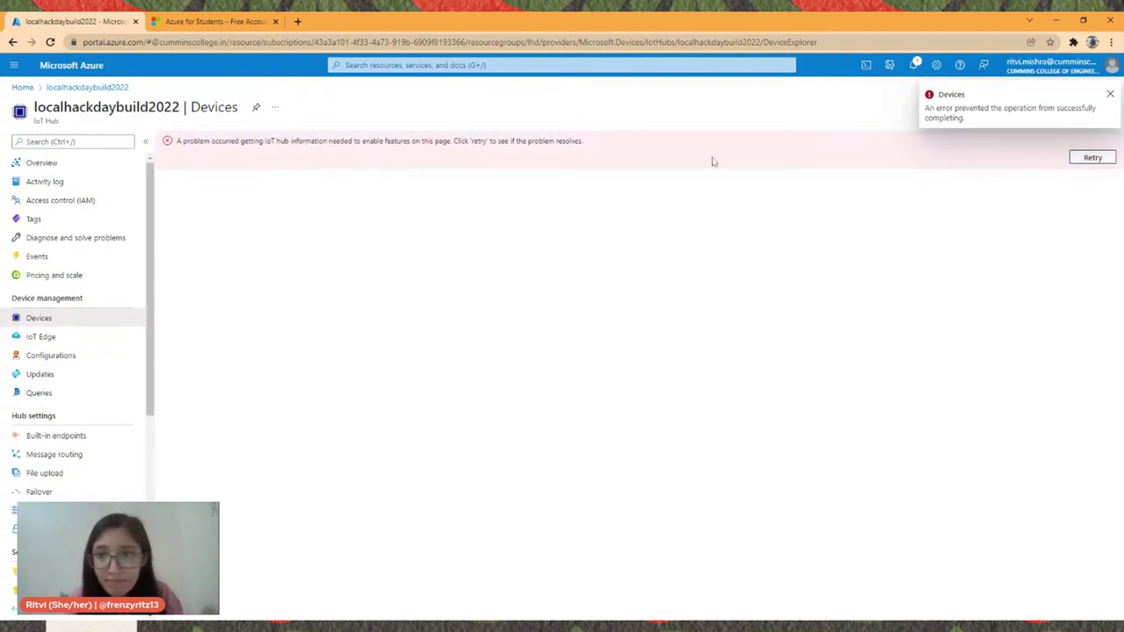
left_click(1091, 157)
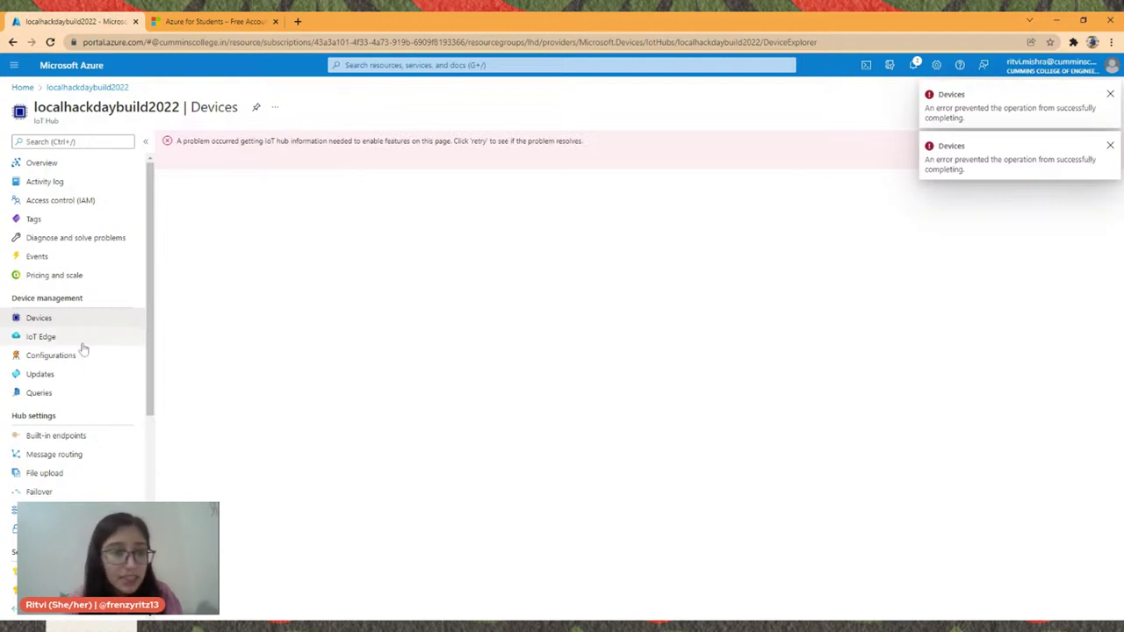
left_click(40, 163)
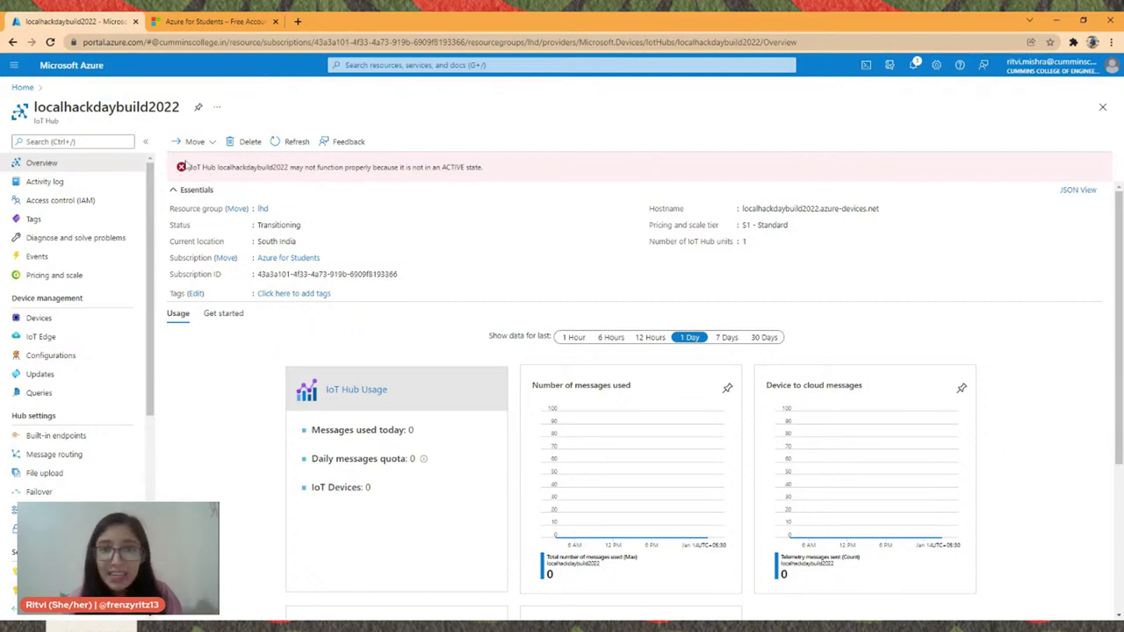
Step: Reopen the hub from its deployment notification, refresh its overview and try its Devices page again
left_click(914, 64)
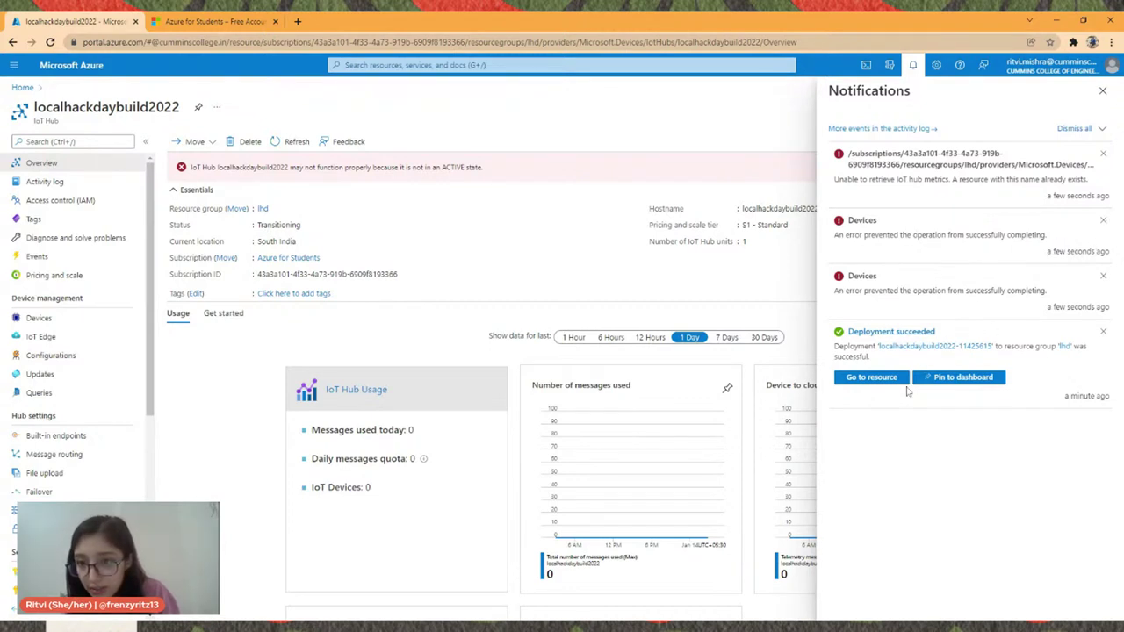
left_click(873, 378)
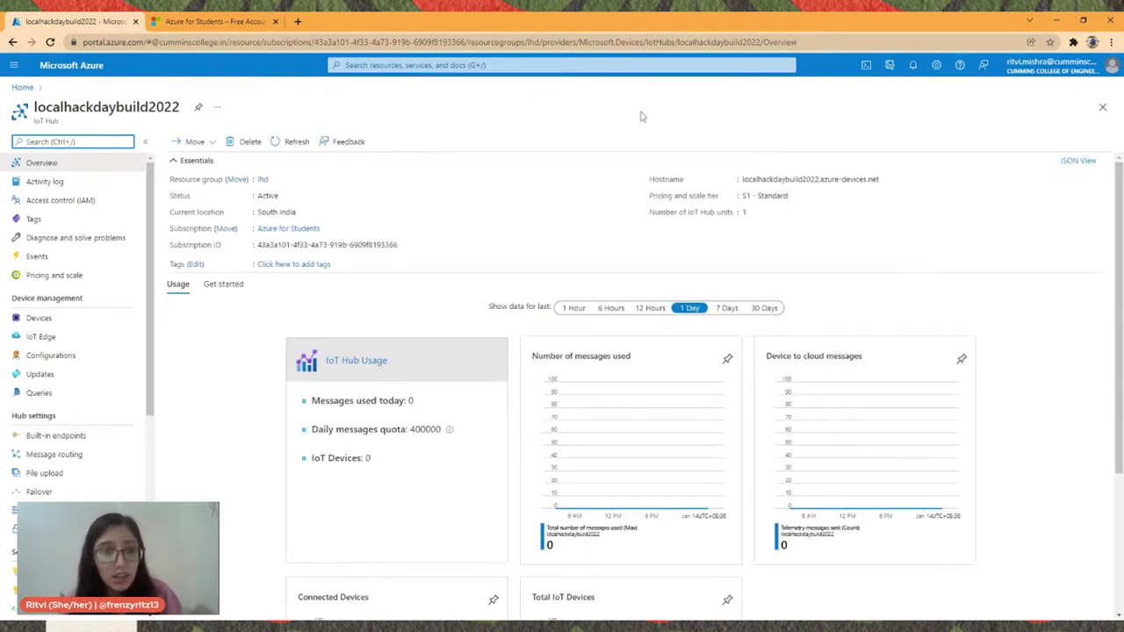
left_click(276, 142)
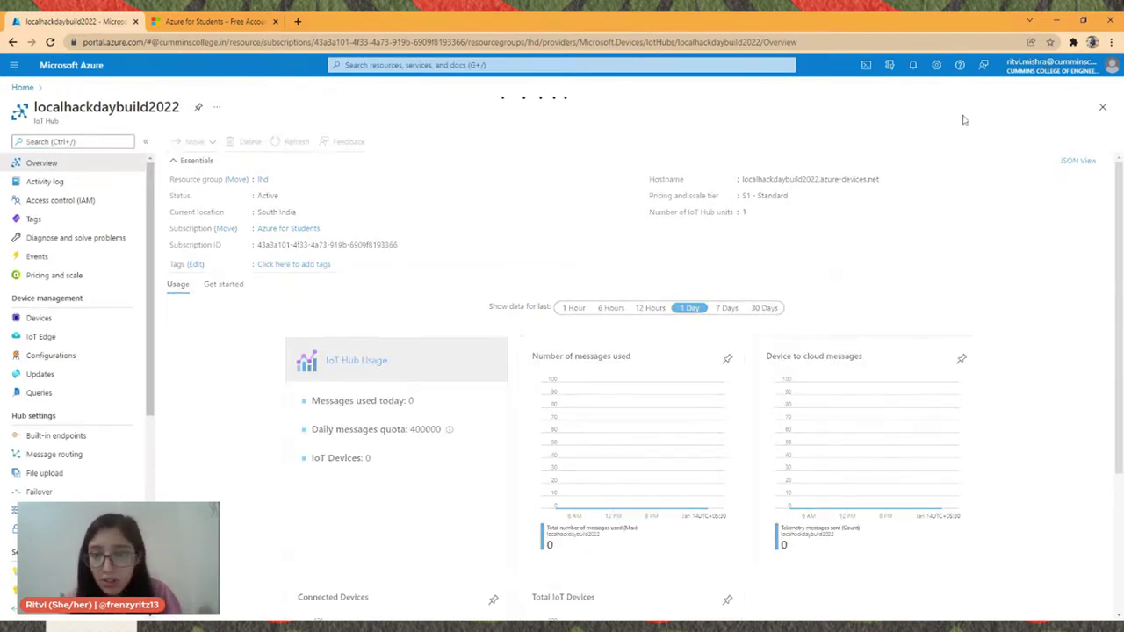
left_click(89, 309)
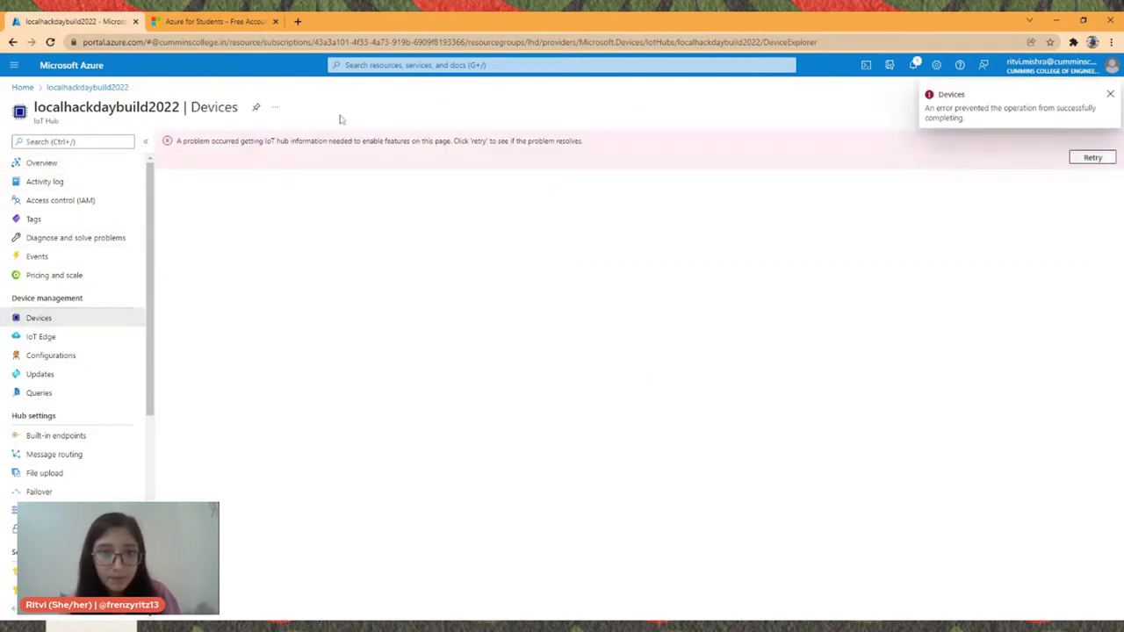
Step: Dismiss the newest Devices error notification and review the remaining portal notifications
left_click(915, 68)
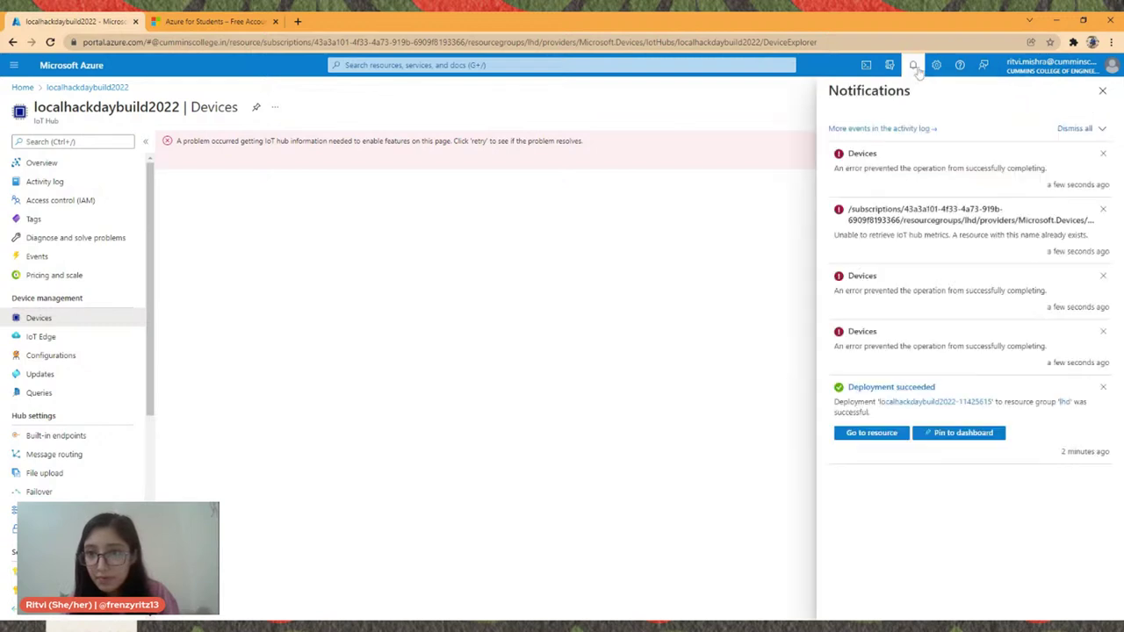
left_click(1102, 153)
left_click(1102, 128)
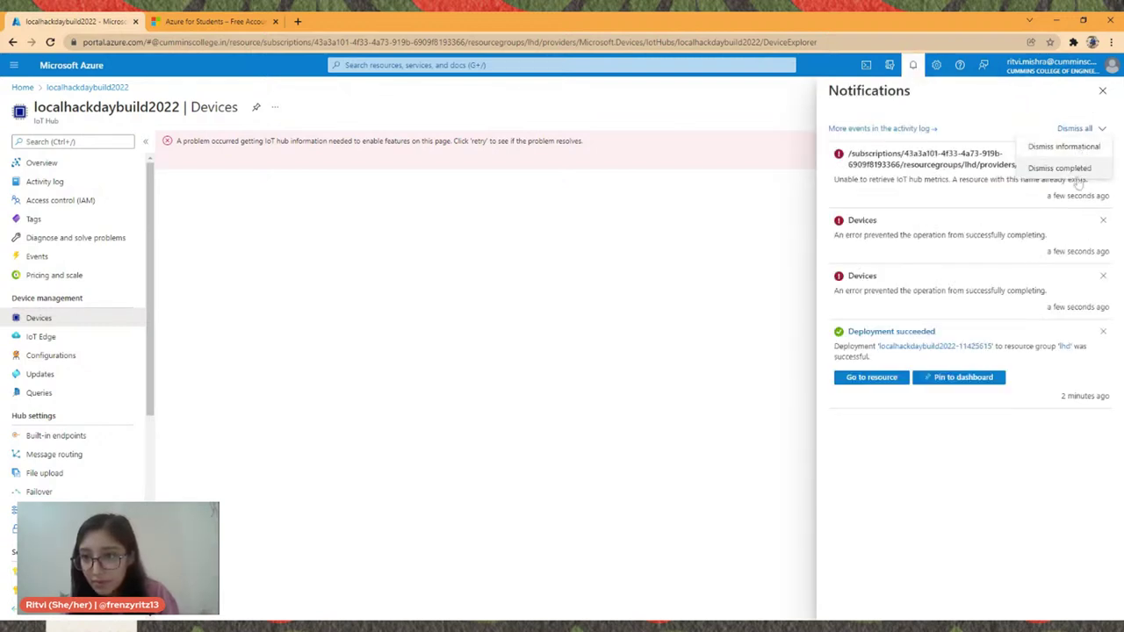
left_click(944, 267)
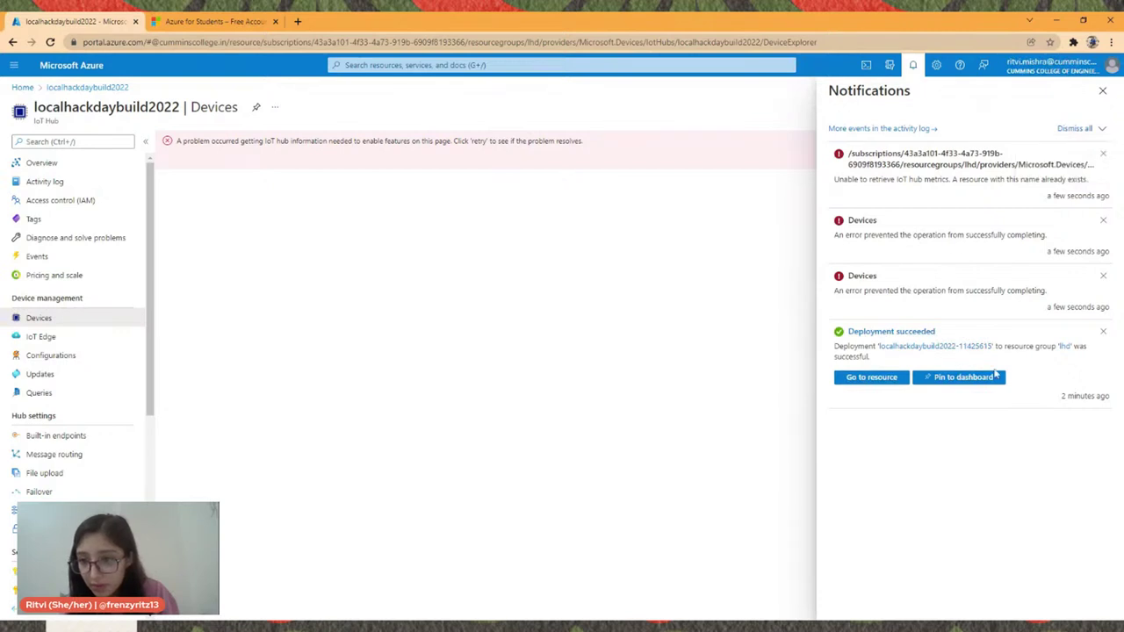
scroll(18, 219, "down", 5)
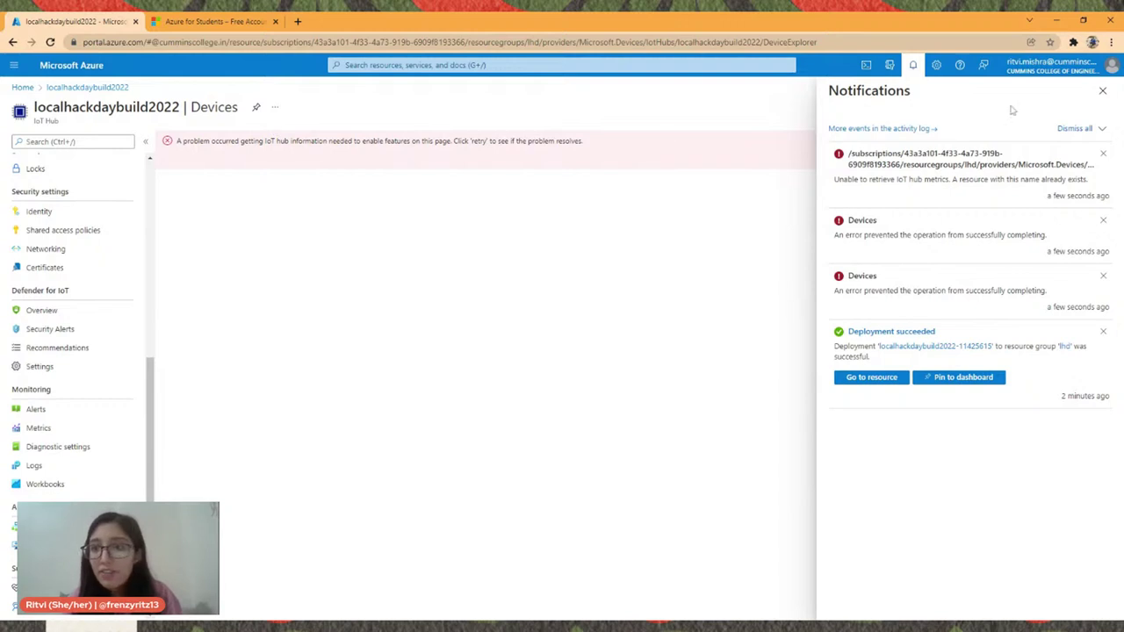
left_click(1102, 90)
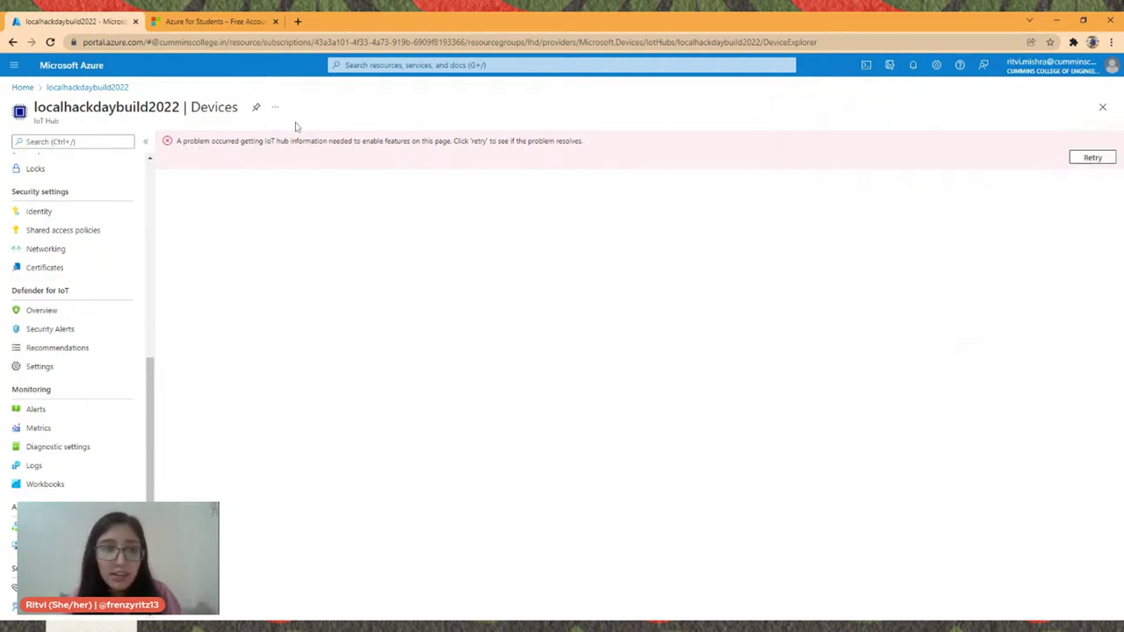
Step: Return to the portal home, open the older existing IoT hub from the recent resources and show its Devices page
left_click(22, 87)
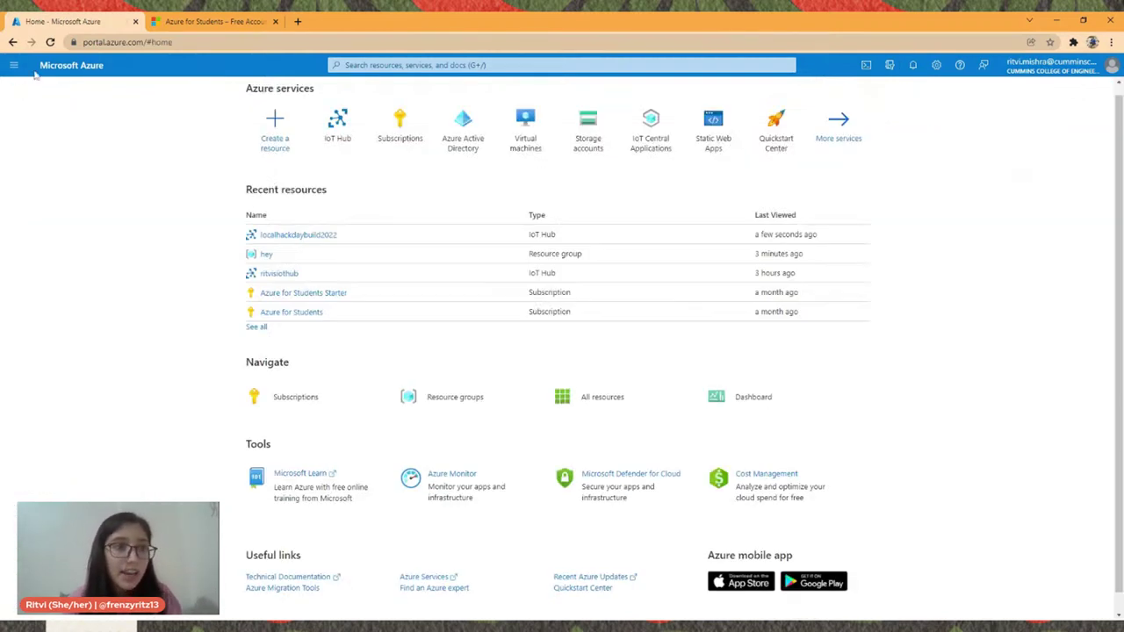
mouse_move(534, 150)
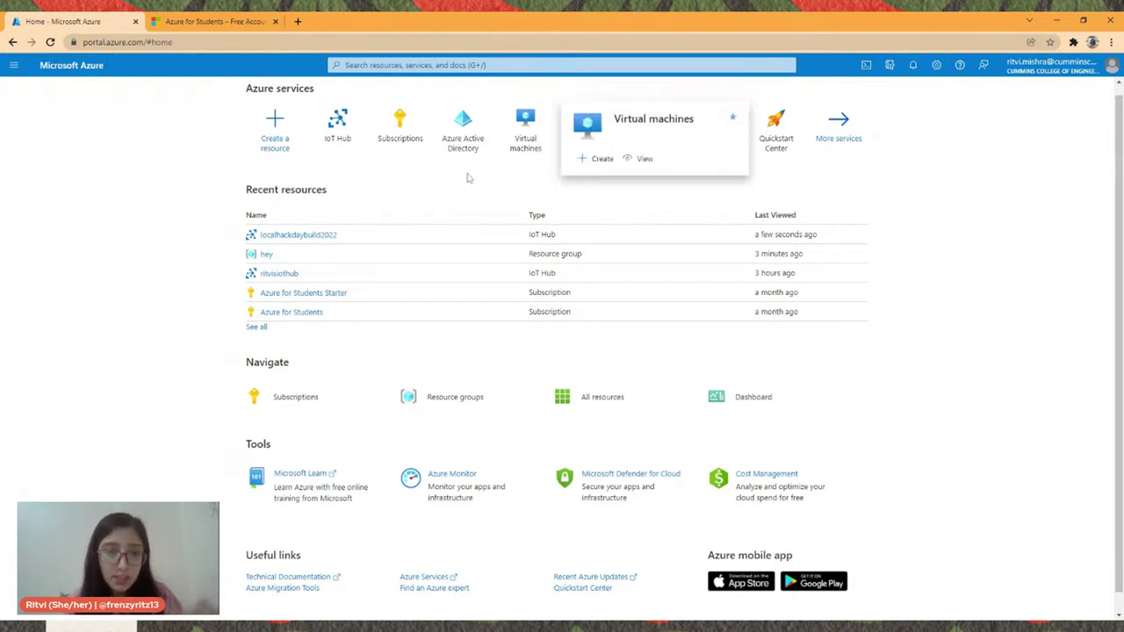
left_click(279, 274)
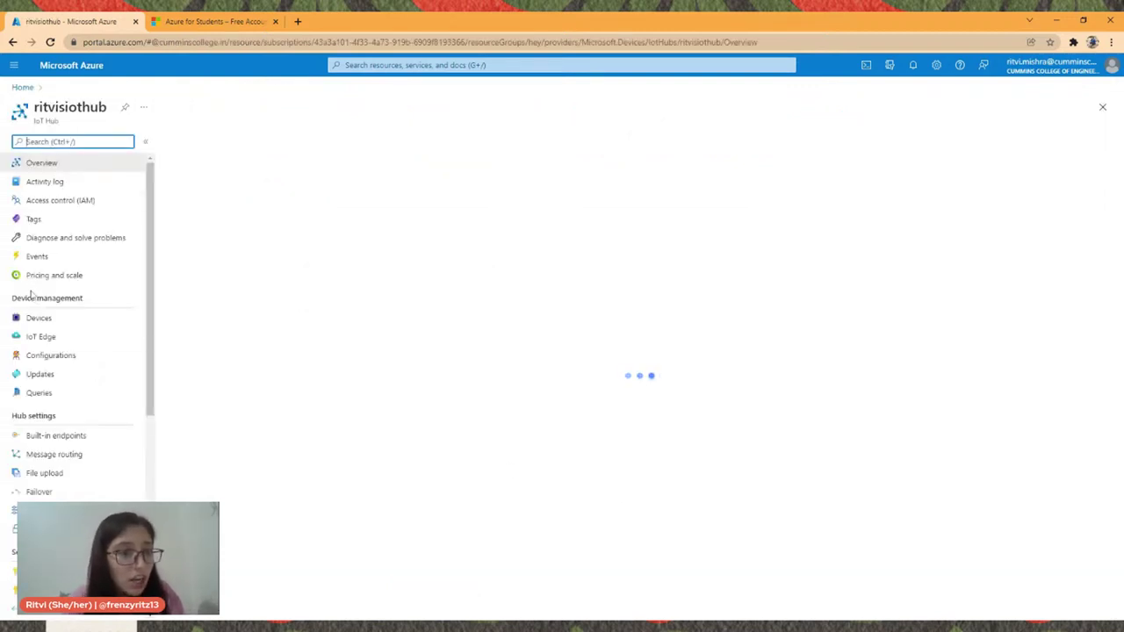
left_click(44, 318)
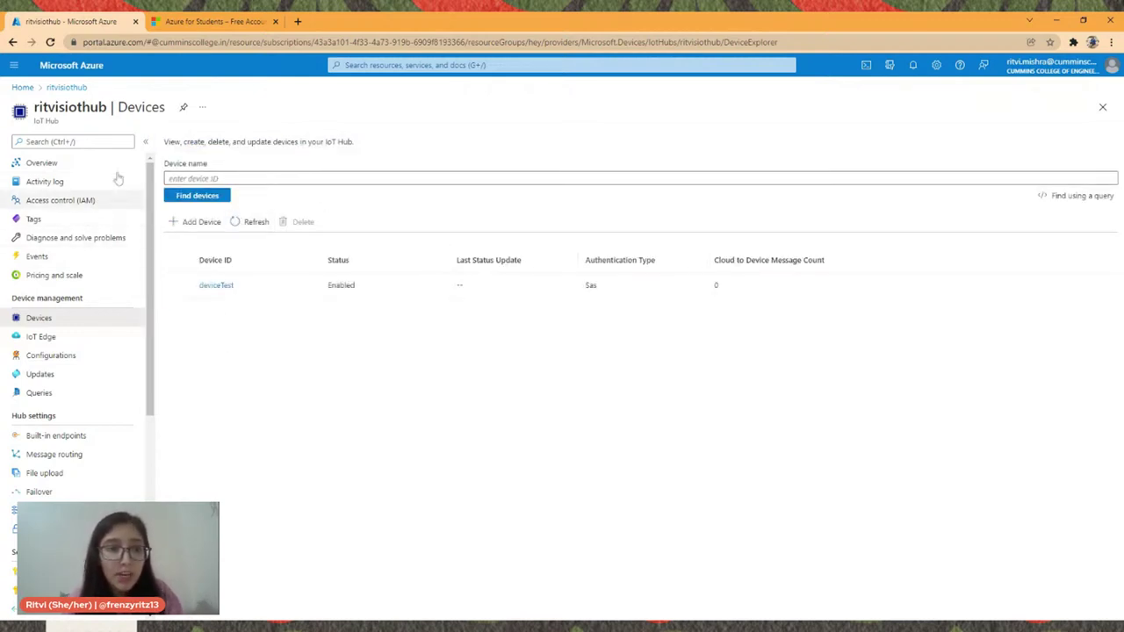
Step: Add a device with ID simulationDevice1 to this hub, keeping symmetric key authentication, auto-generated keys and the hub connection enabled
left_click(198, 221)
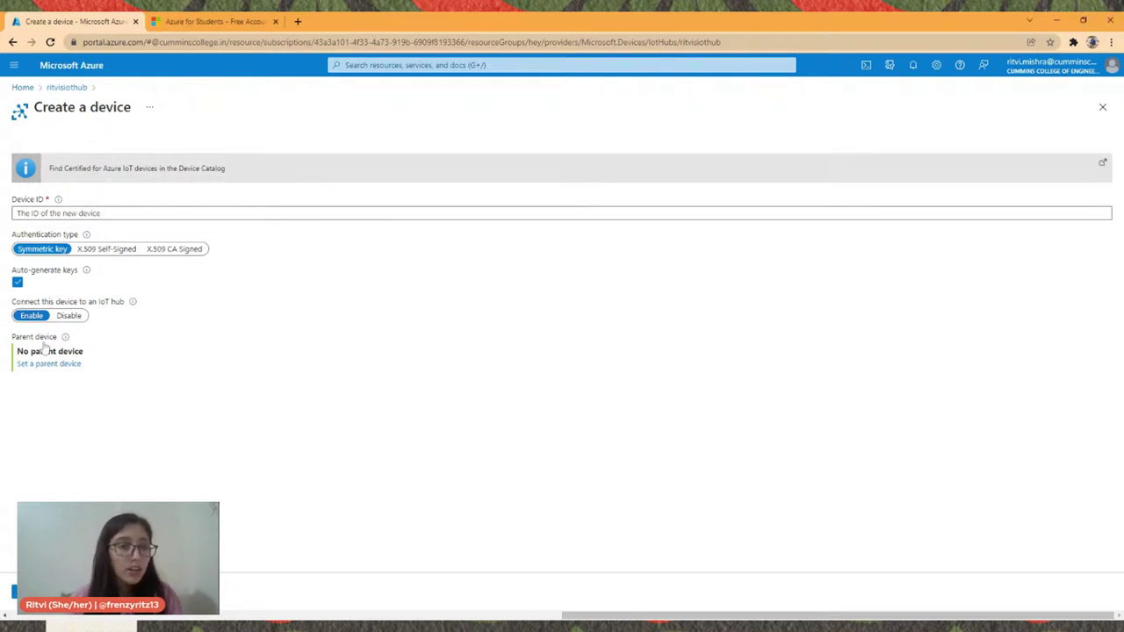
left_click(114, 213)
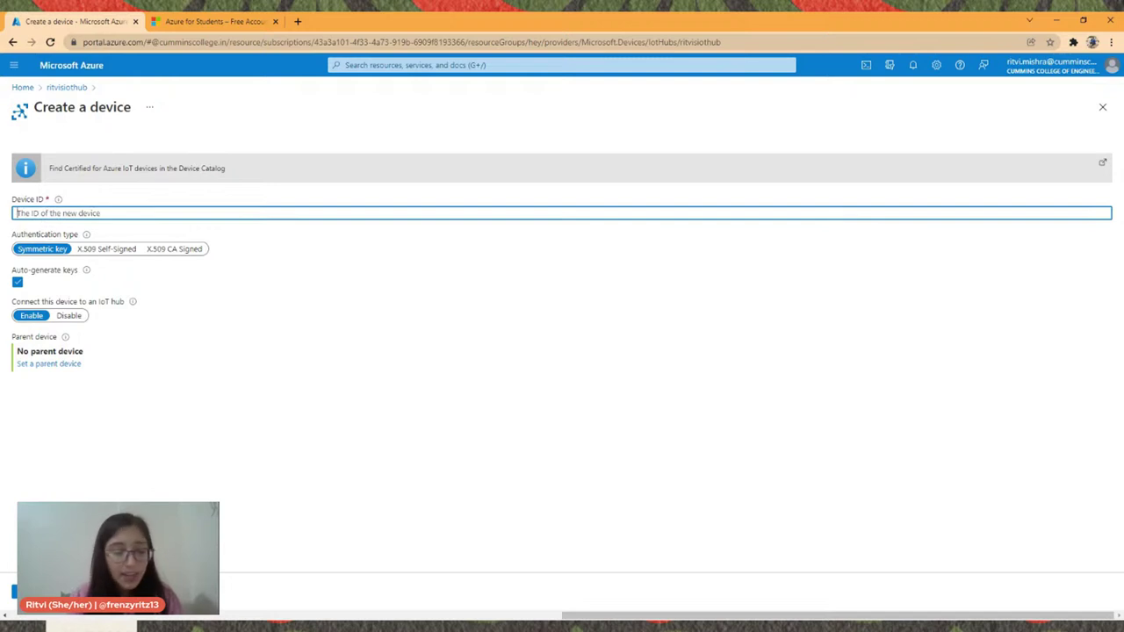
type("simulationDevice1")
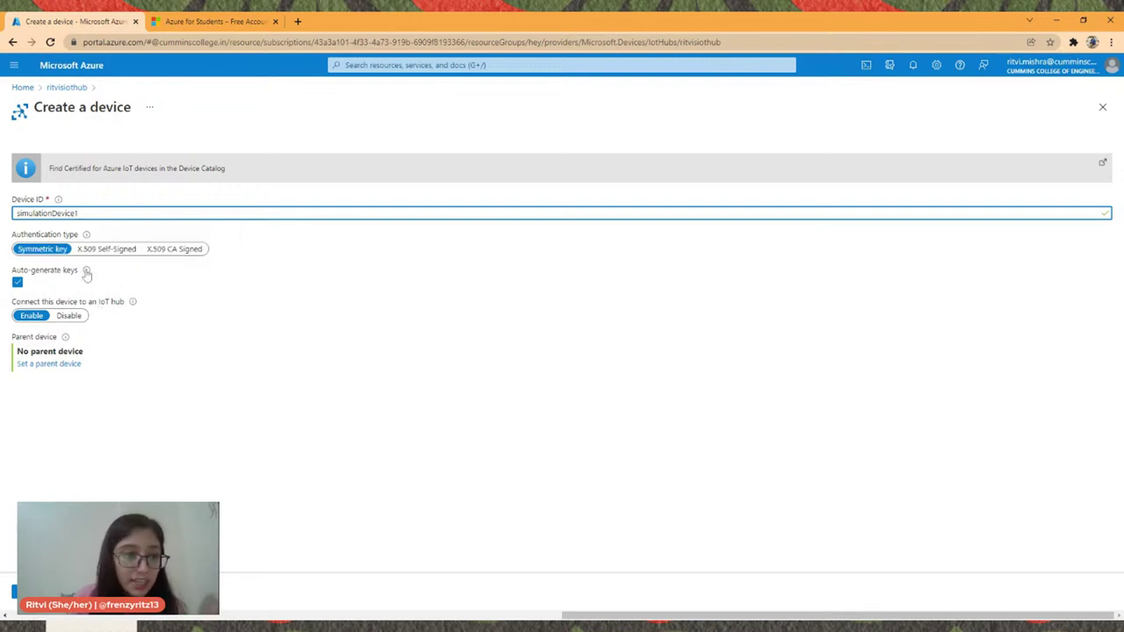
mouse_move(87, 274)
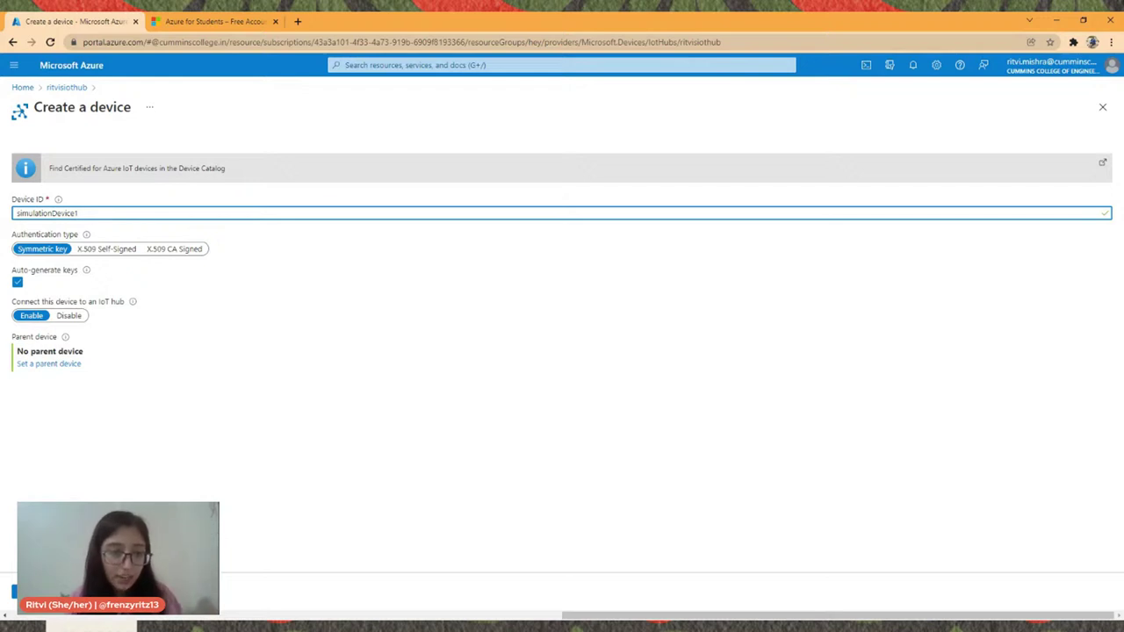
left_click(14, 591)
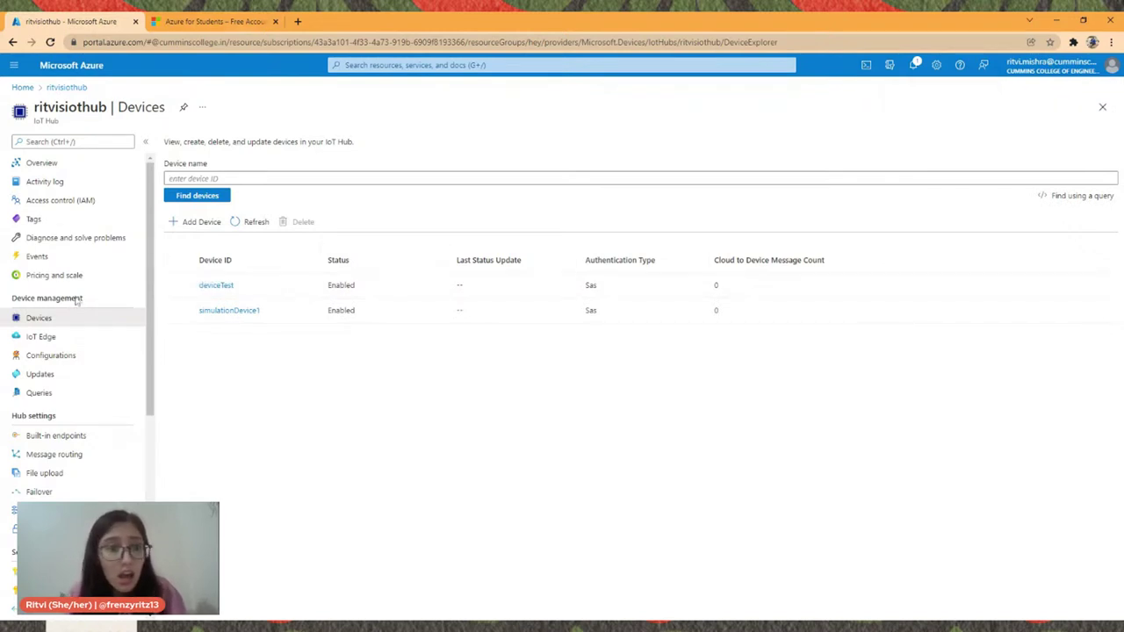
Step: Examine simulationDevice1's details, its cloud-to-device message form and its key management options
left_click(228, 310)
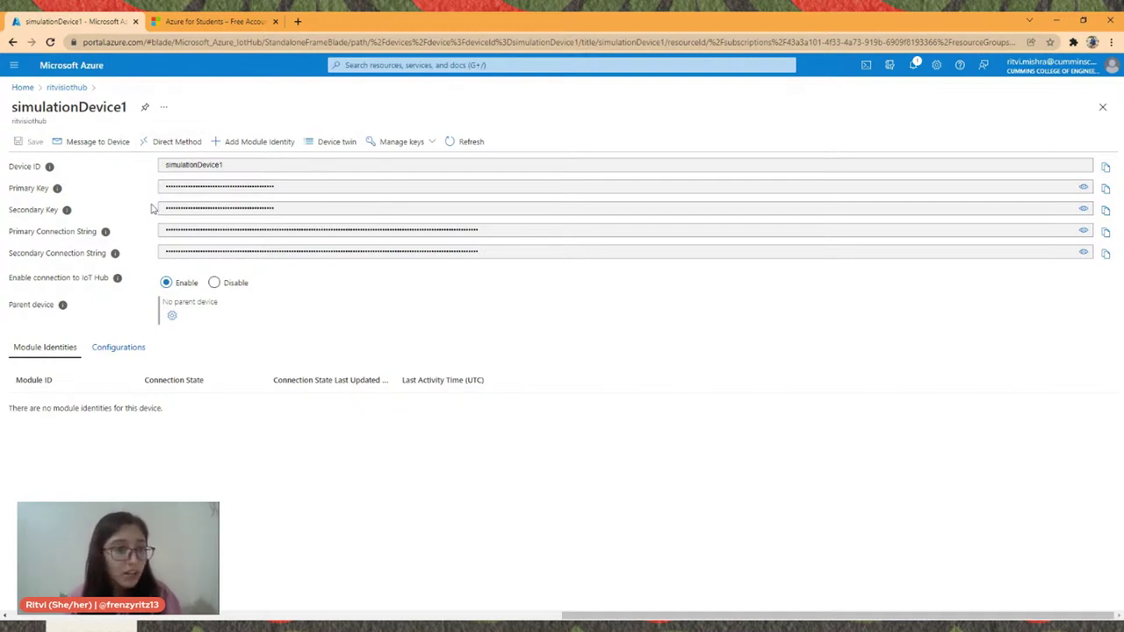
left_click(85, 142)
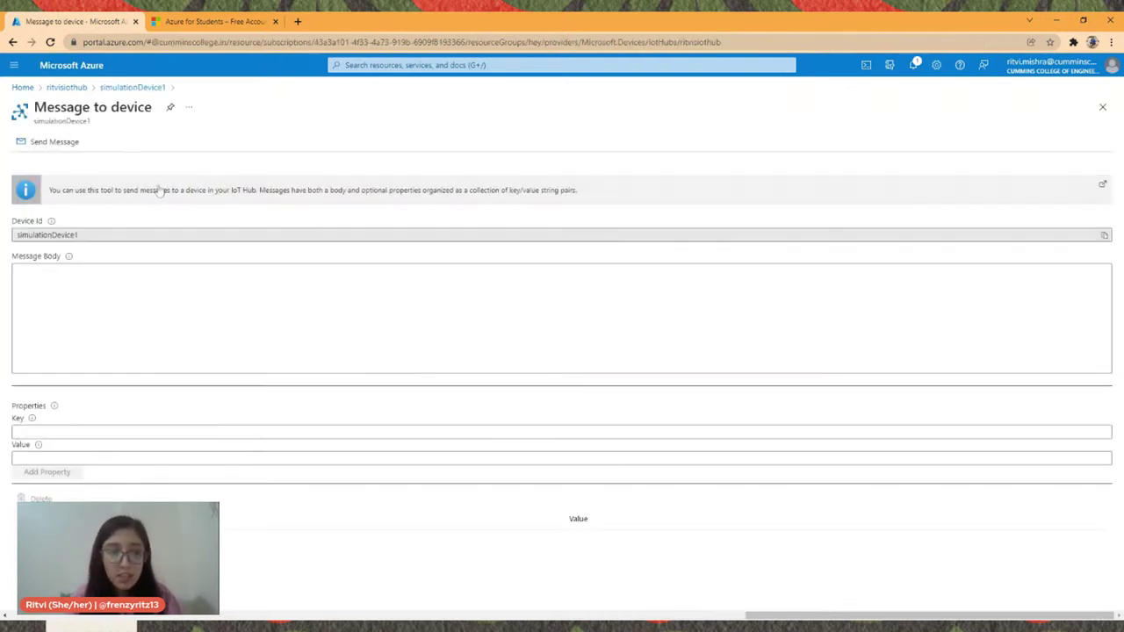
left_click(57, 275)
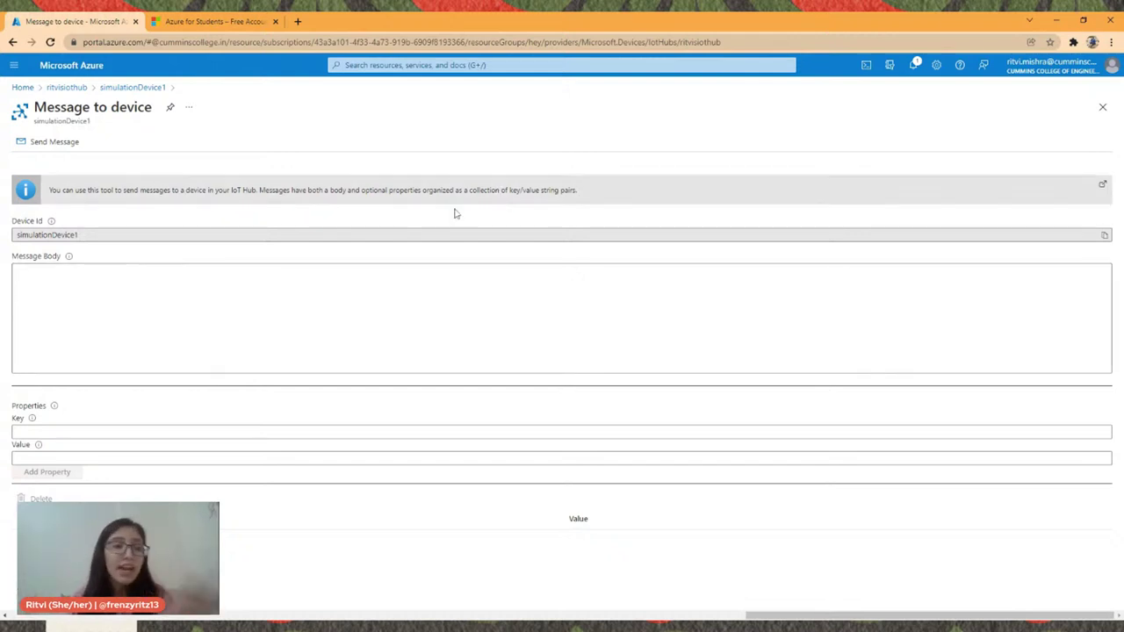
left_click(1102, 107)
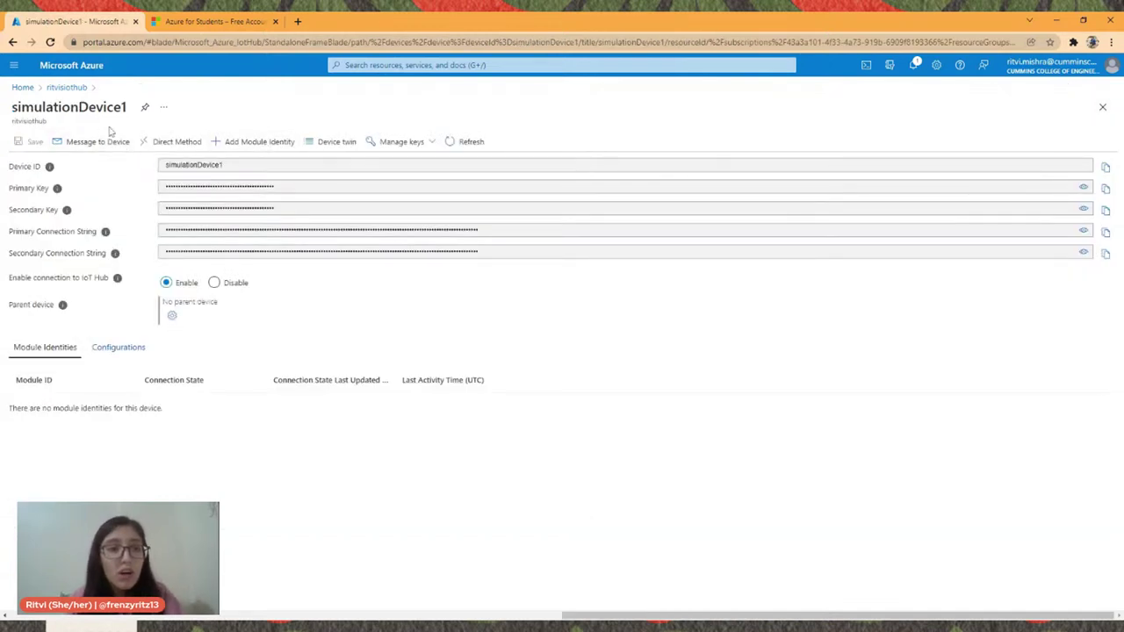
left_click(425, 144)
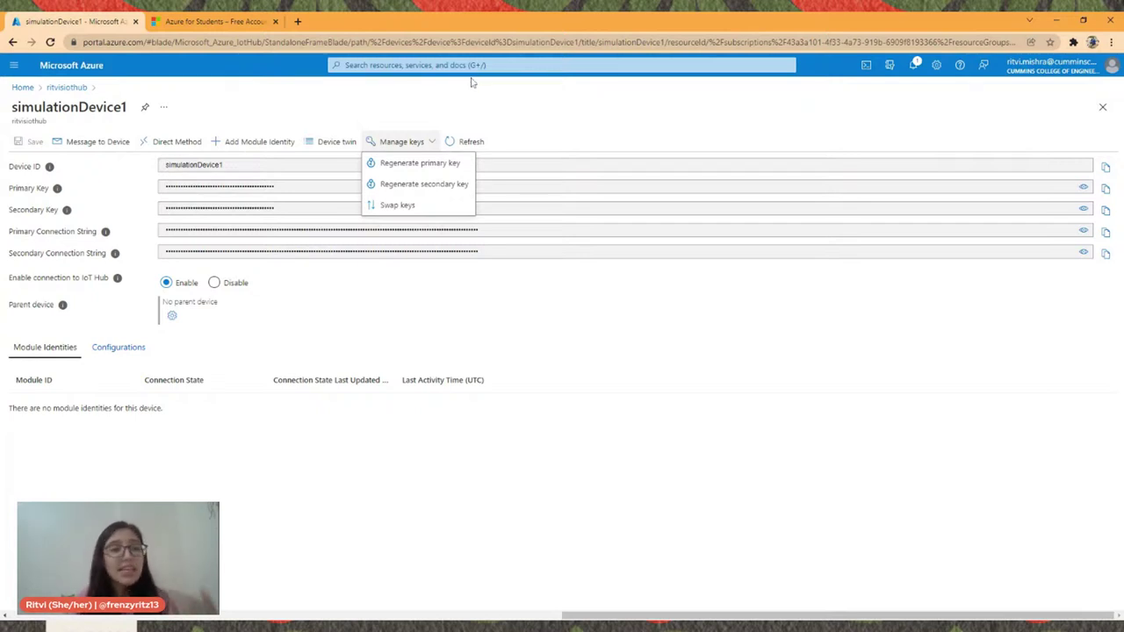
left_click(656, 376)
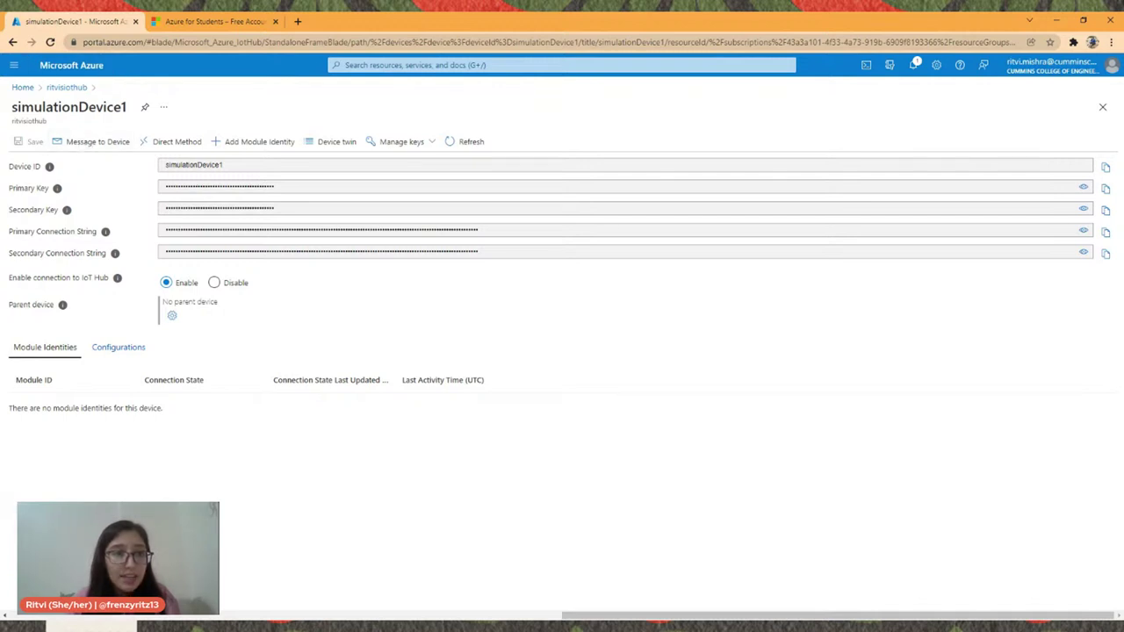
Step: Return to the portal home, open the localhackdaybuild2022 hub's Devices page and check the notifications
left_click(24, 89)
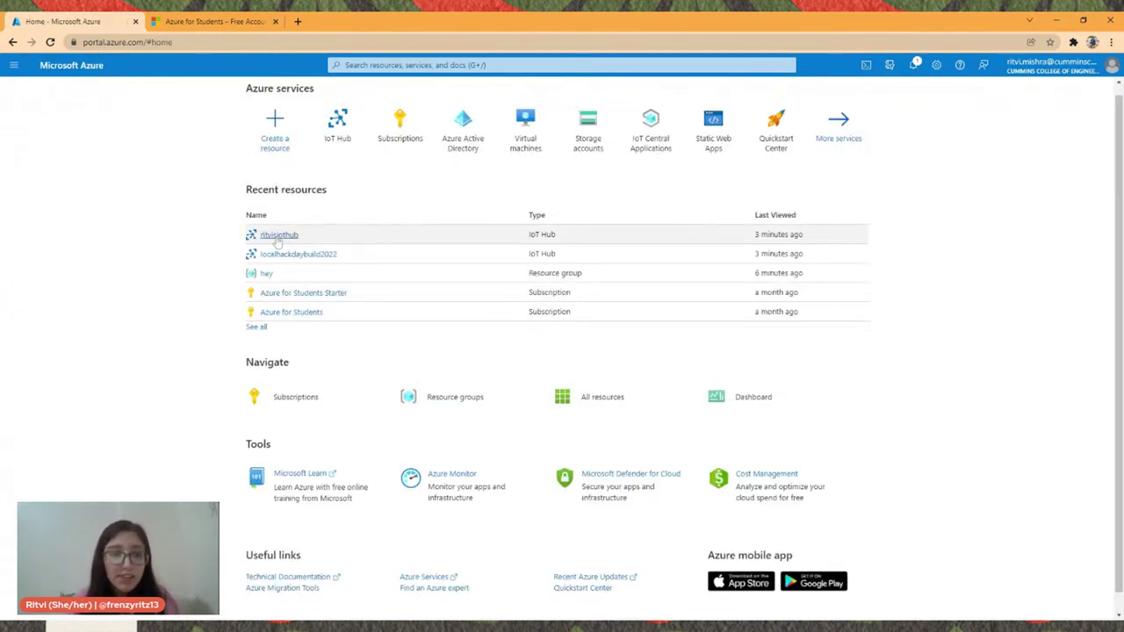
left_click(279, 254)
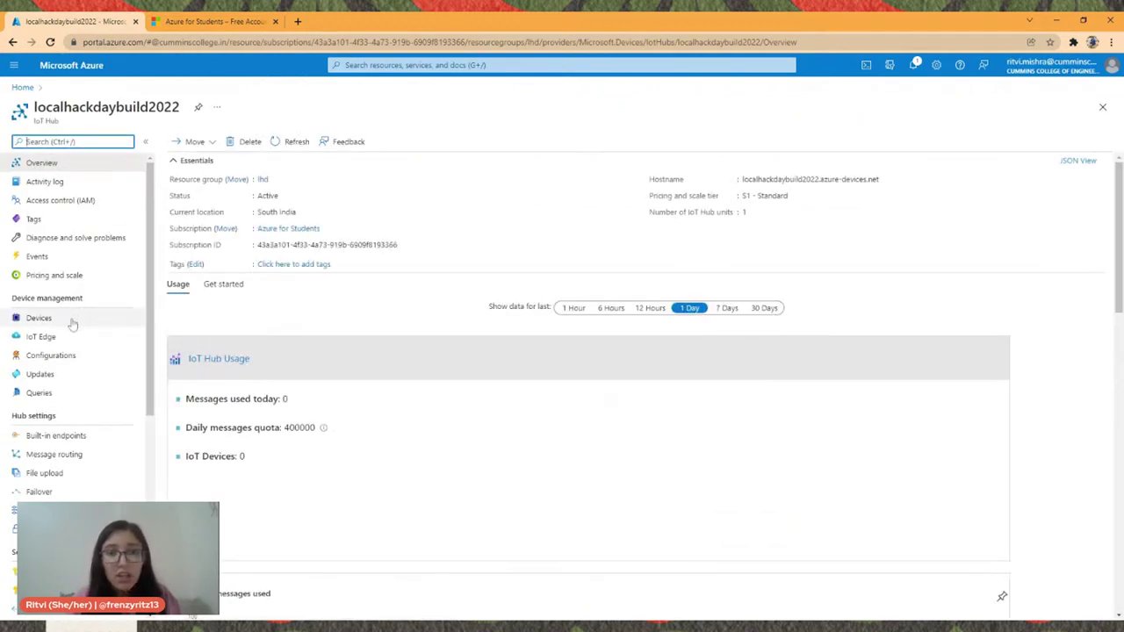
left_click(73, 323)
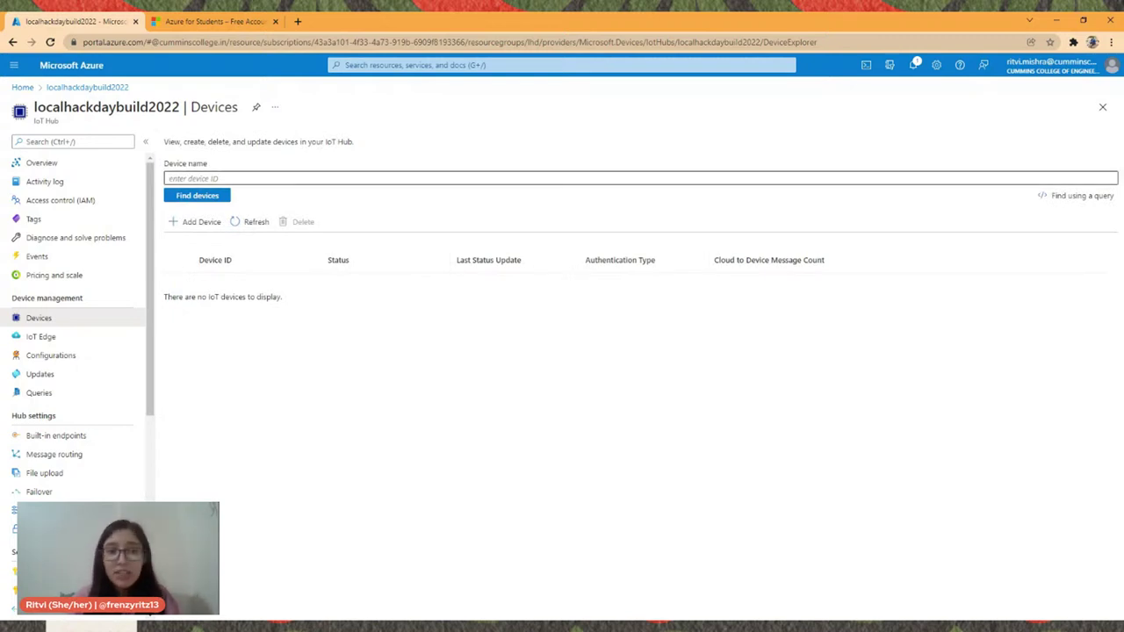
left_click(913, 65)
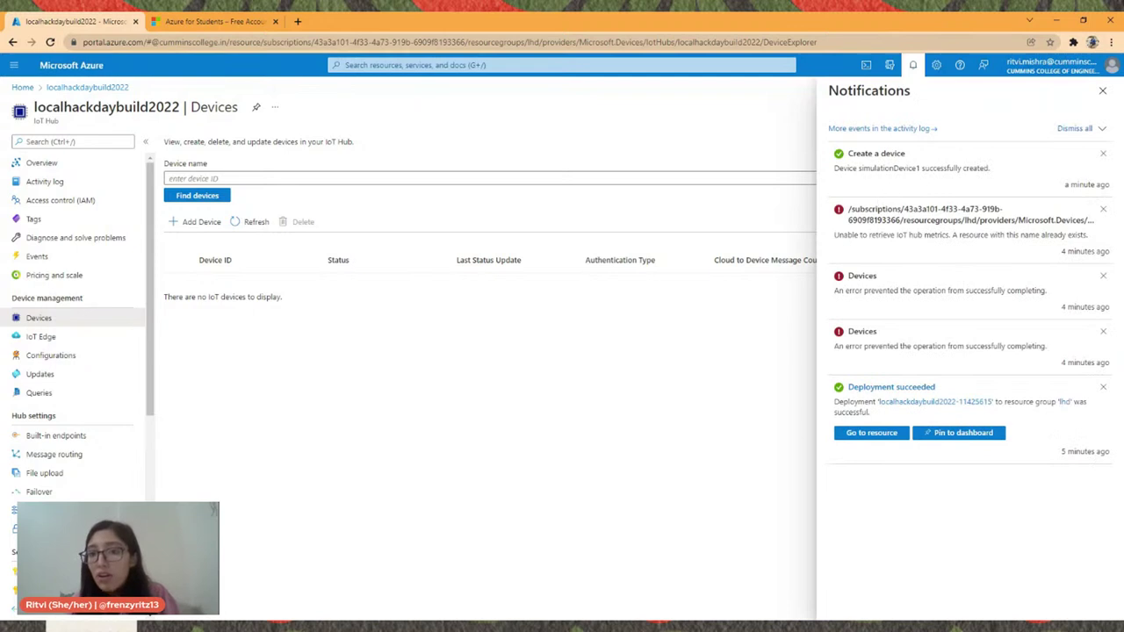
left_click(1103, 91)
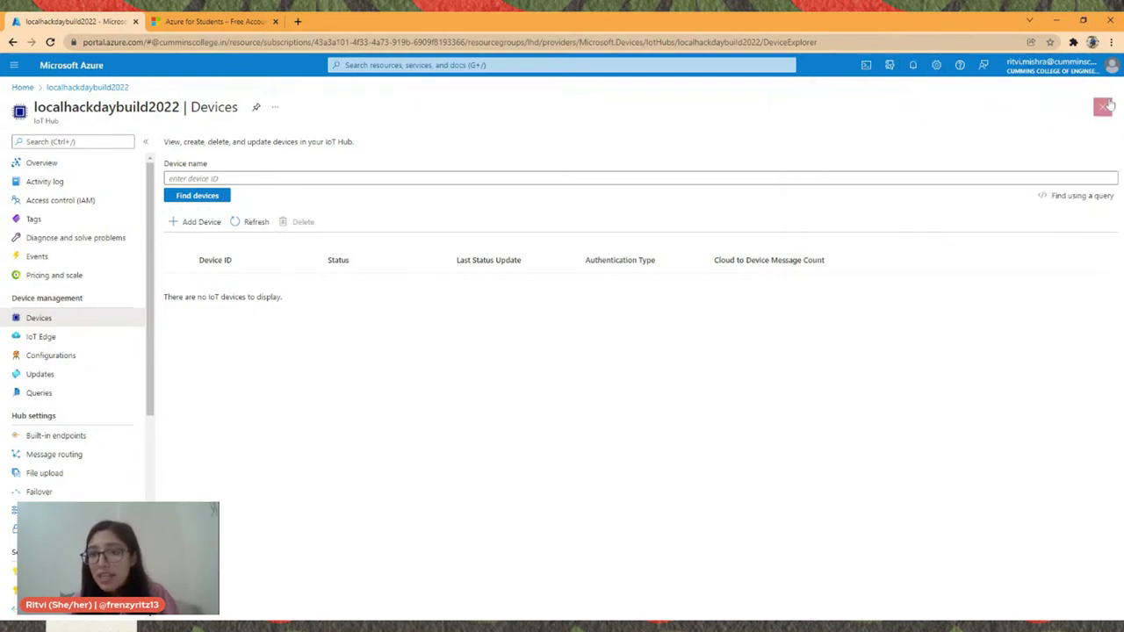
Step: Add a device with ID simulationDevice2 to localhackdaybuild2022, keeping symmetric key authentication, auto-generated keys and the hub connection enabled
left_click(190, 222)
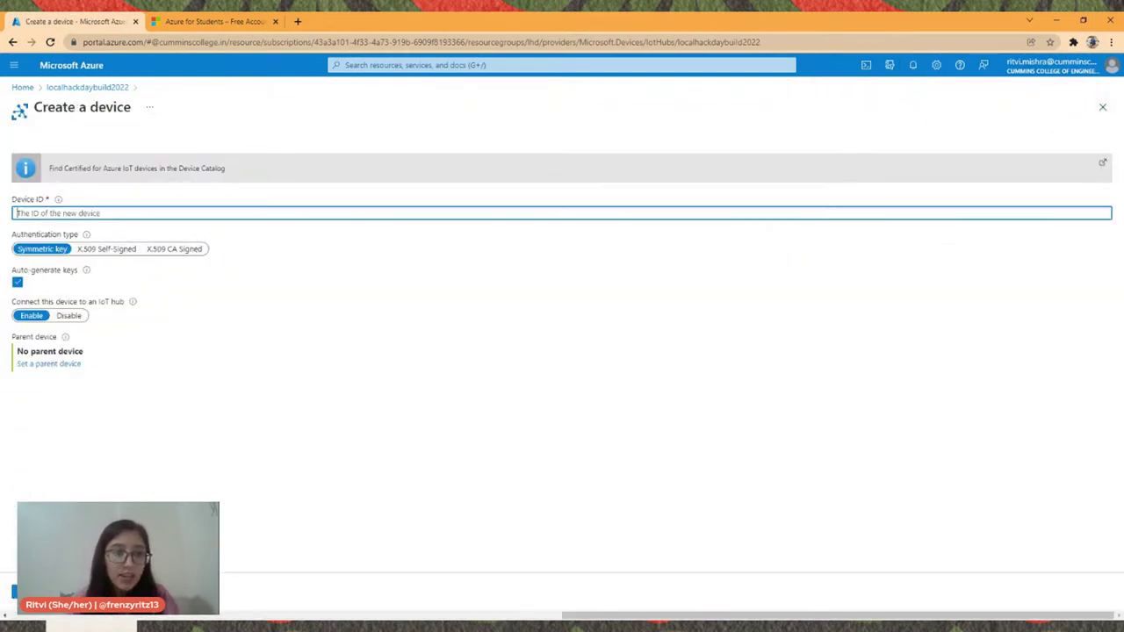
type("test")
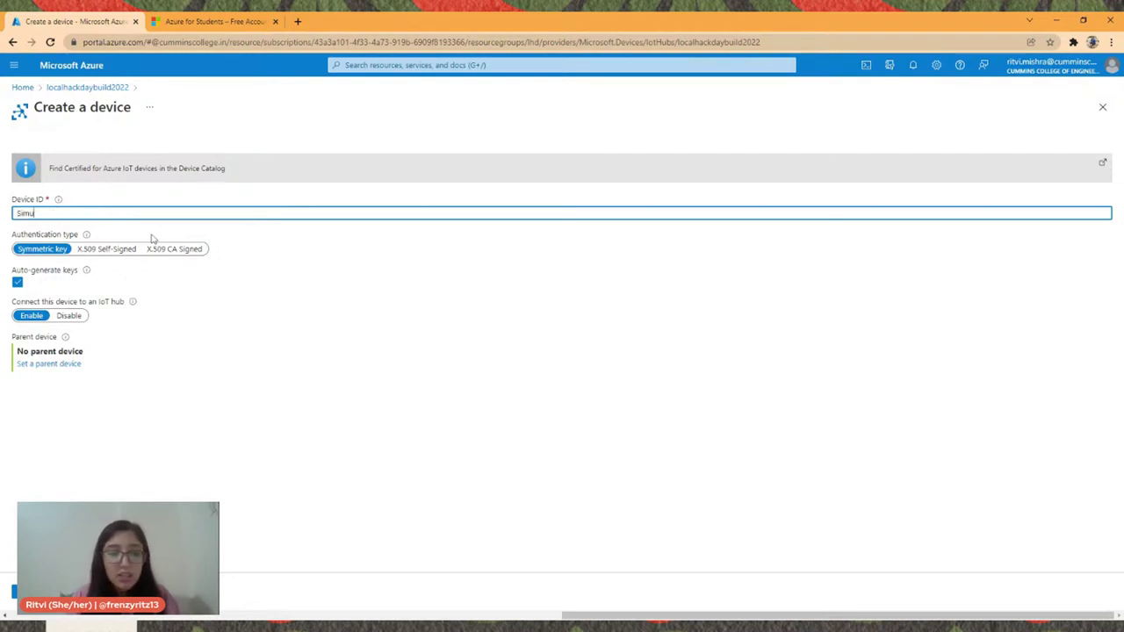
key("BackSpace")
key("BackSpace")
key("BackSpace")
key("BackSpace")
type("simu")
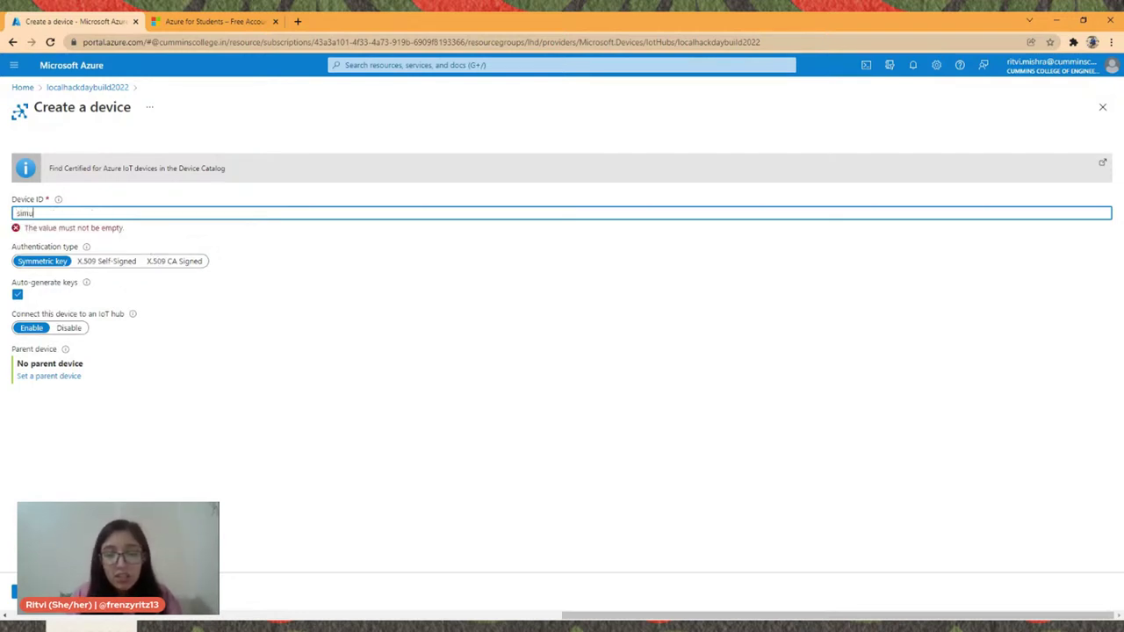
type("lationDevice")
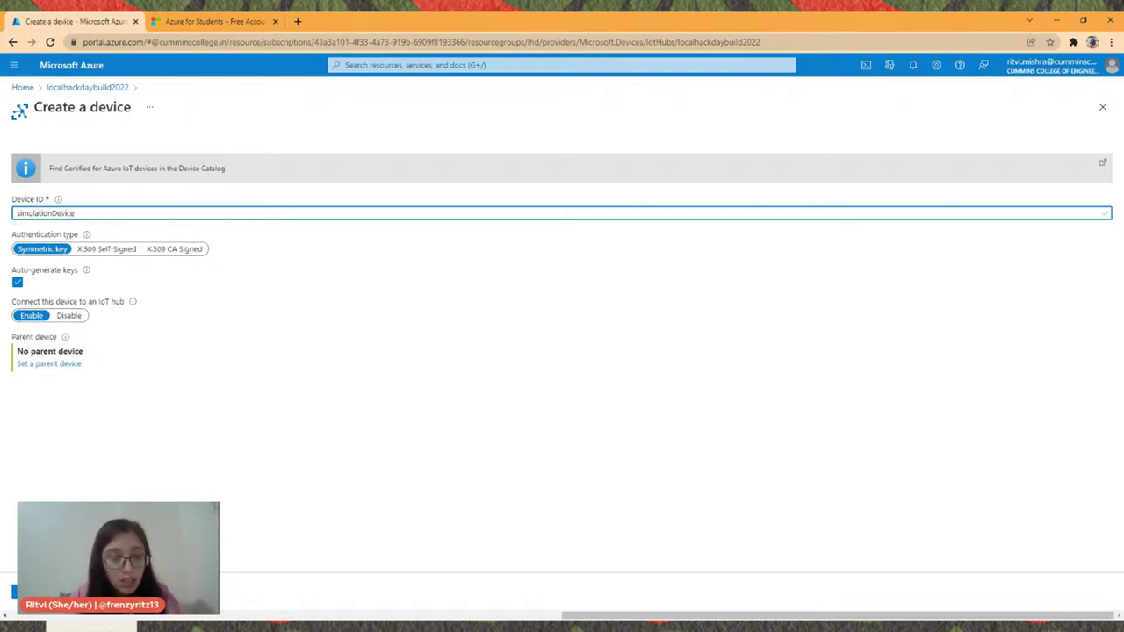
type("2")
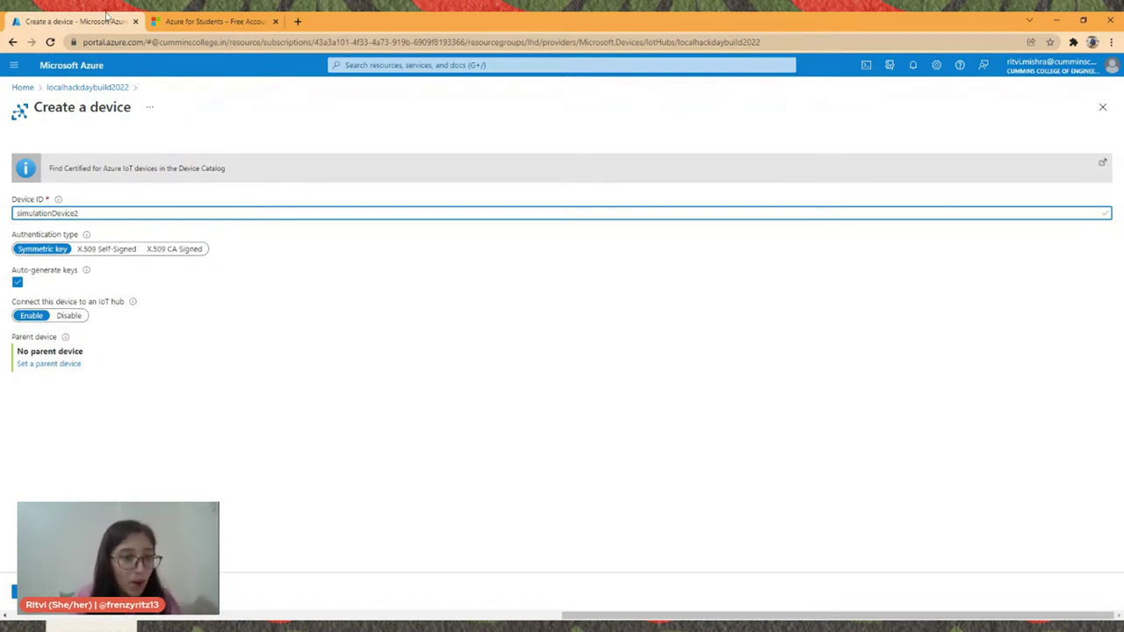
left_click(31, 591)
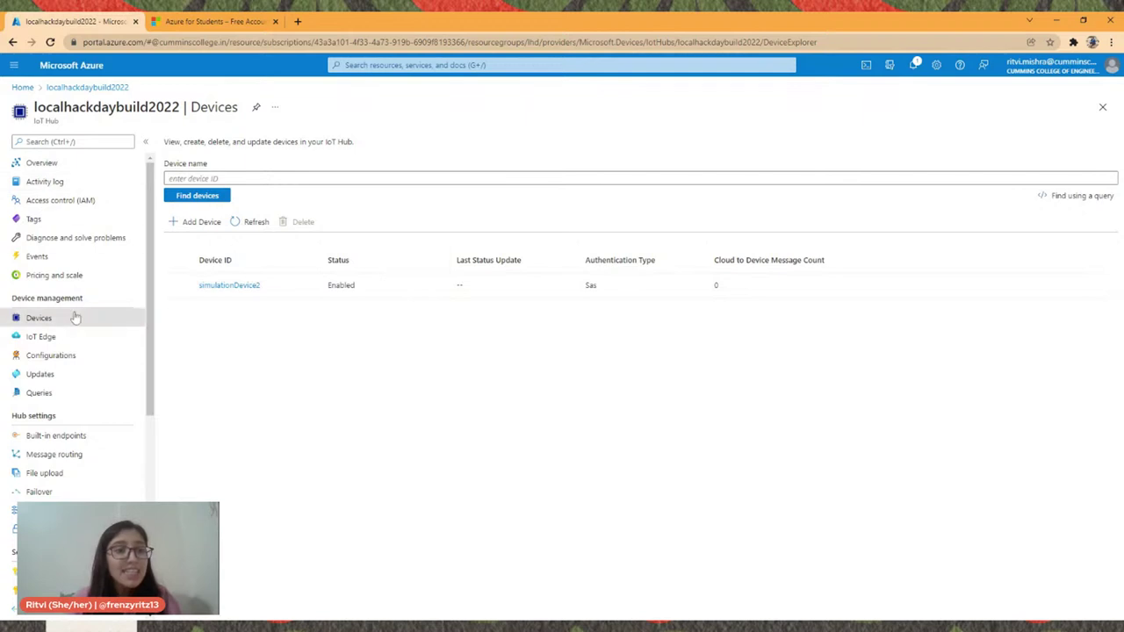
Step: Open the shared access policies in the localhackdaybuild2022 hub's security settings
scroll(88, 270, "down", 3)
scroll(85, 268, "up", 3)
scroll(85, 368, "down", 4)
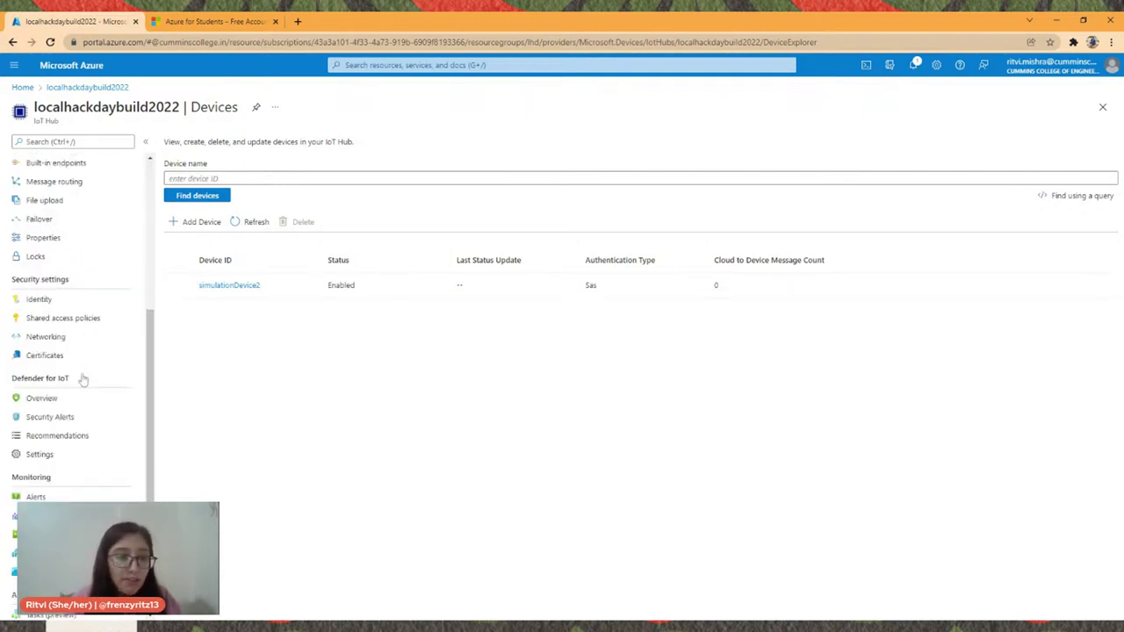
left_click(74, 325)
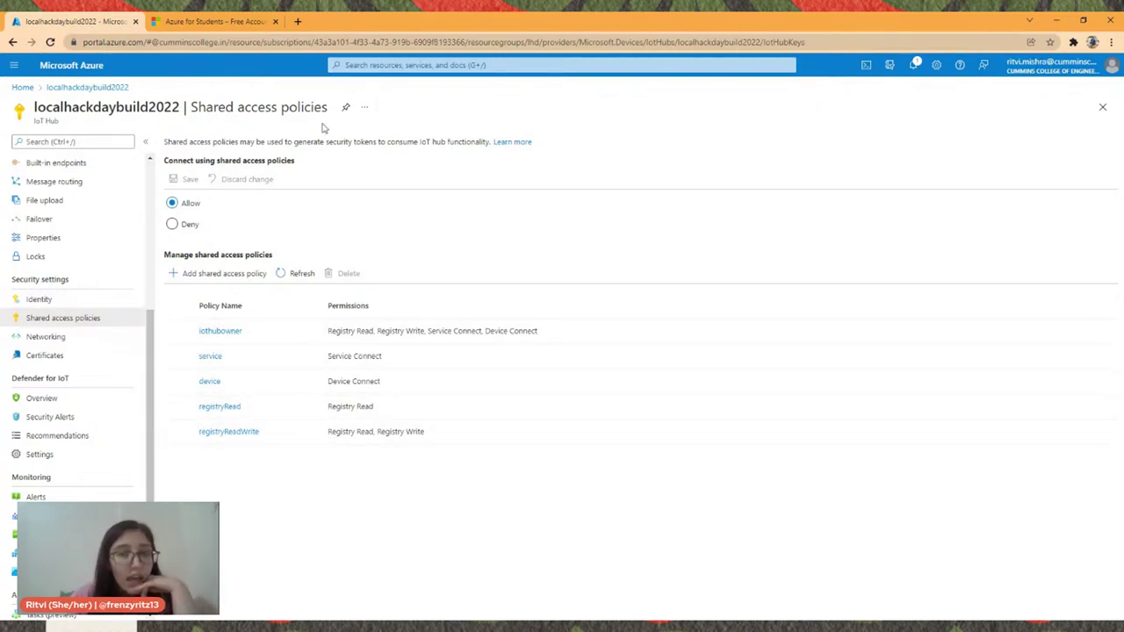
Step: Minimize the browser and switch to Anaconda Navigator's environments
left_click(1061, 16)
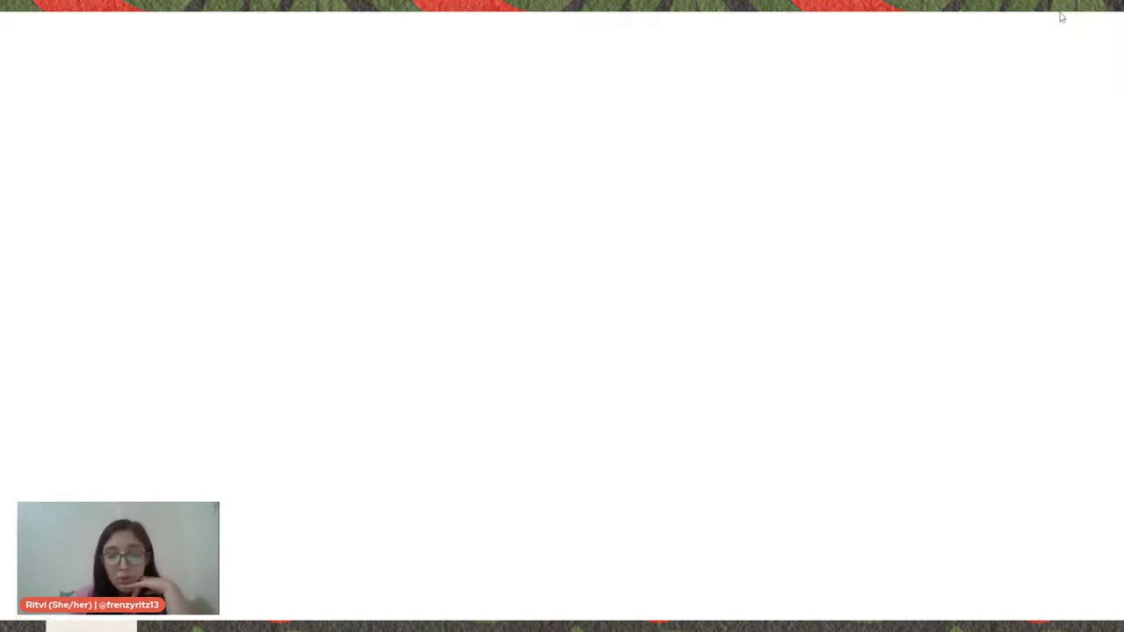
key("alt+Tab")
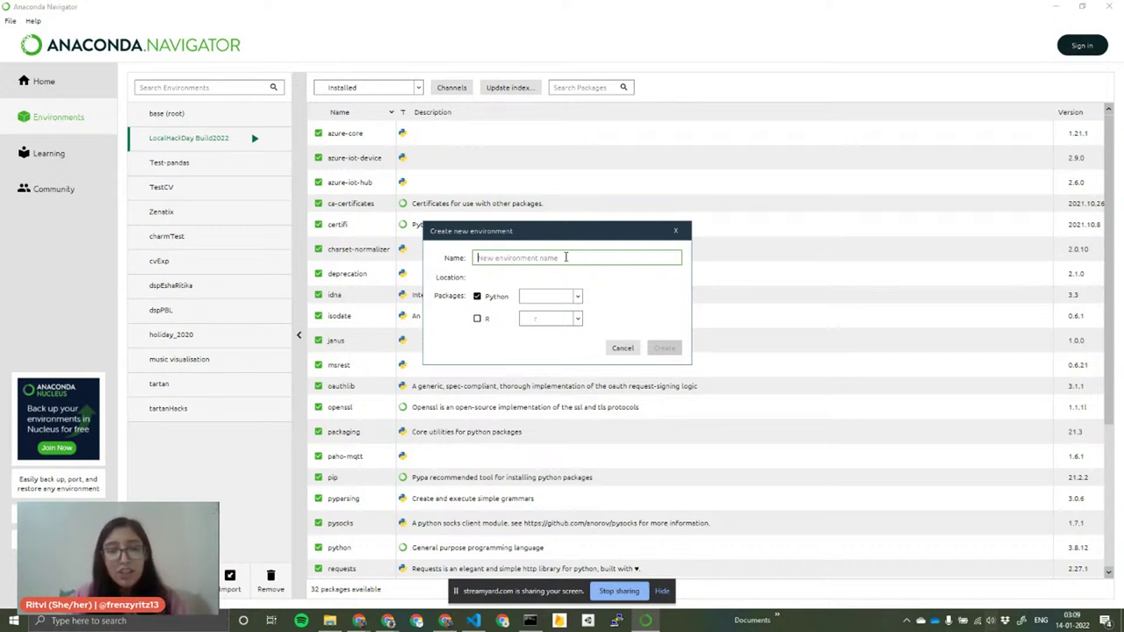
Step: Create a new environment named lhd with Python 3.8
type("lhd")
left_click(577, 298)
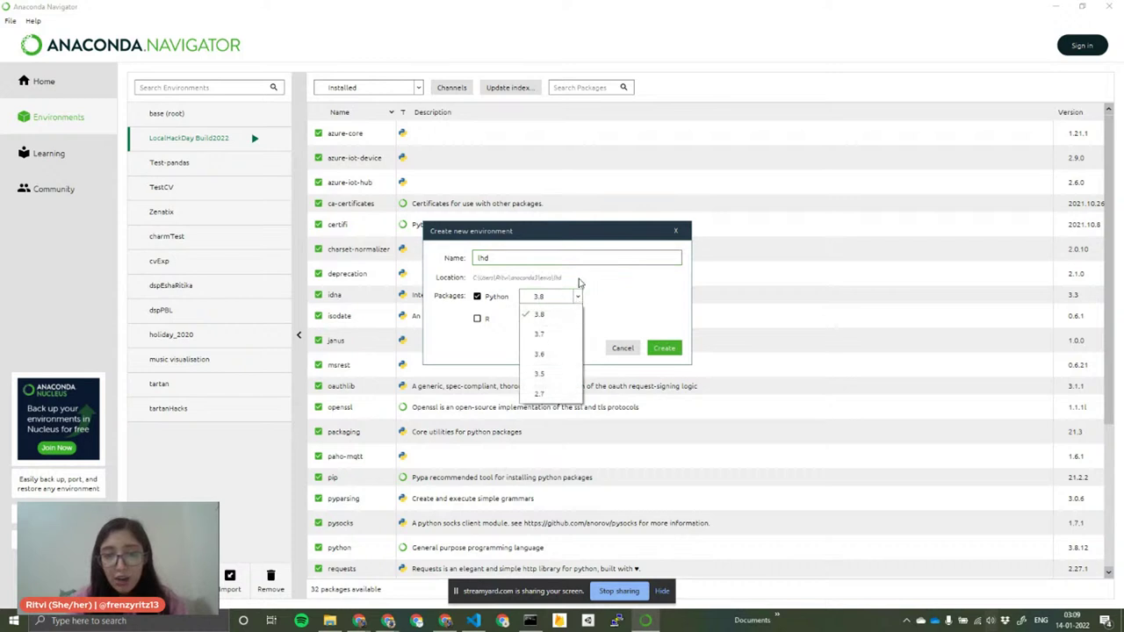
left_click(557, 318)
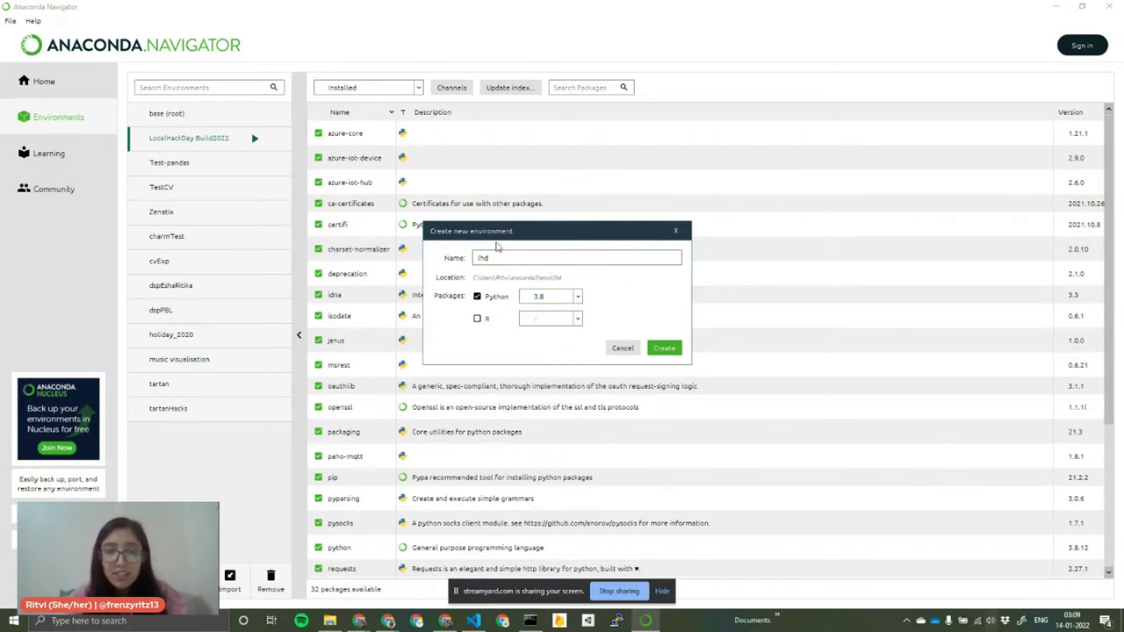
left_click(664, 348)
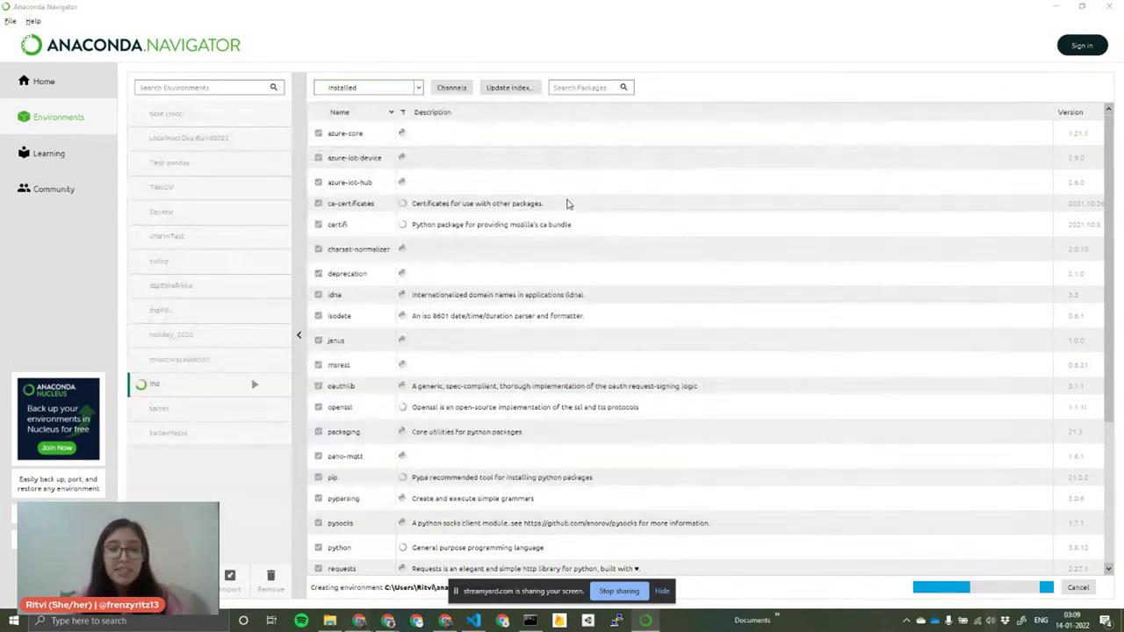
key("alt+Tab")
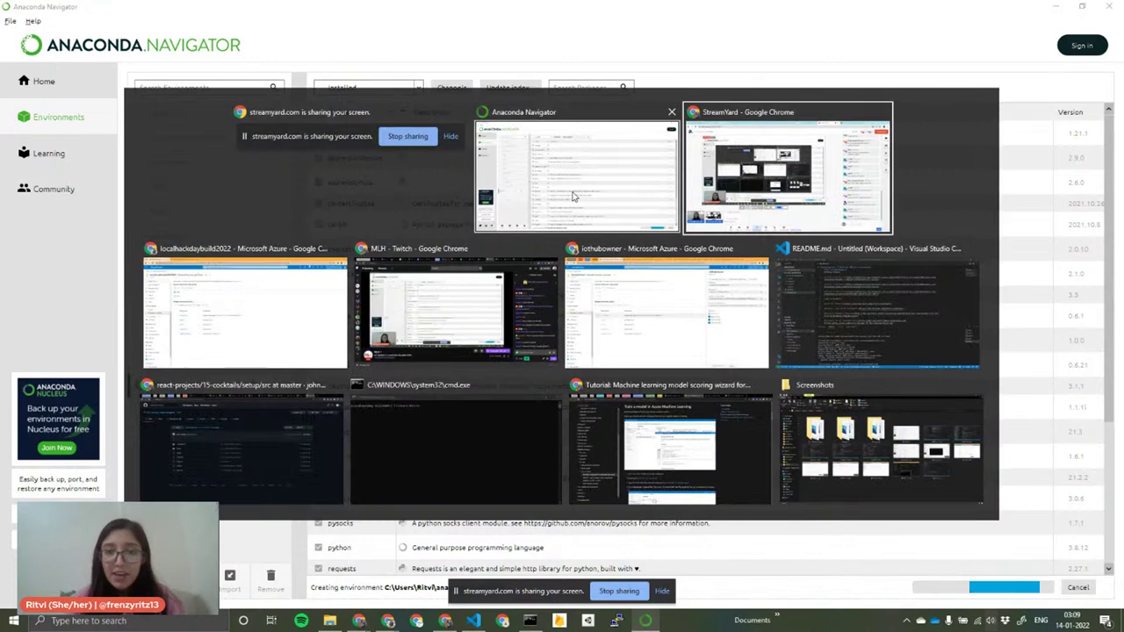
left_click(521, 143)
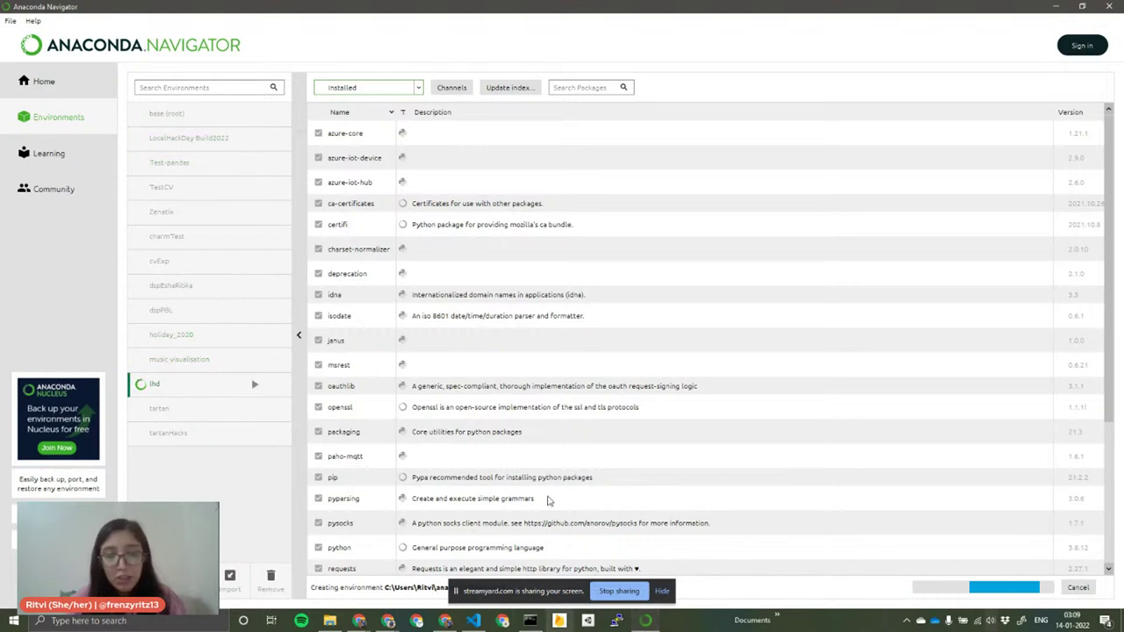
Step: Switch to Visual Studio Code, search the extensions for python and open Microsoft's Python extension page
left_click(473, 620)
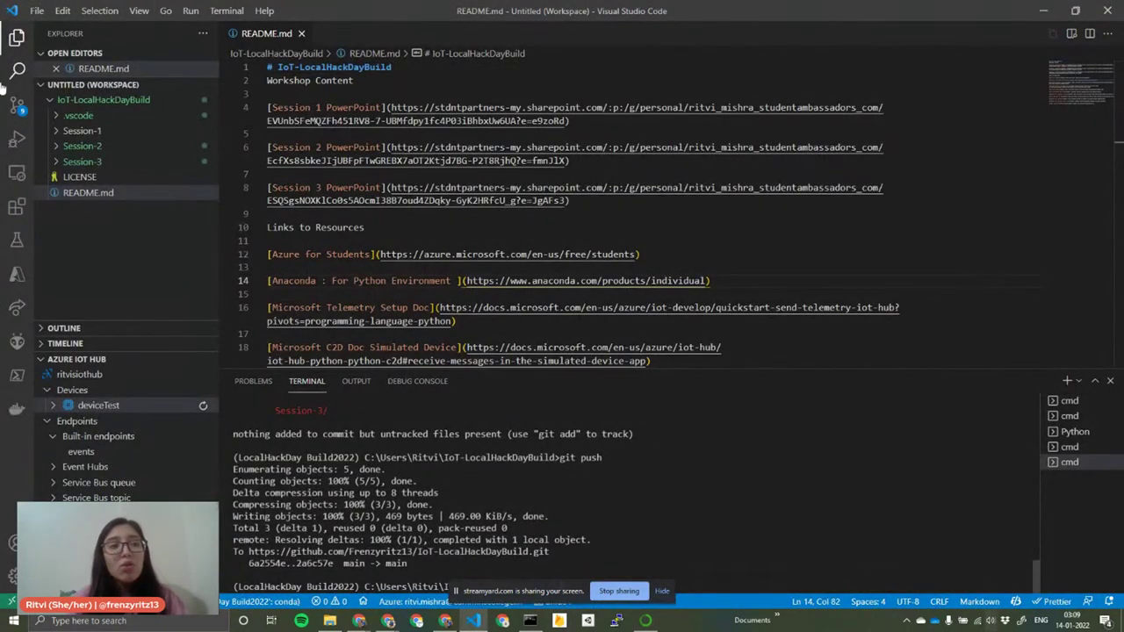
left_click(19, 208)
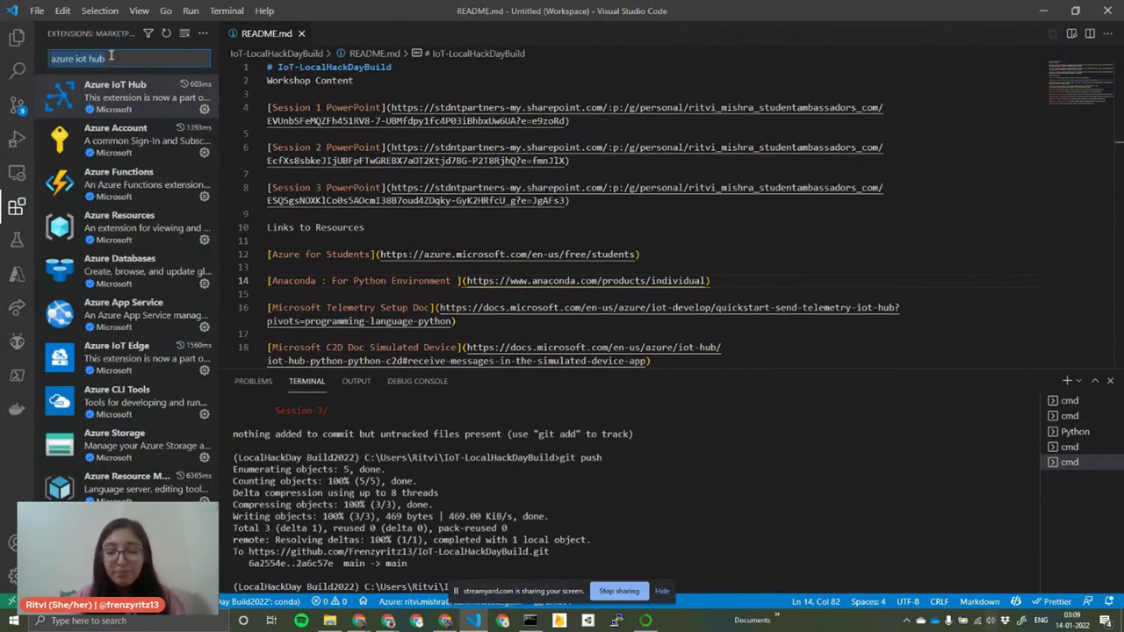
type("python")
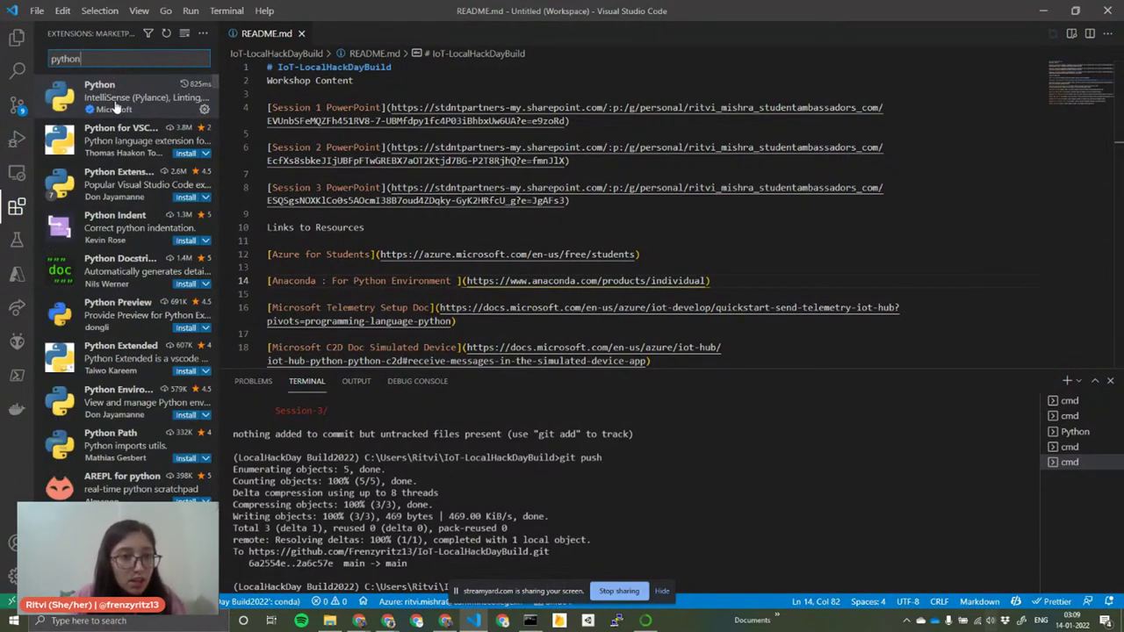
left_click(115, 105)
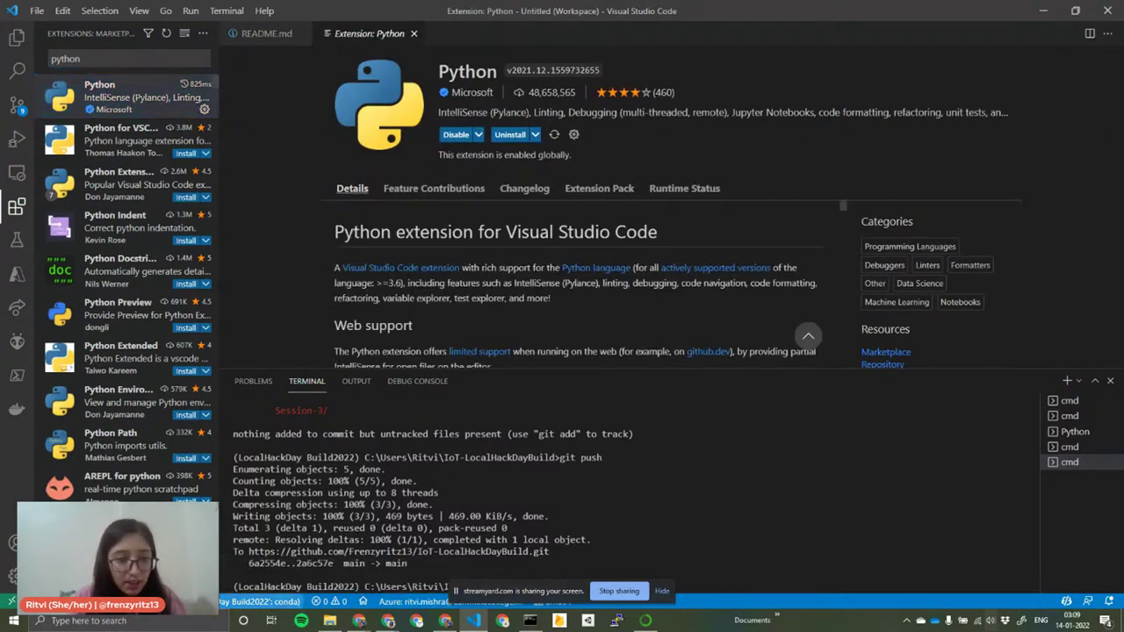
Step: Set the IoT-LocalHackDayBuild folder's interpreter to Python 3.8.12 64-bit ('LocalHackDay Build2022': conda)
left_click(264, 603)
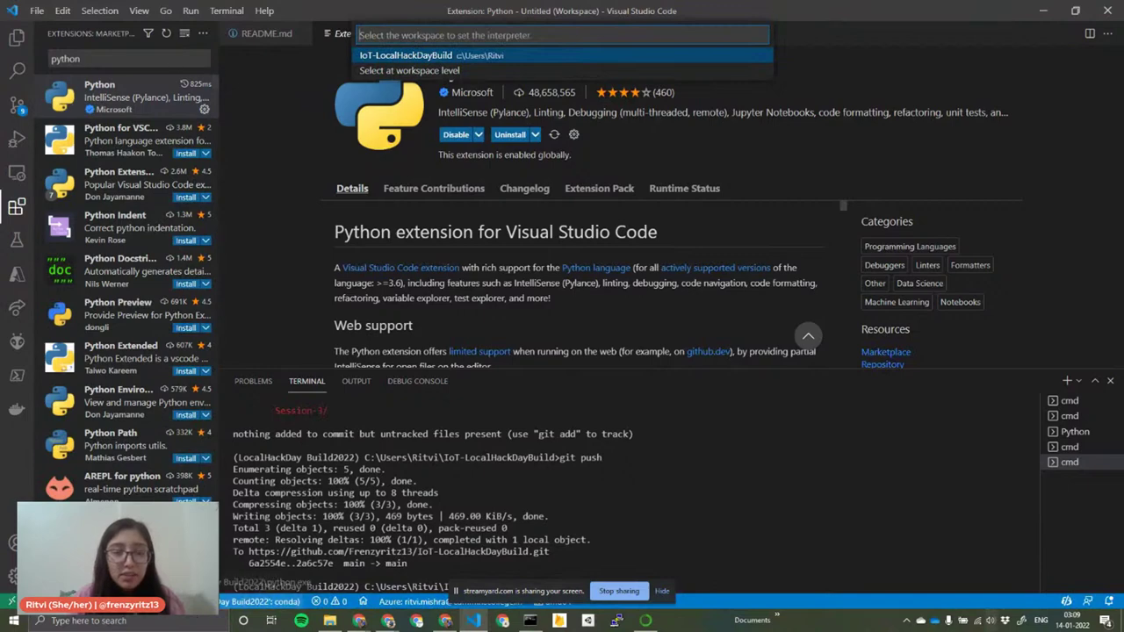
left_click(451, 56)
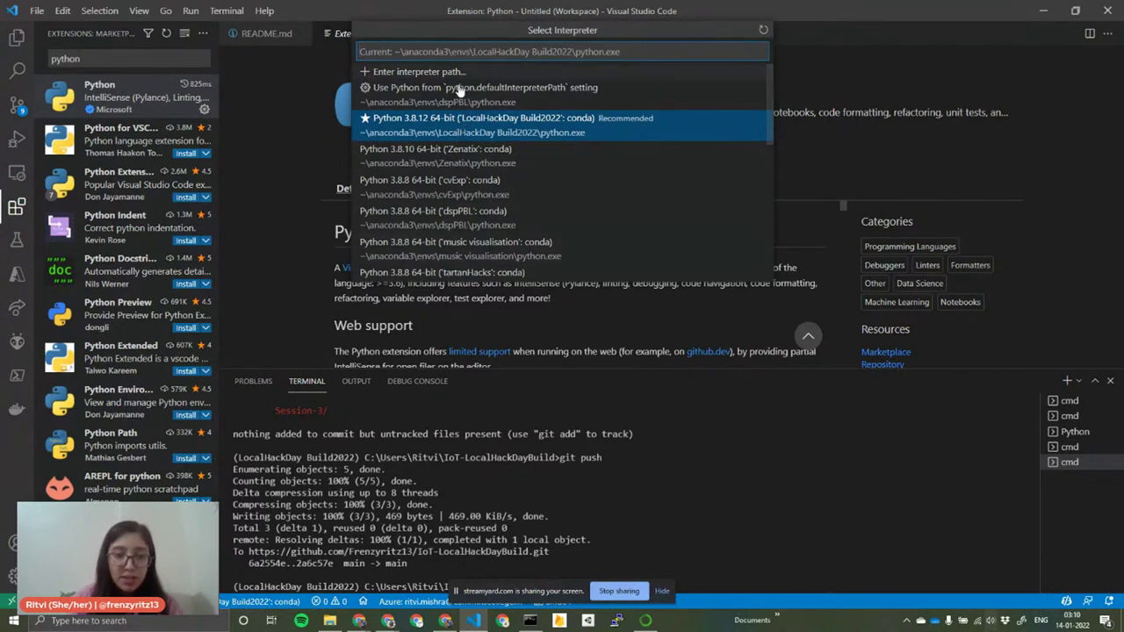
left_click(489, 123)
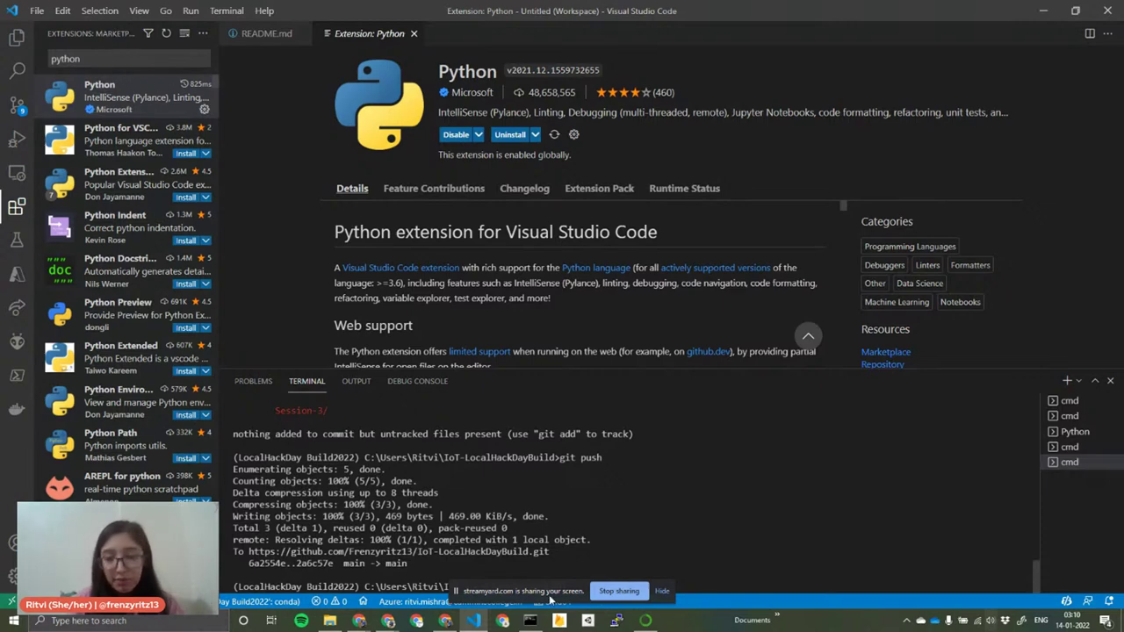
Step: Check the lhd environment's creation progress in Anaconda Navigator and return to Visual Studio Code
left_click(645, 620)
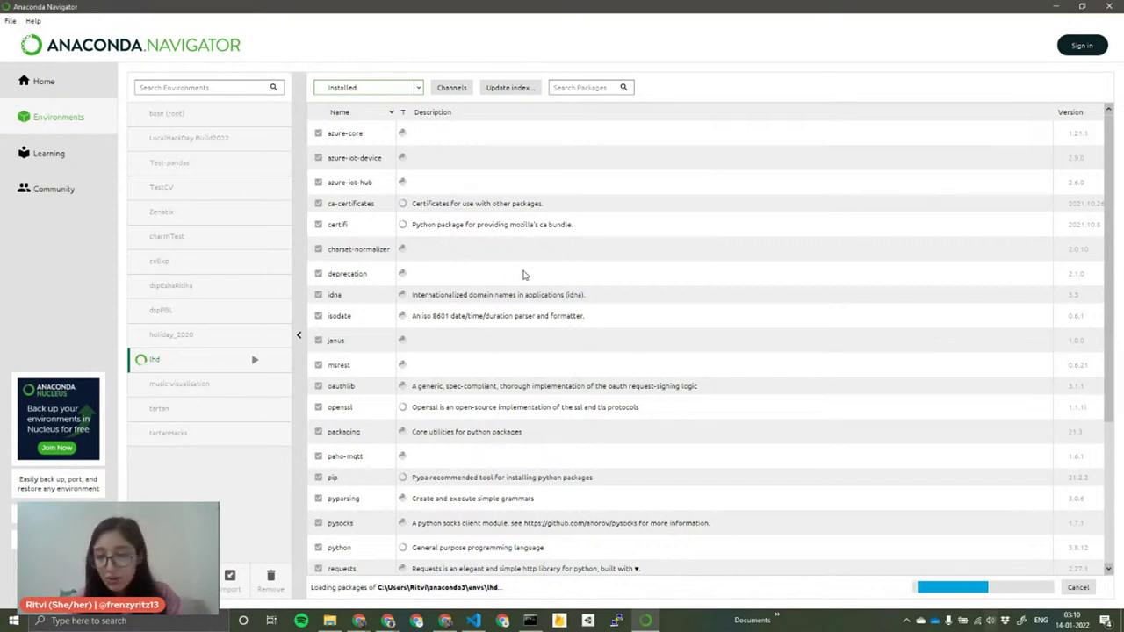
key("alt+Tab")
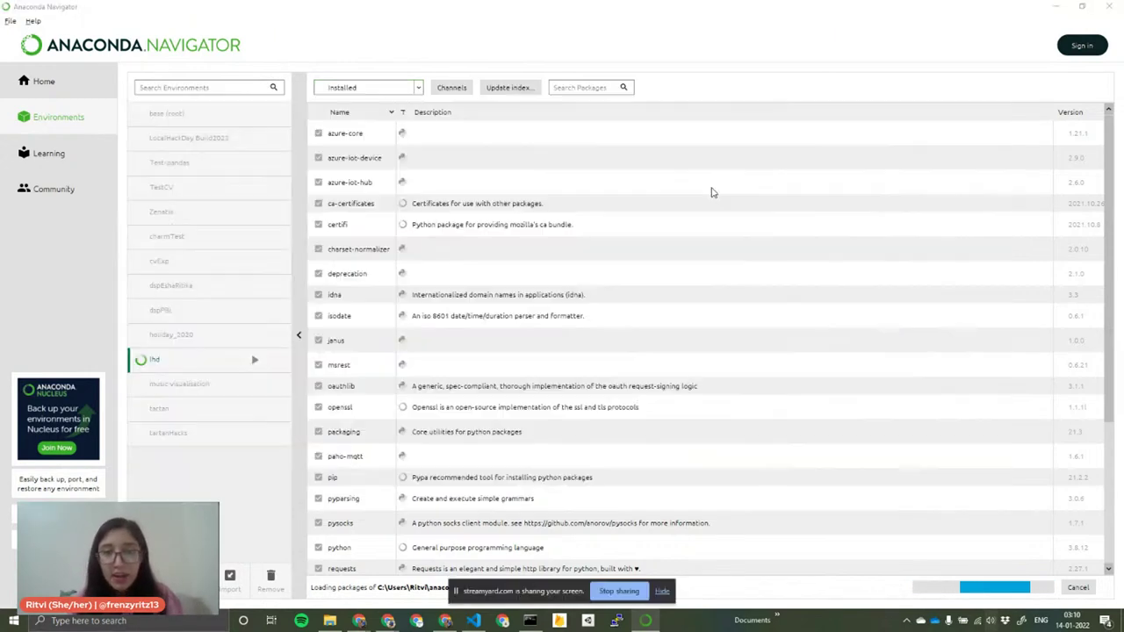
key("alt+Tab")
key("alt+Tab")
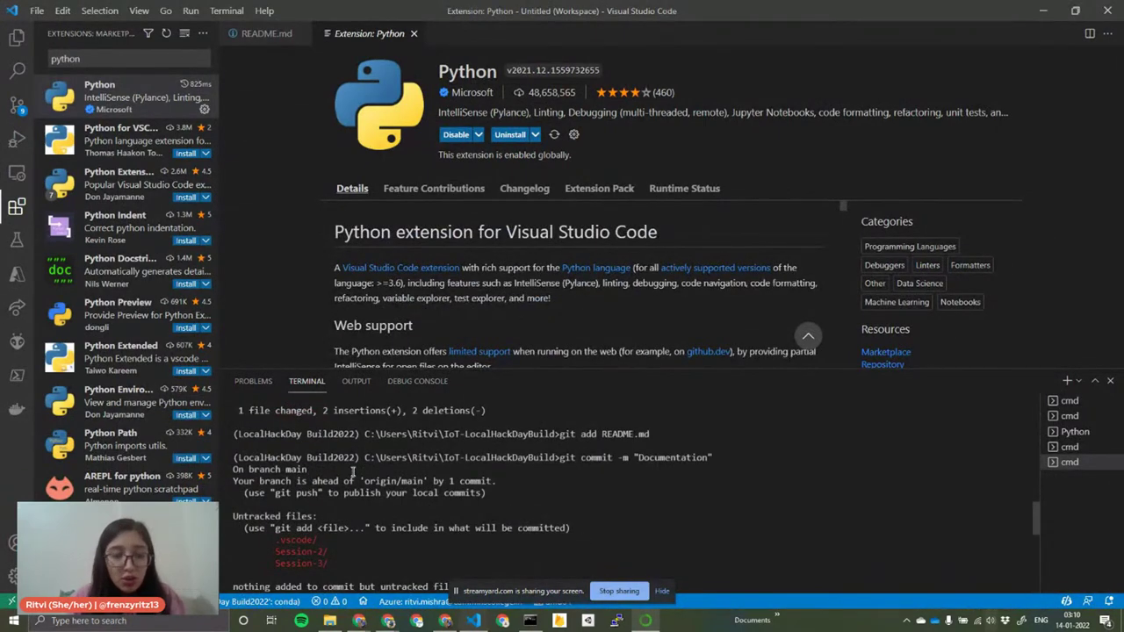
Step: Search the extensions for azure and open the Azure Account extension page
left_click(97, 60)
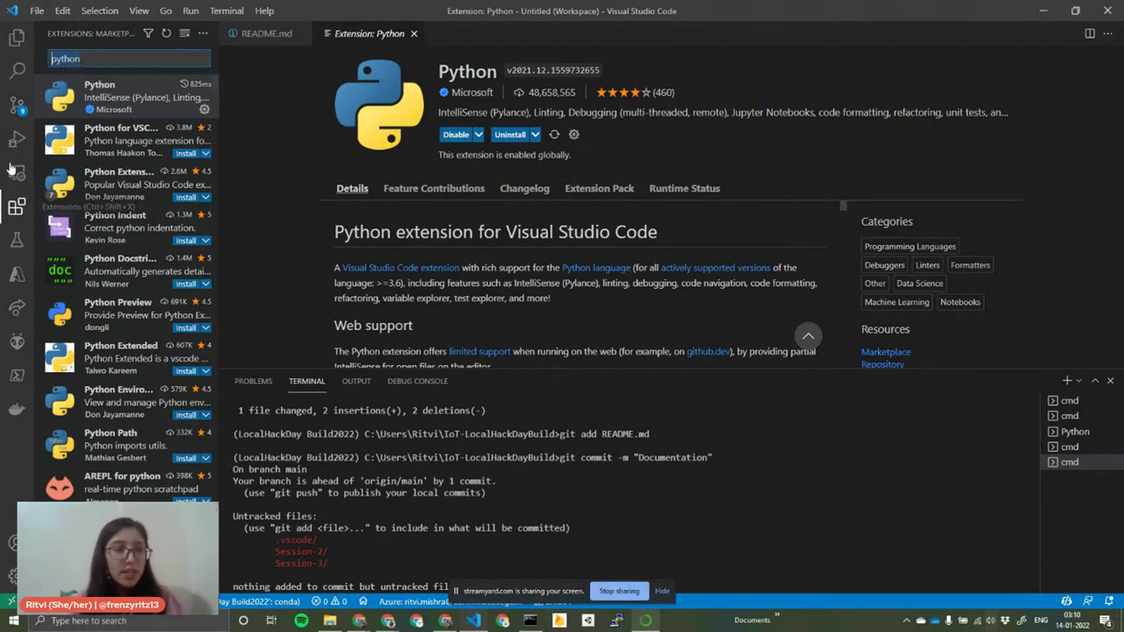
double_click(123, 58)
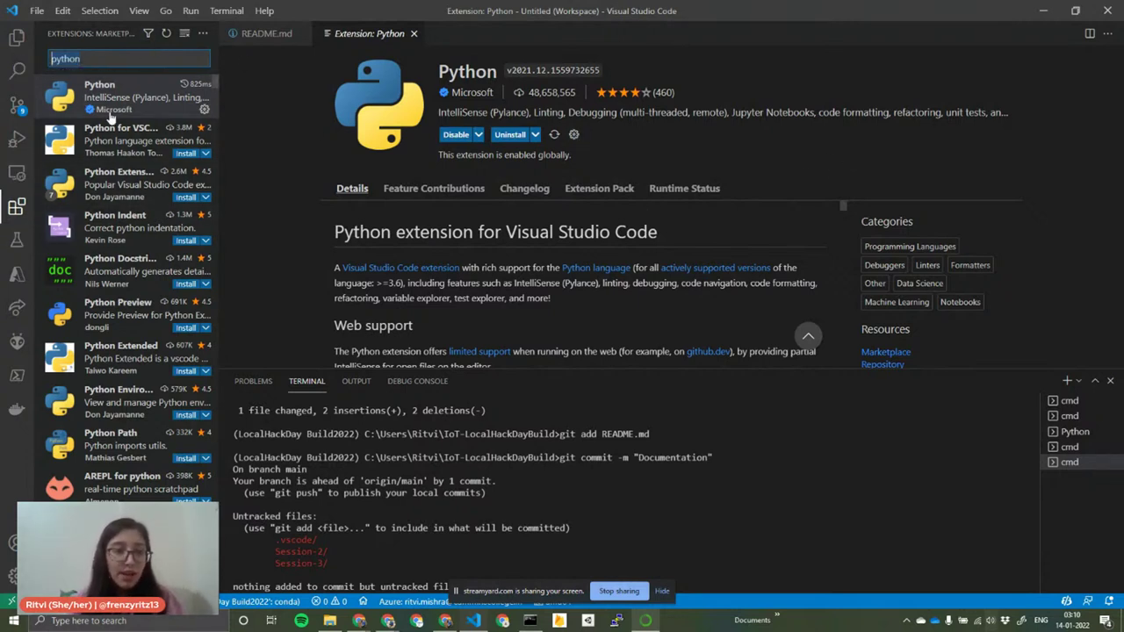
key("BackSpace")
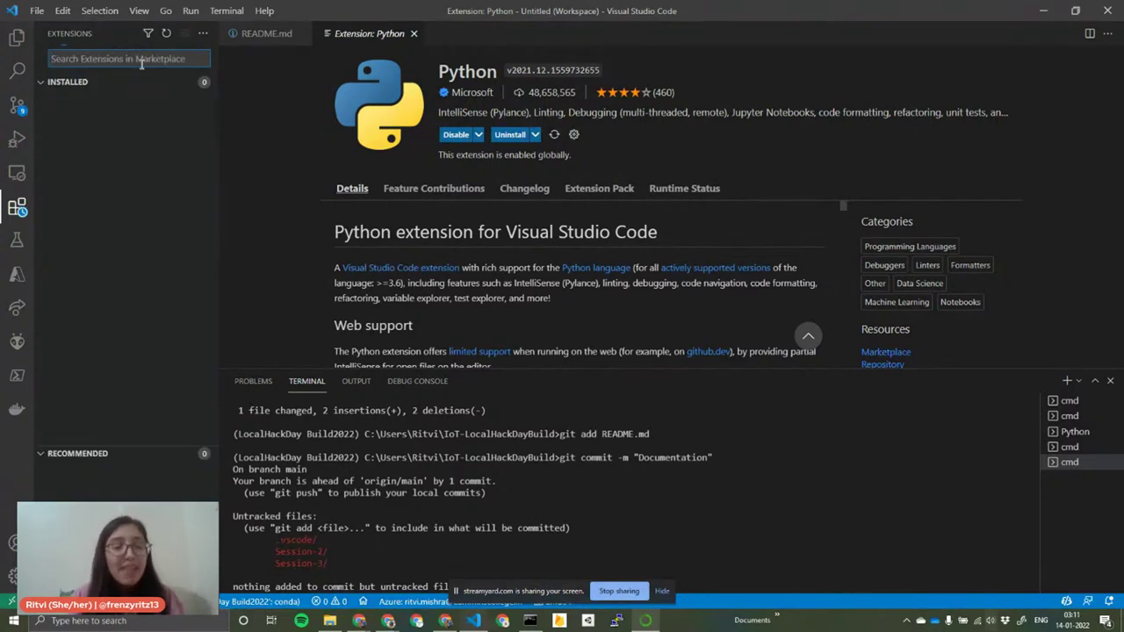
type("azure")
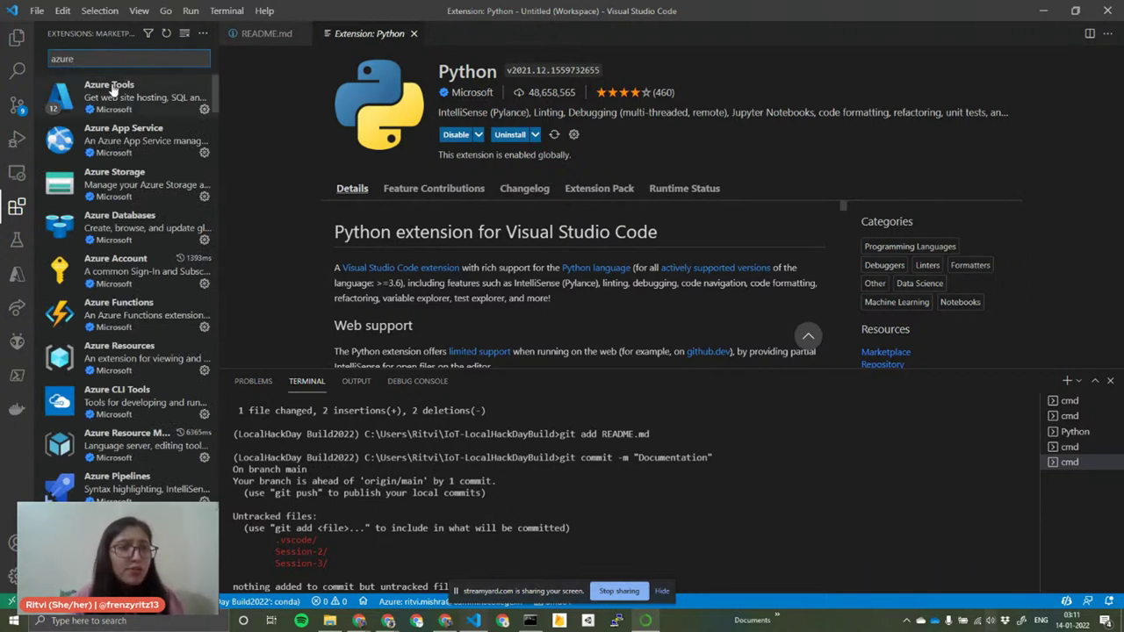
mouse_move(125, 106)
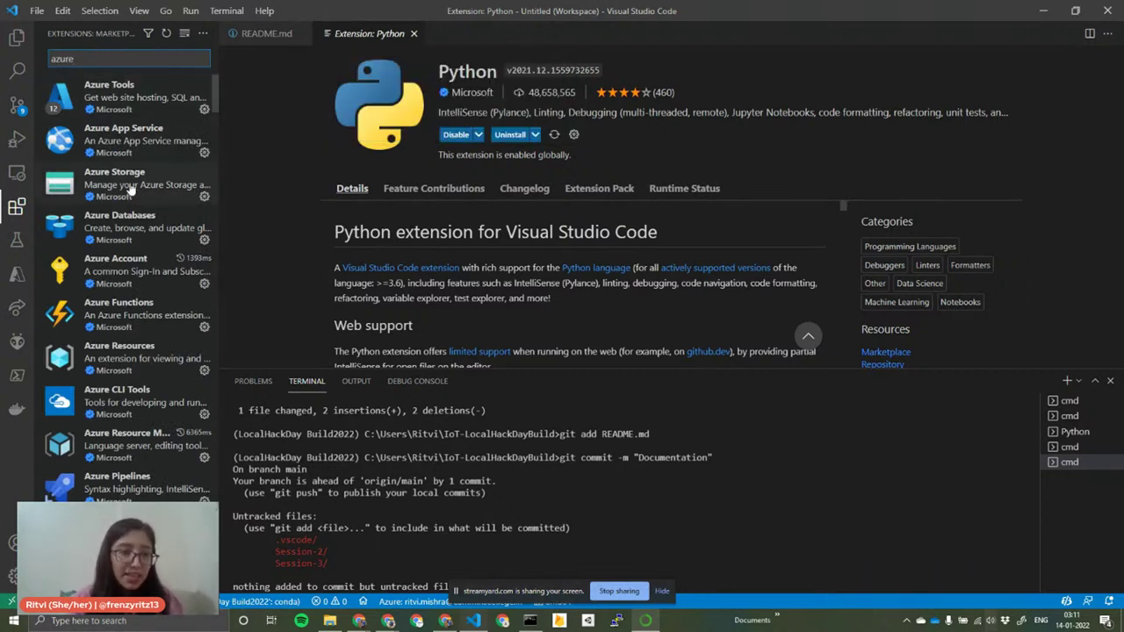
left_click(118, 273)
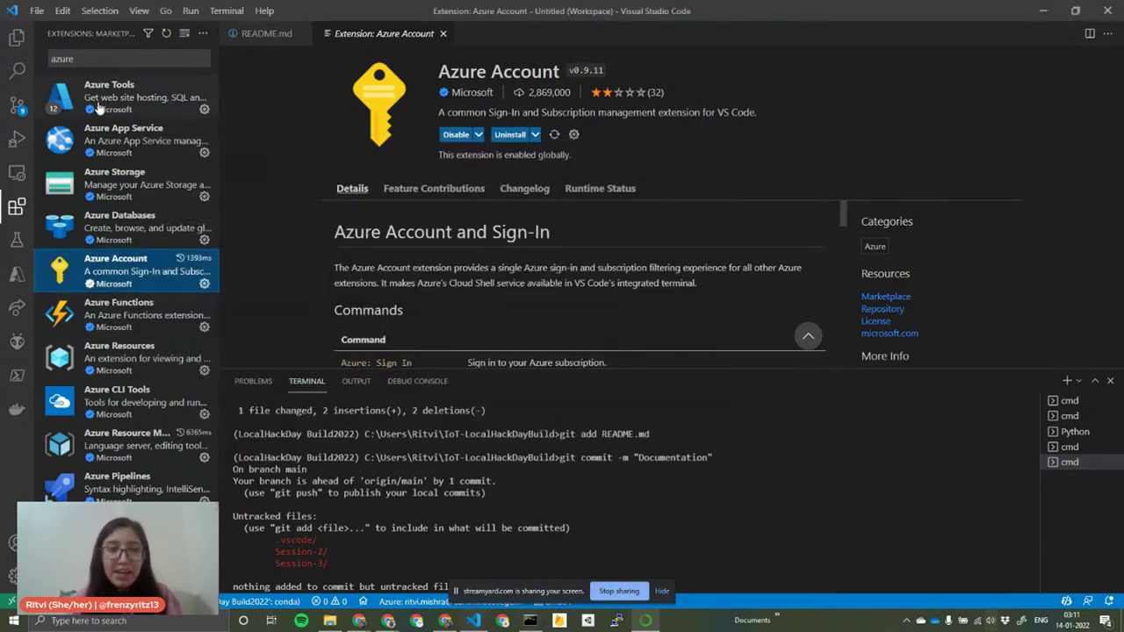
Step: Search the extensions for azure iot and review the Azure IoT Tools and Azure IoT Hub extension pages
left_click(70, 59)
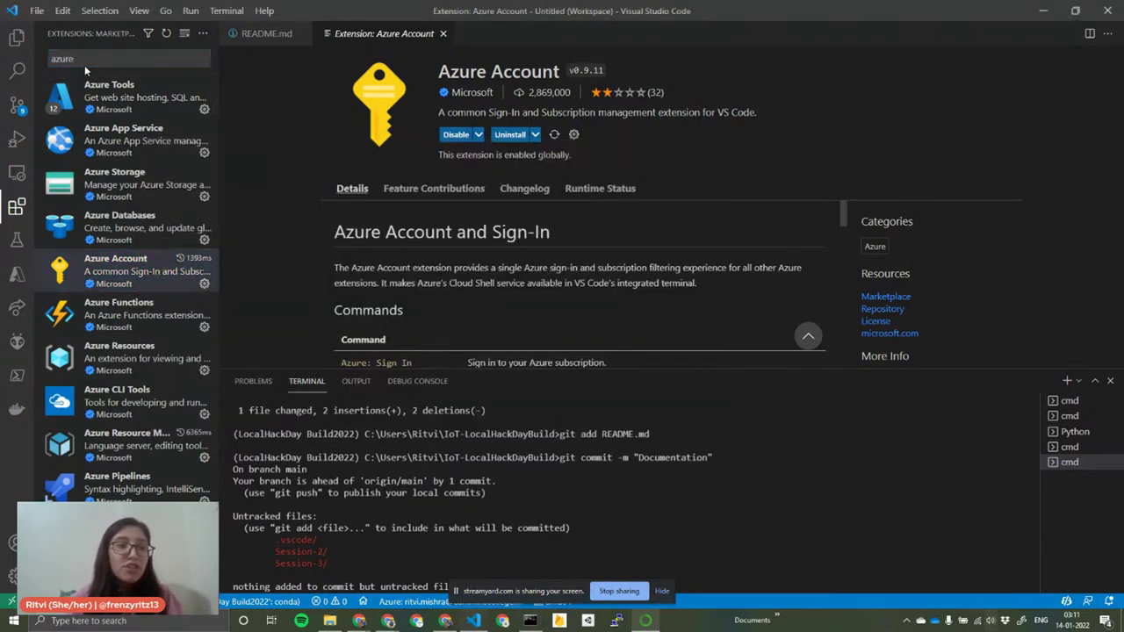
left_click(97, 61)
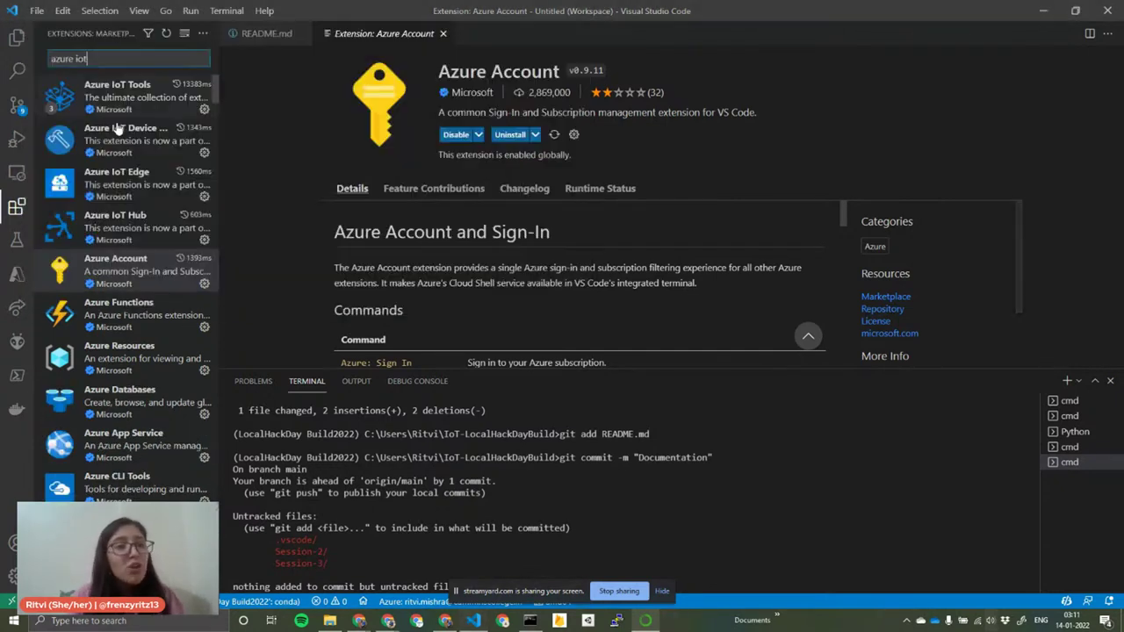
left_click(123, 109)
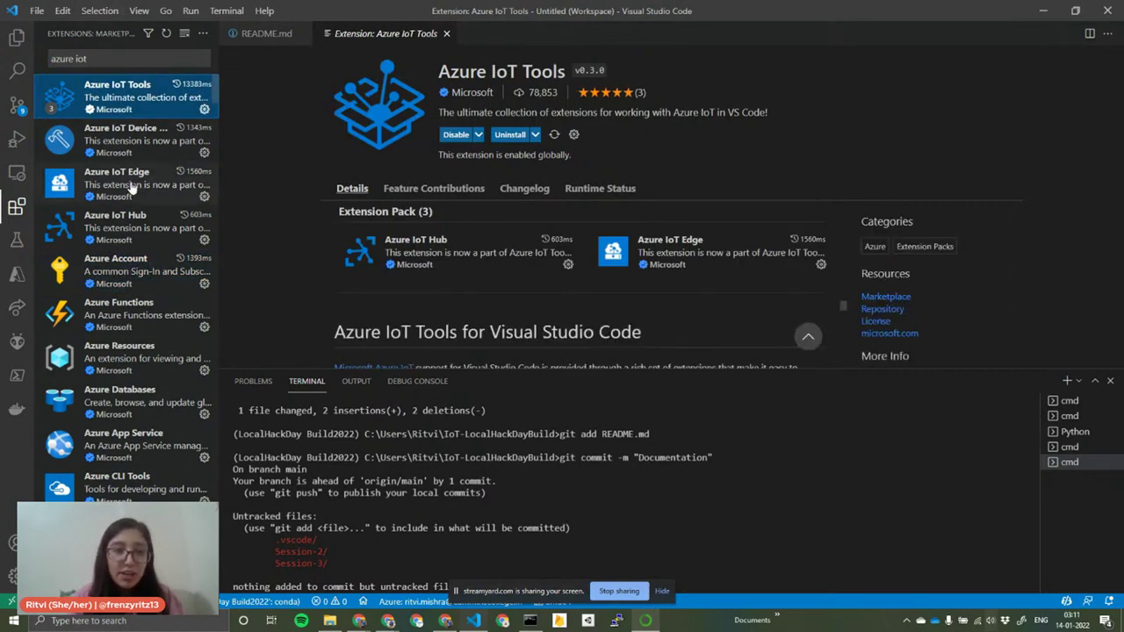
left_click(118, 230)
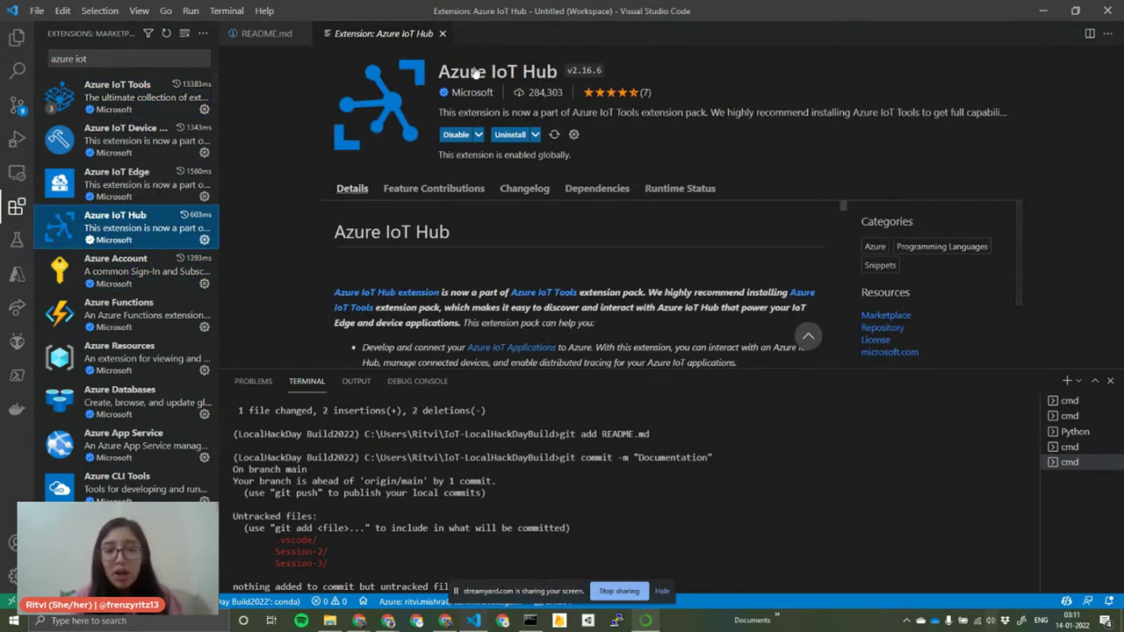
scroll(506, 287, "down", 5)
scroll(601, 294, "up", 5)
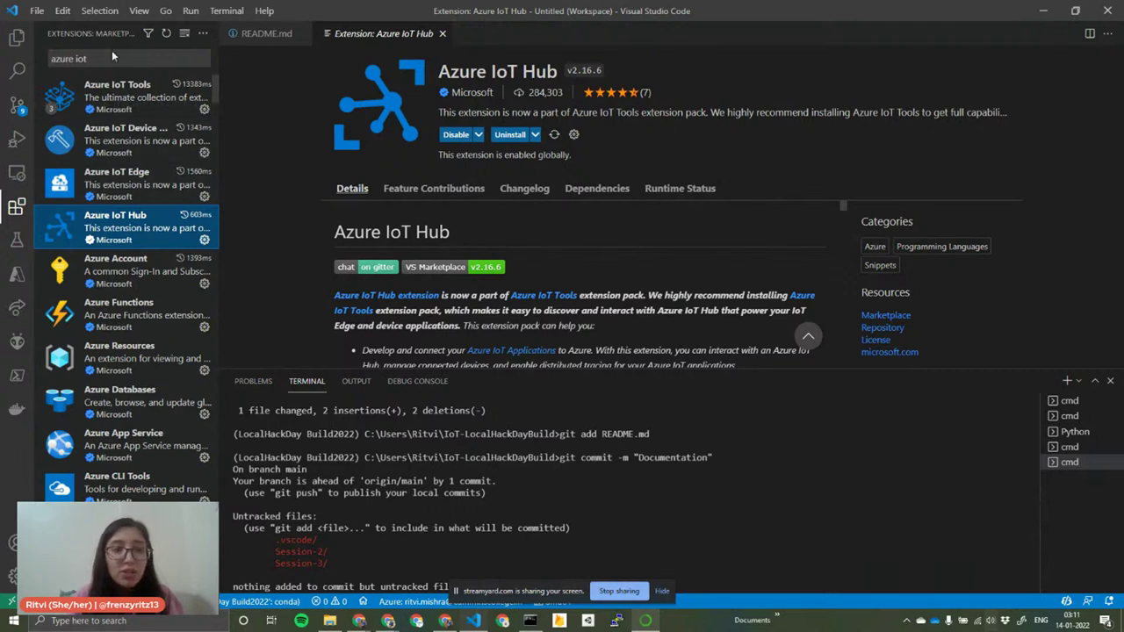
Step: Open the Azure view and look over the services that can be shown in it
left_click(17, 274)
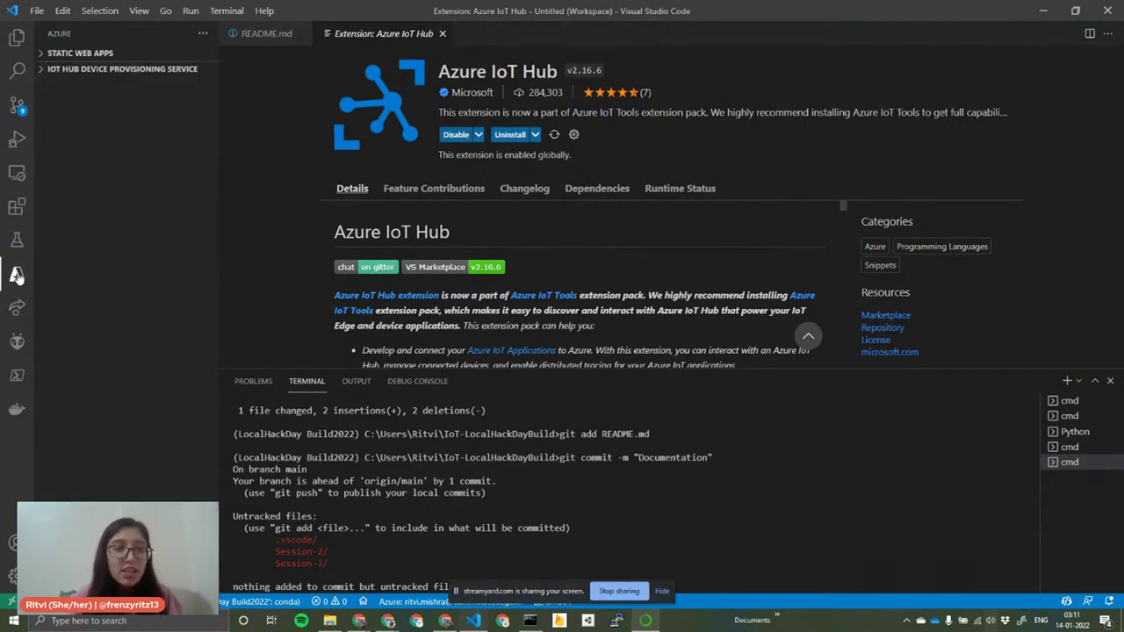
left_click(202, 34)
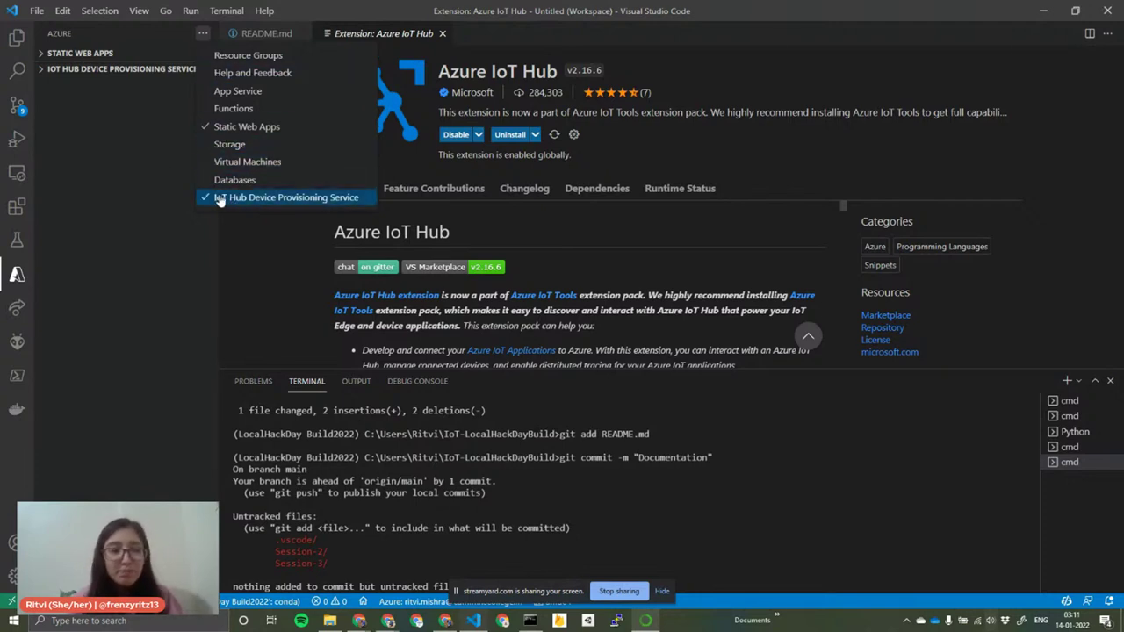
left_click(99, 207)
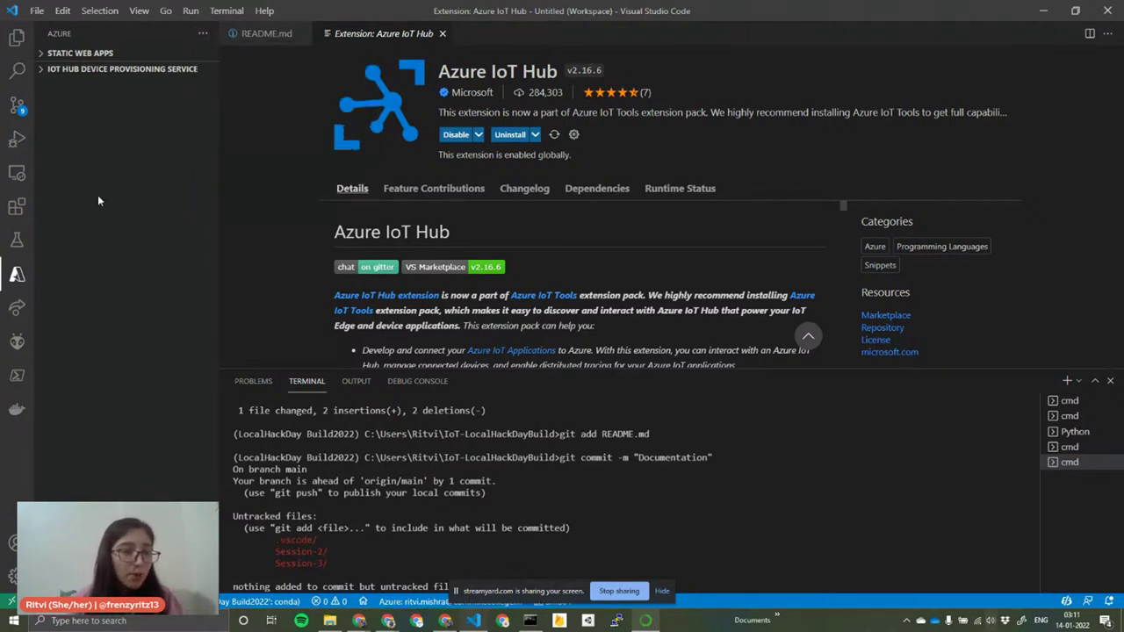
left_click(17, 206)
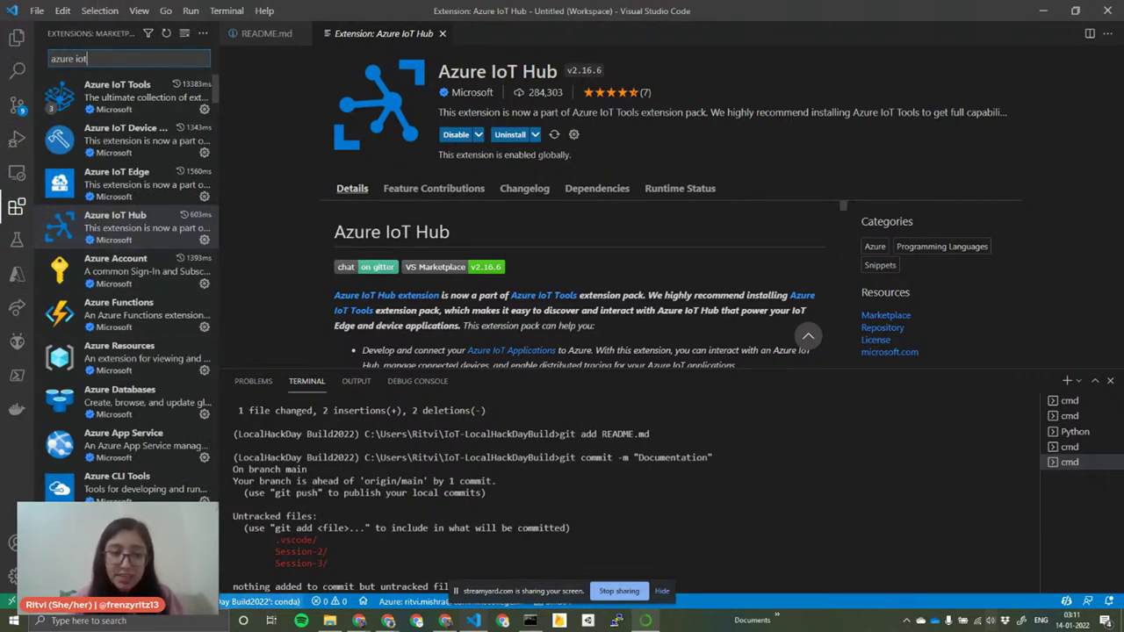
left_click(263, 601)
left_click(314, 146)
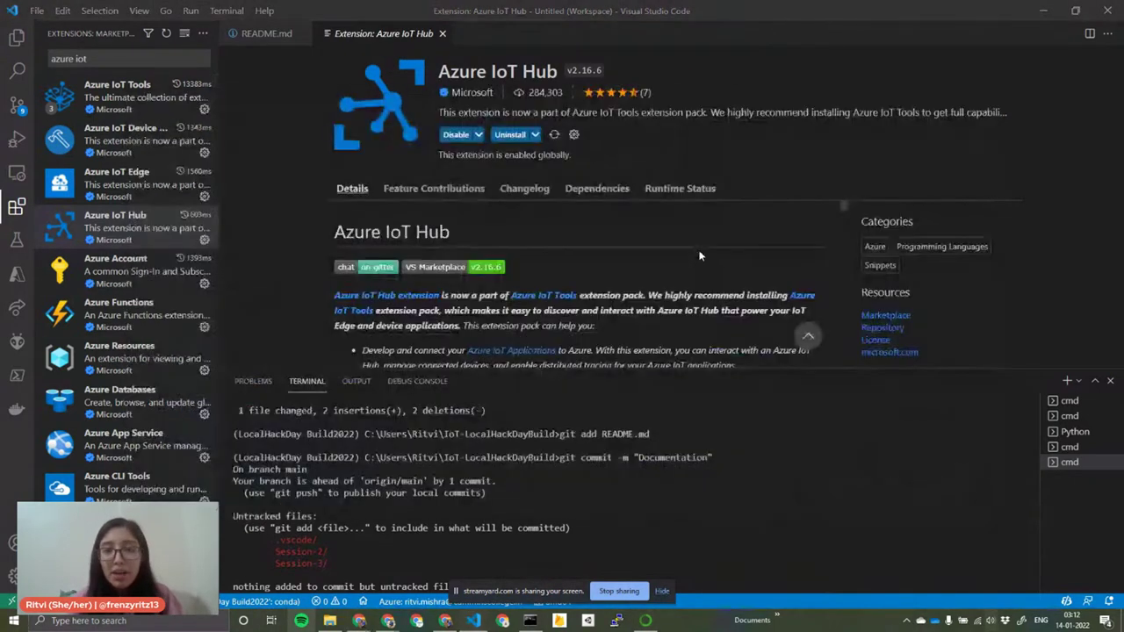
Step: Switch to Anaconda Navigator, open a terminal in the lhd environment and highlight its prompt
key("alt+Tab")
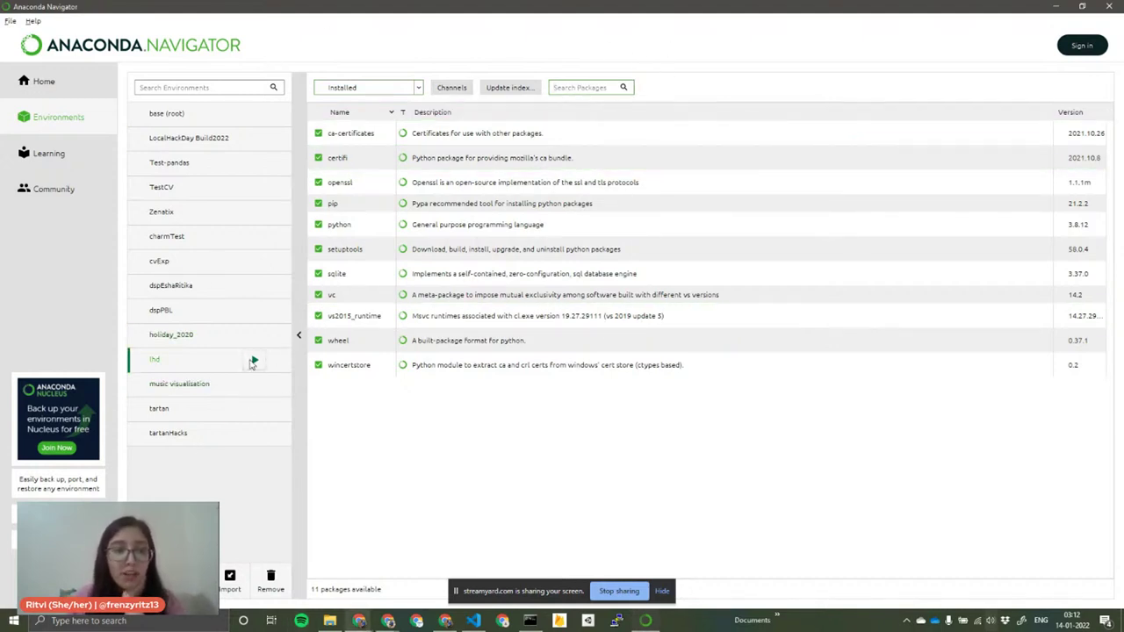
left_click(253, 360)
left_click(314, 362)
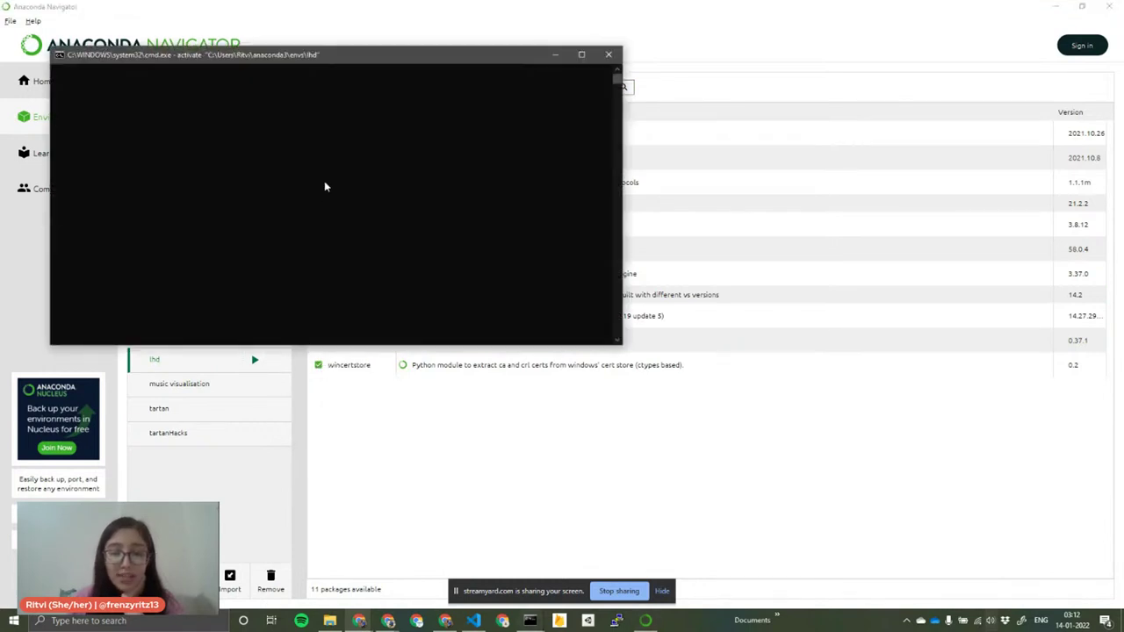
left_click_drag(307, 59, 454, 73)
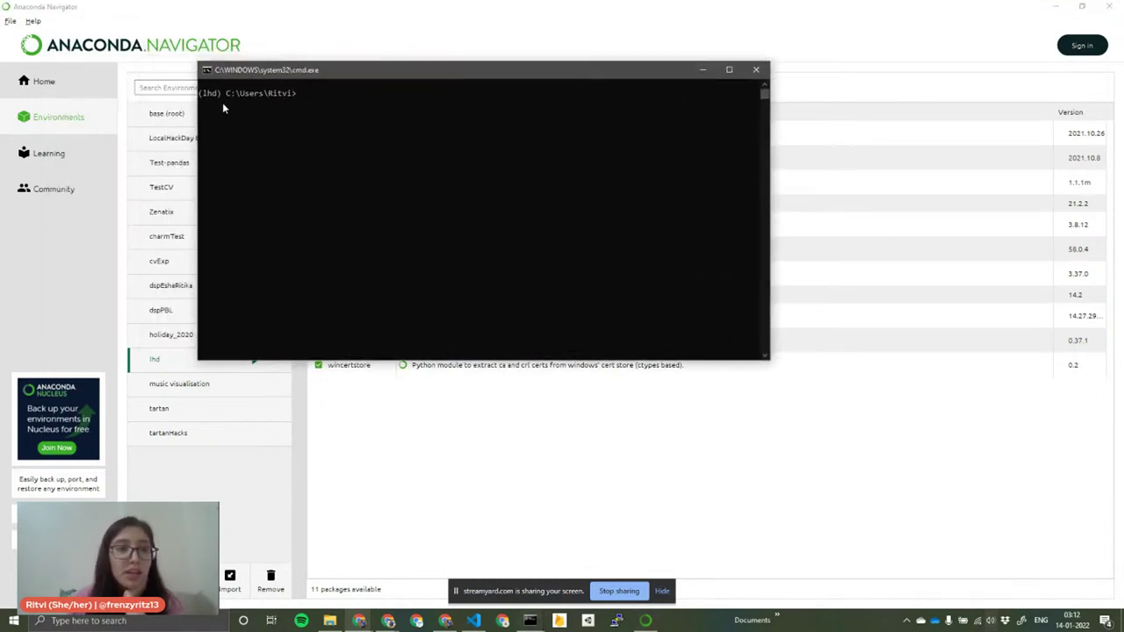
left_click_drag(207, 93, 295, 99)
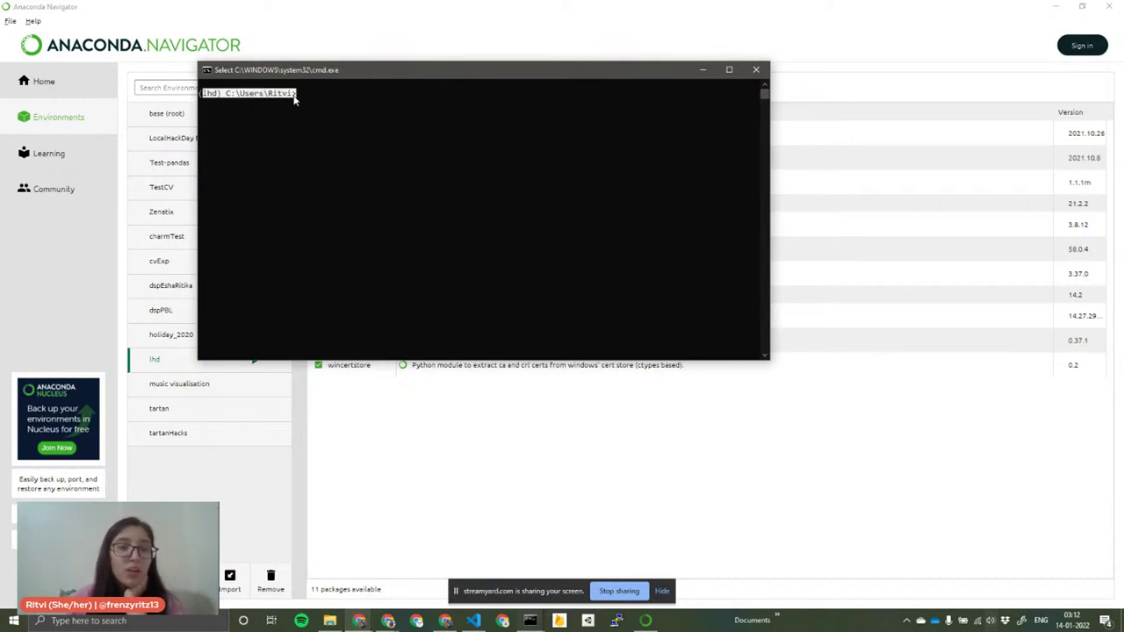
Step: Close the lhd terminal and load the packages of the LocalHackDay Build2022 environment
left_click(756, 70)
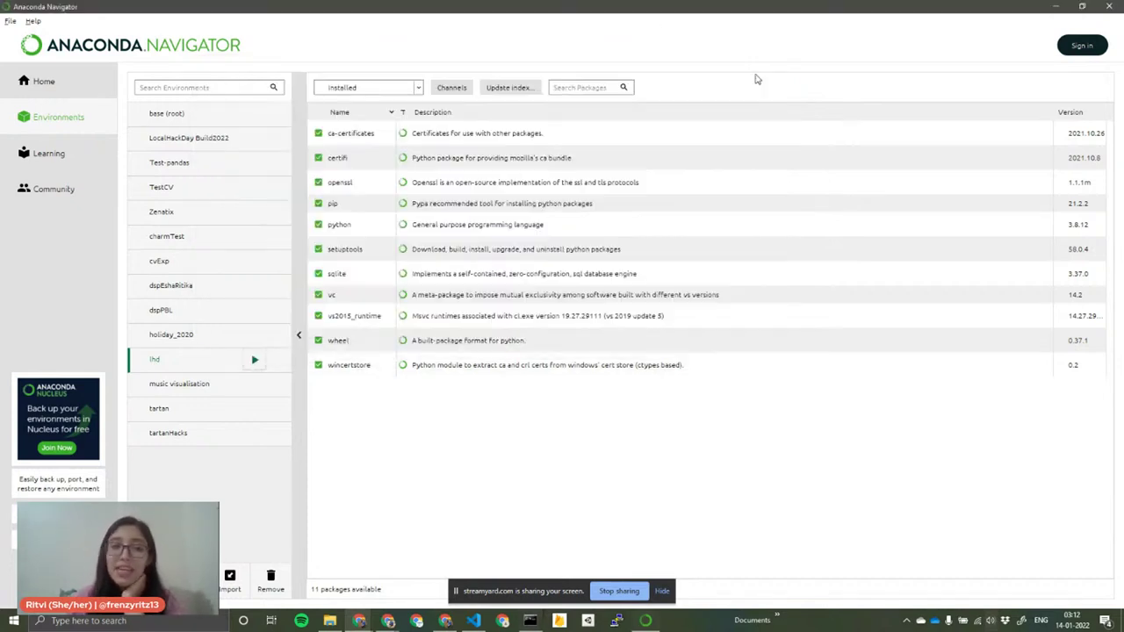
left_click(188, 137)
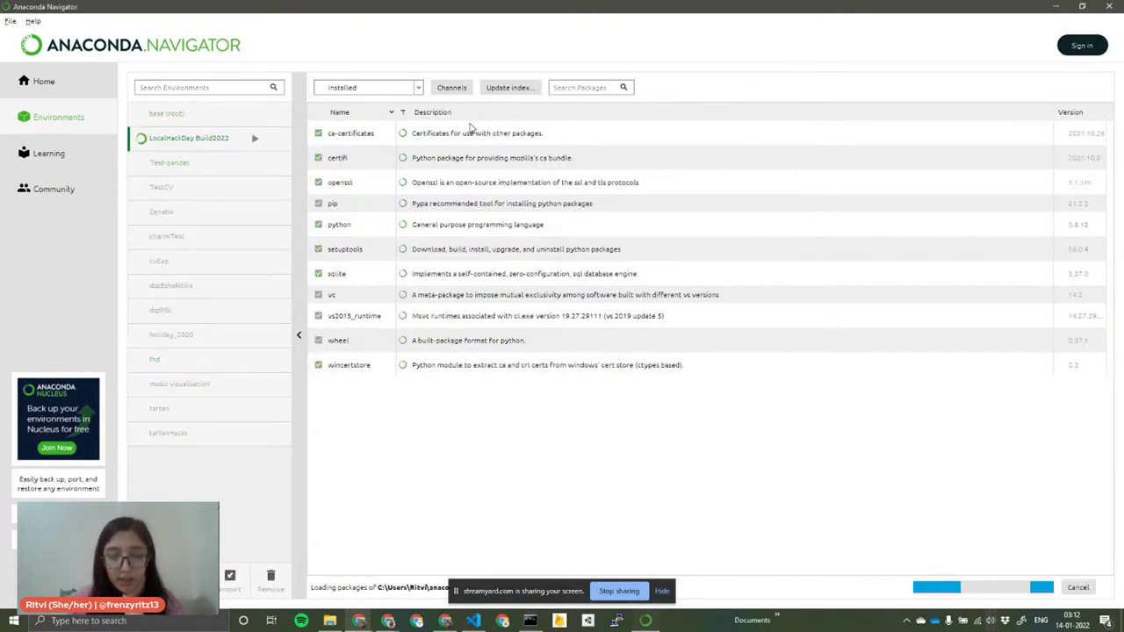
left_click(167, 359)
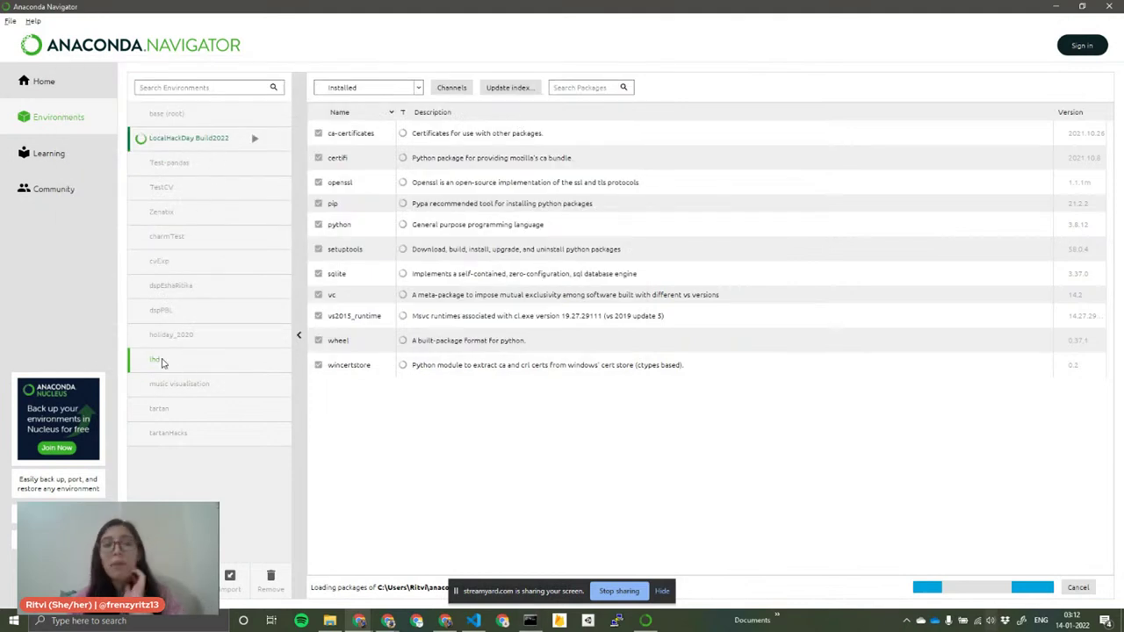
Step: Switch from Anaconda Navigator to the Google Chrome window showing the StreamYard broadcast
key("alt+Tab")
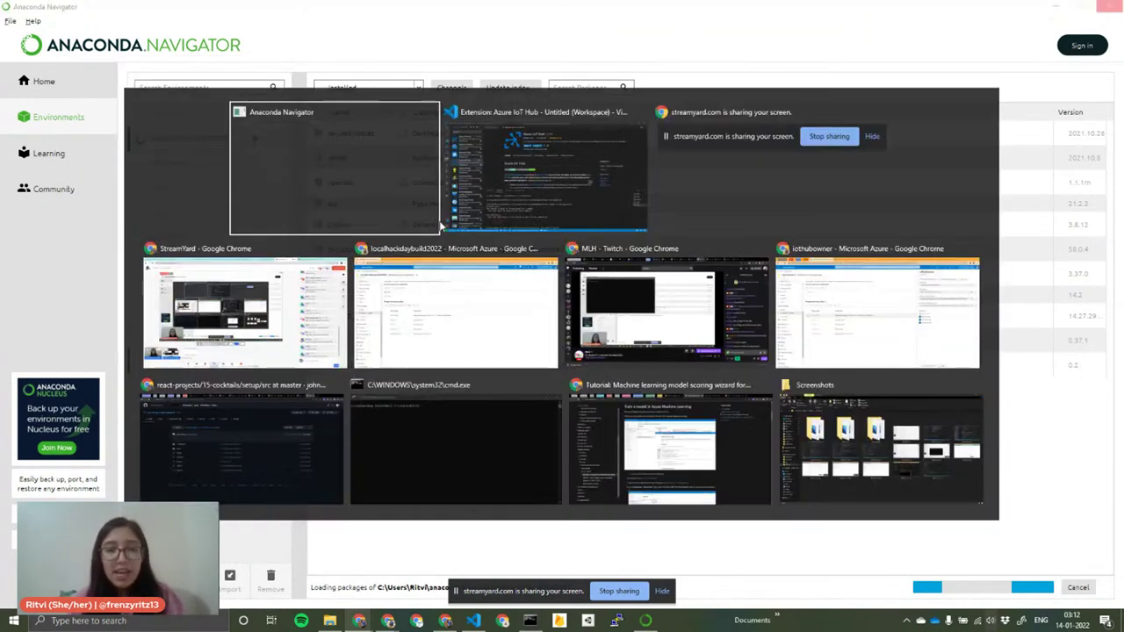
key("Escape")
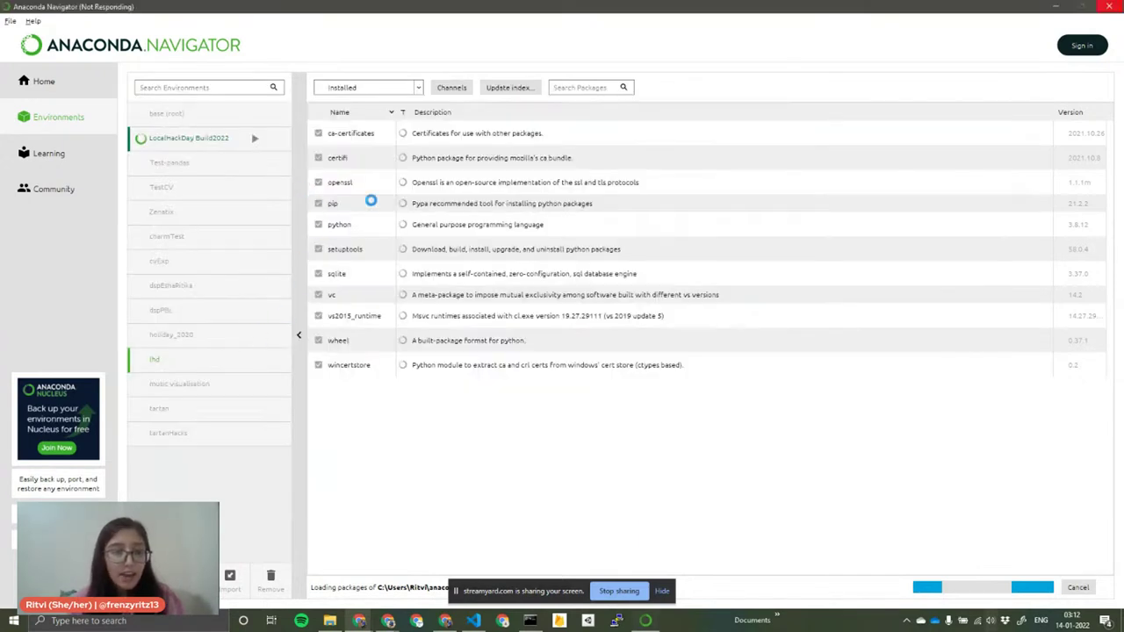
key("alt+Tab")
key("alt+Tab")
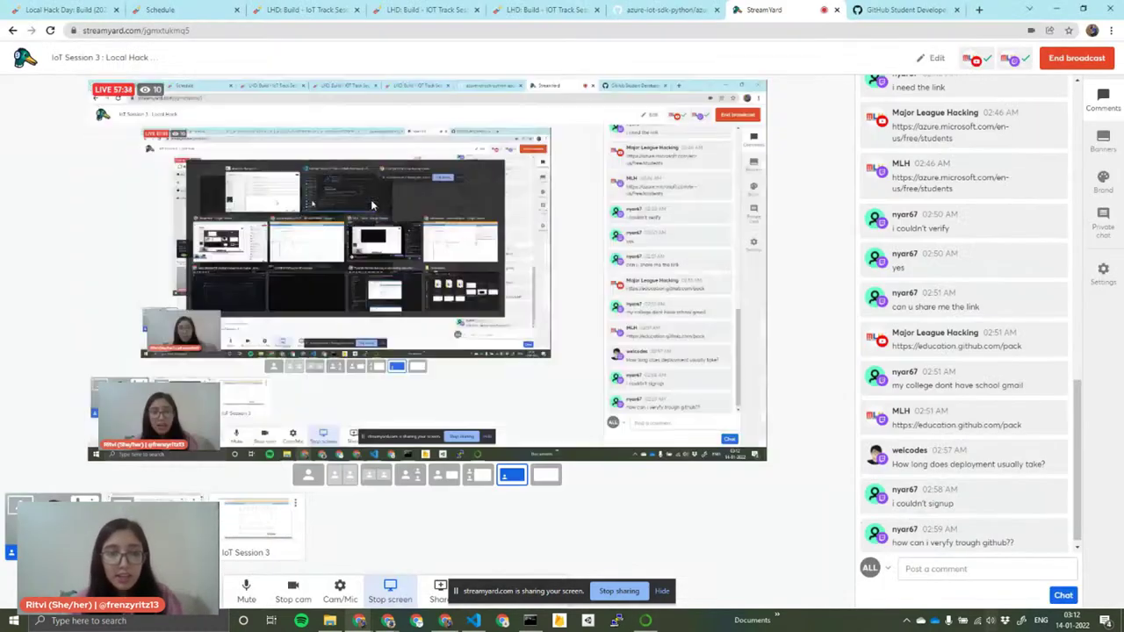